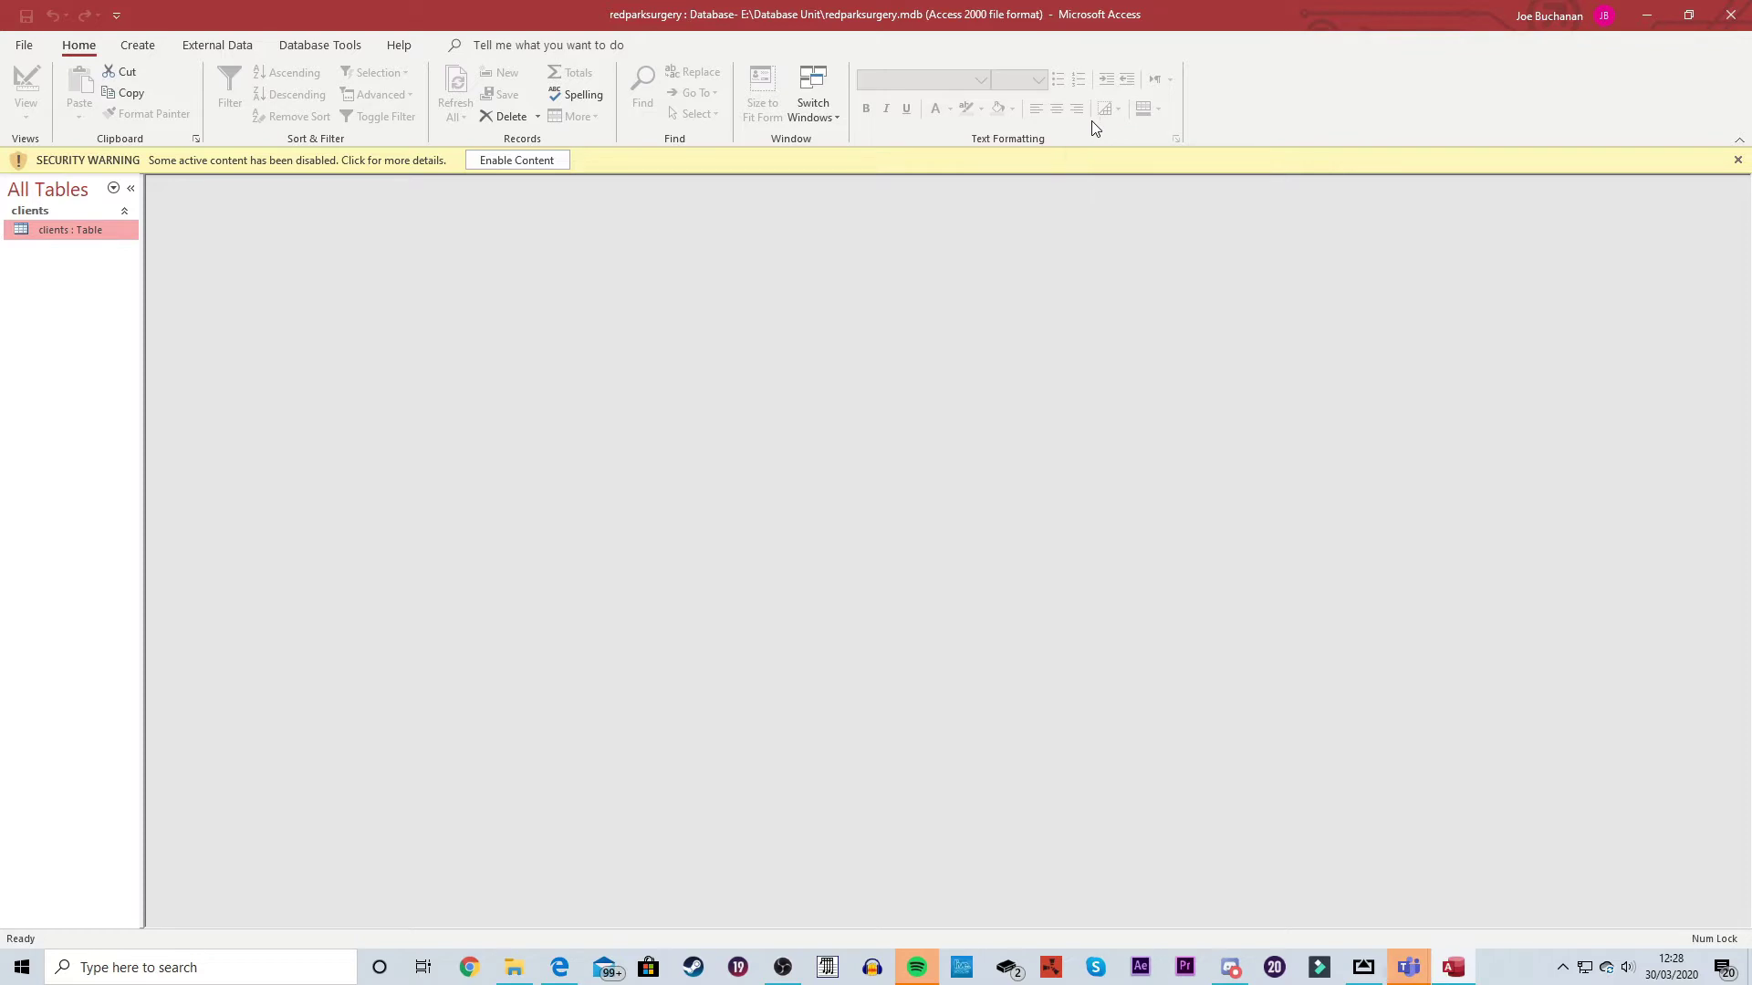
# Step: Enable the database's blocked active content and open the clients table
pyautogui.click(496, 161)
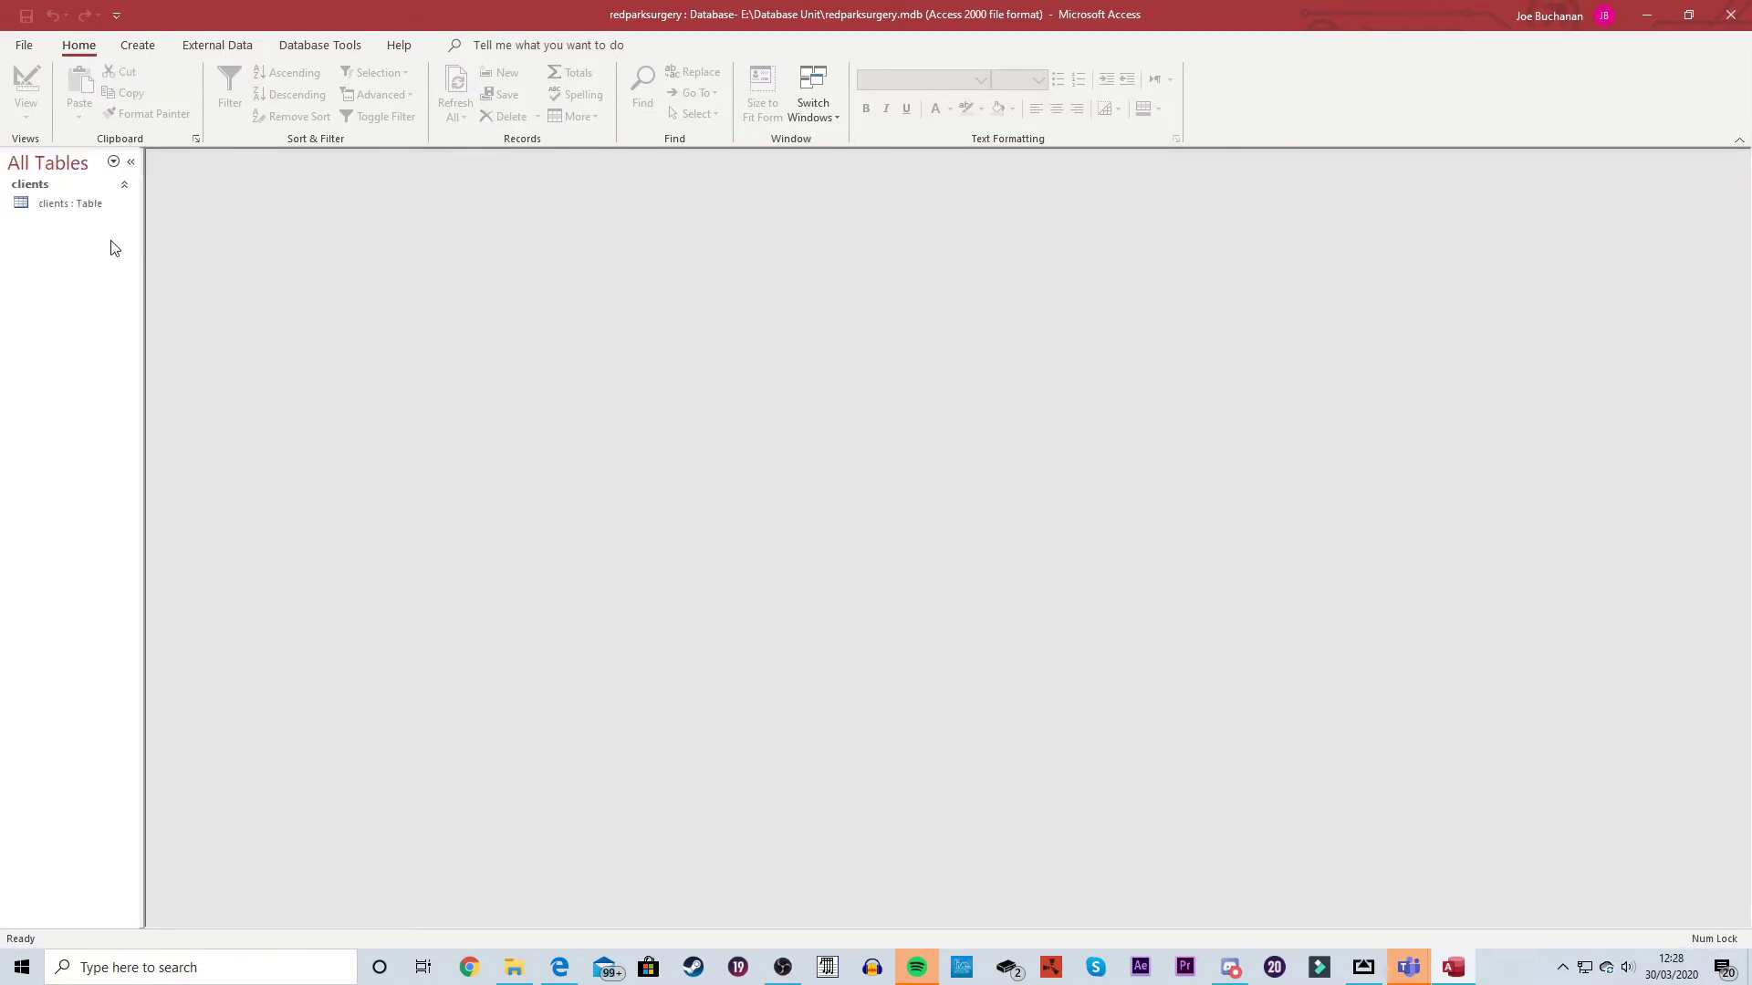
pyautogui.doubleClick(71, 206)
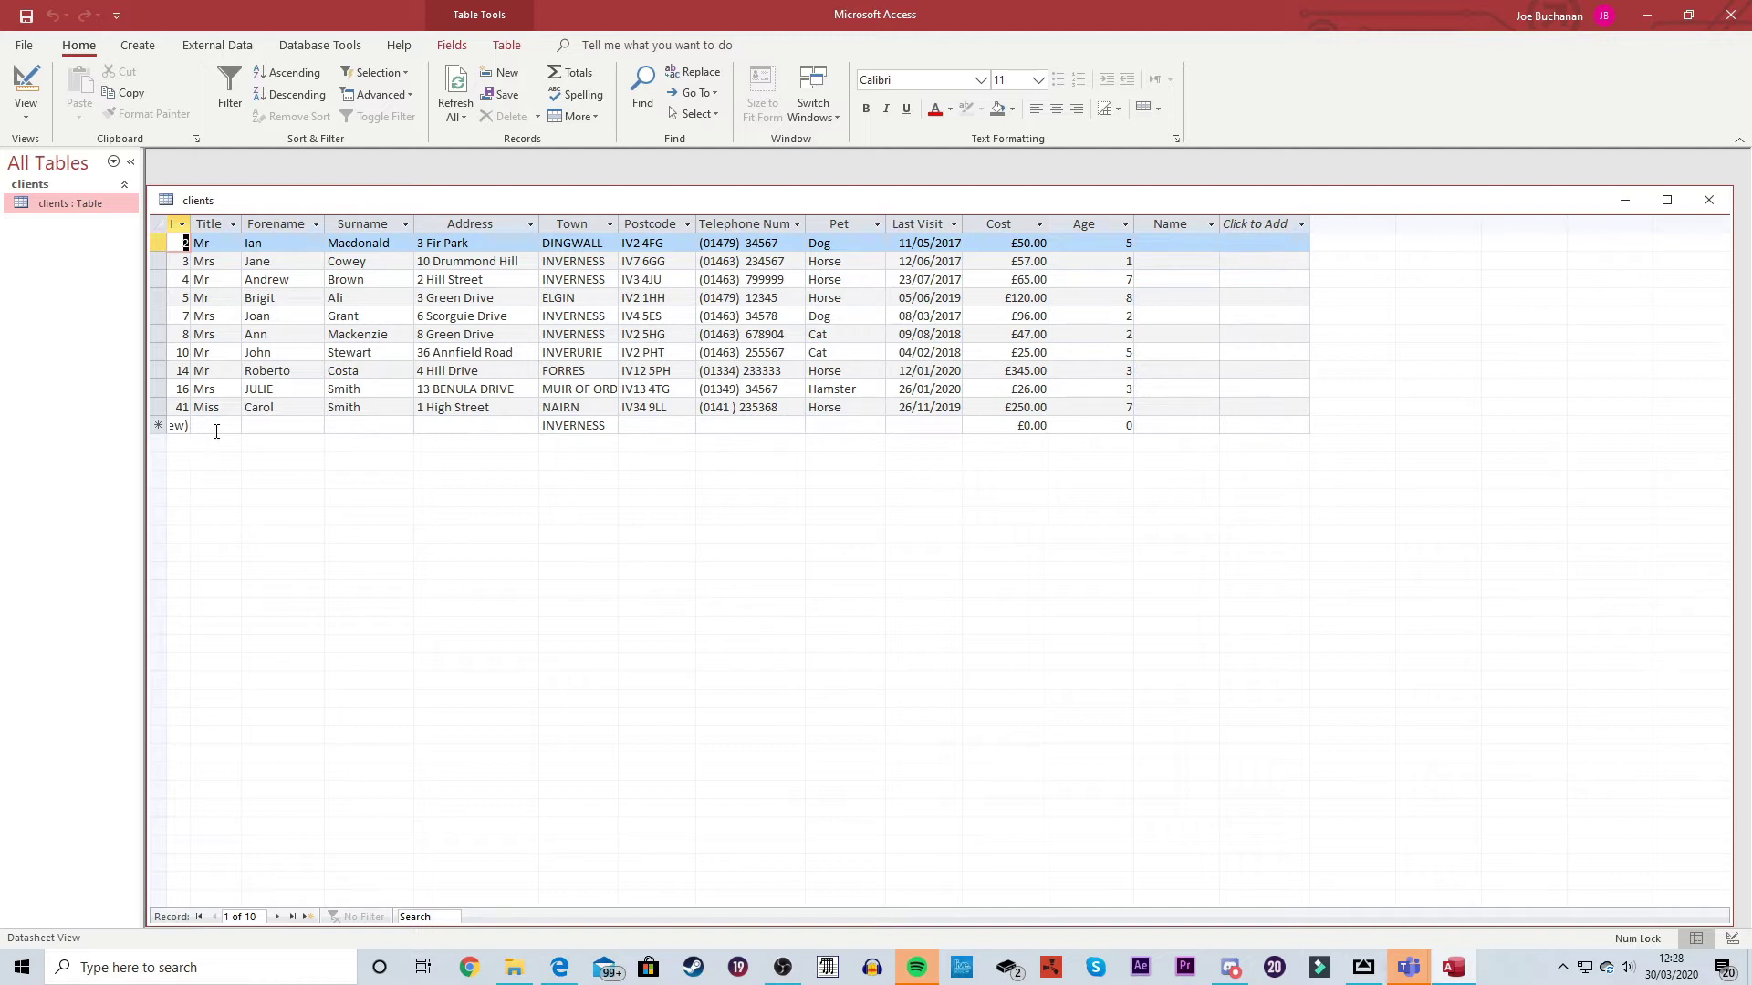
pyautogui.click(155, 299)
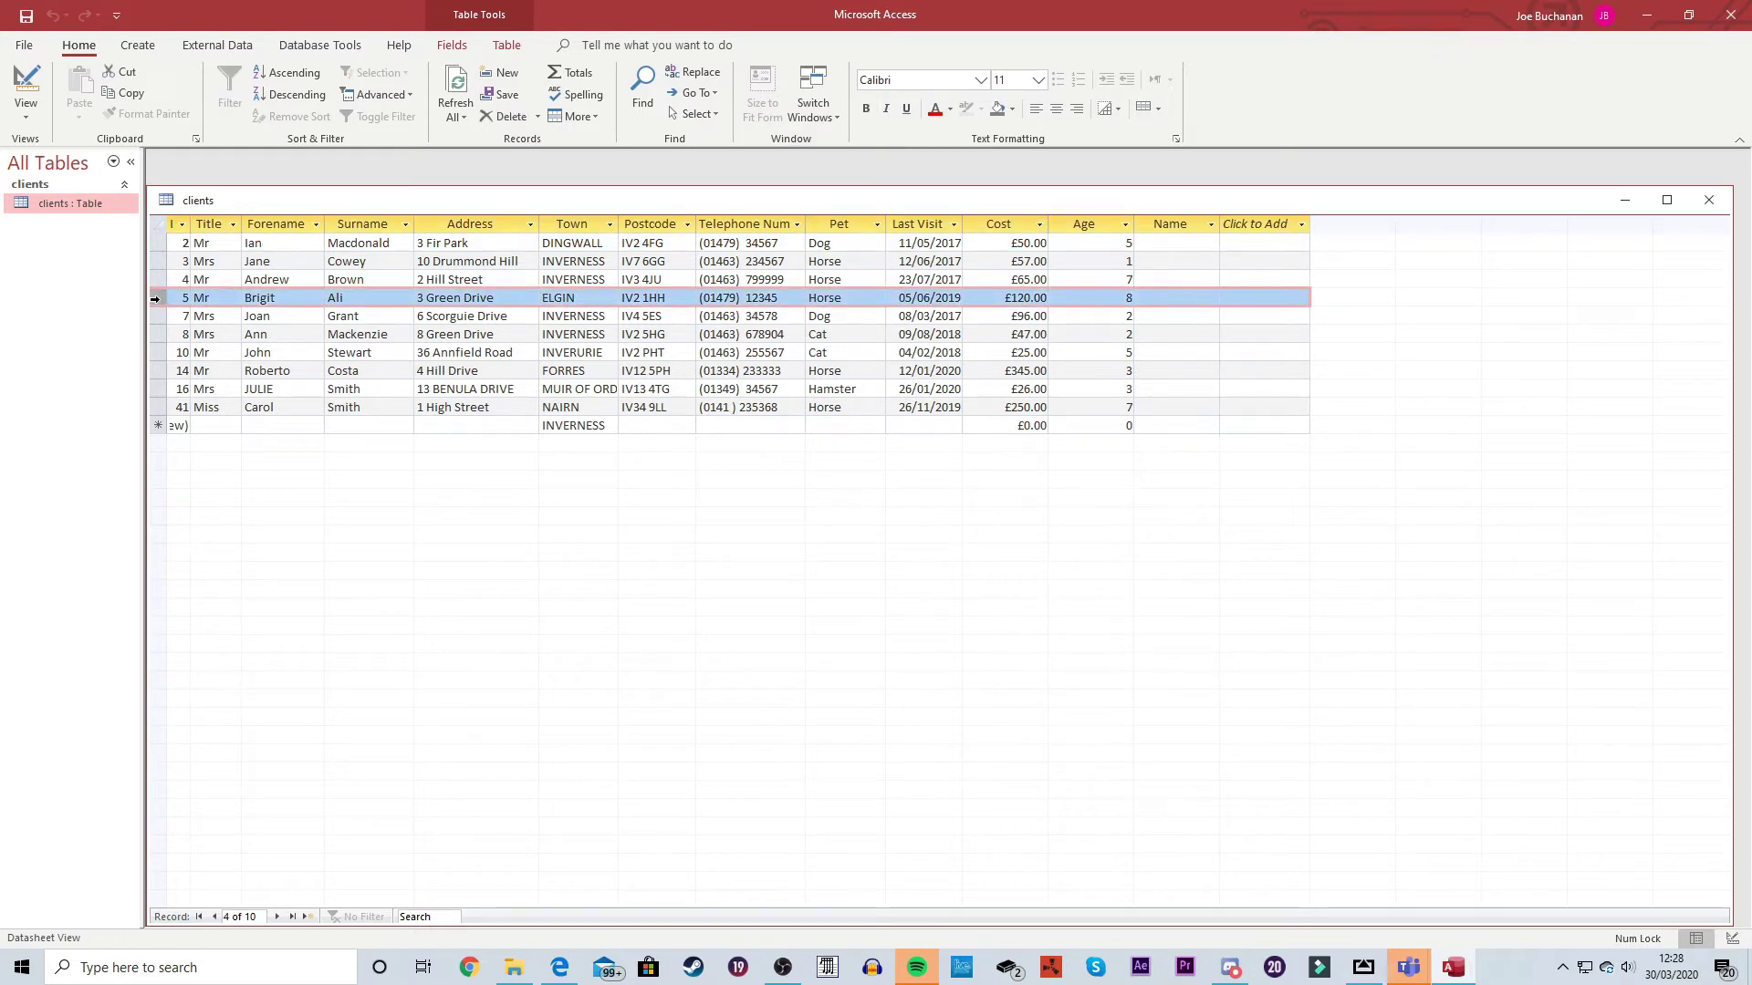
pyautogui.click(496, 116)
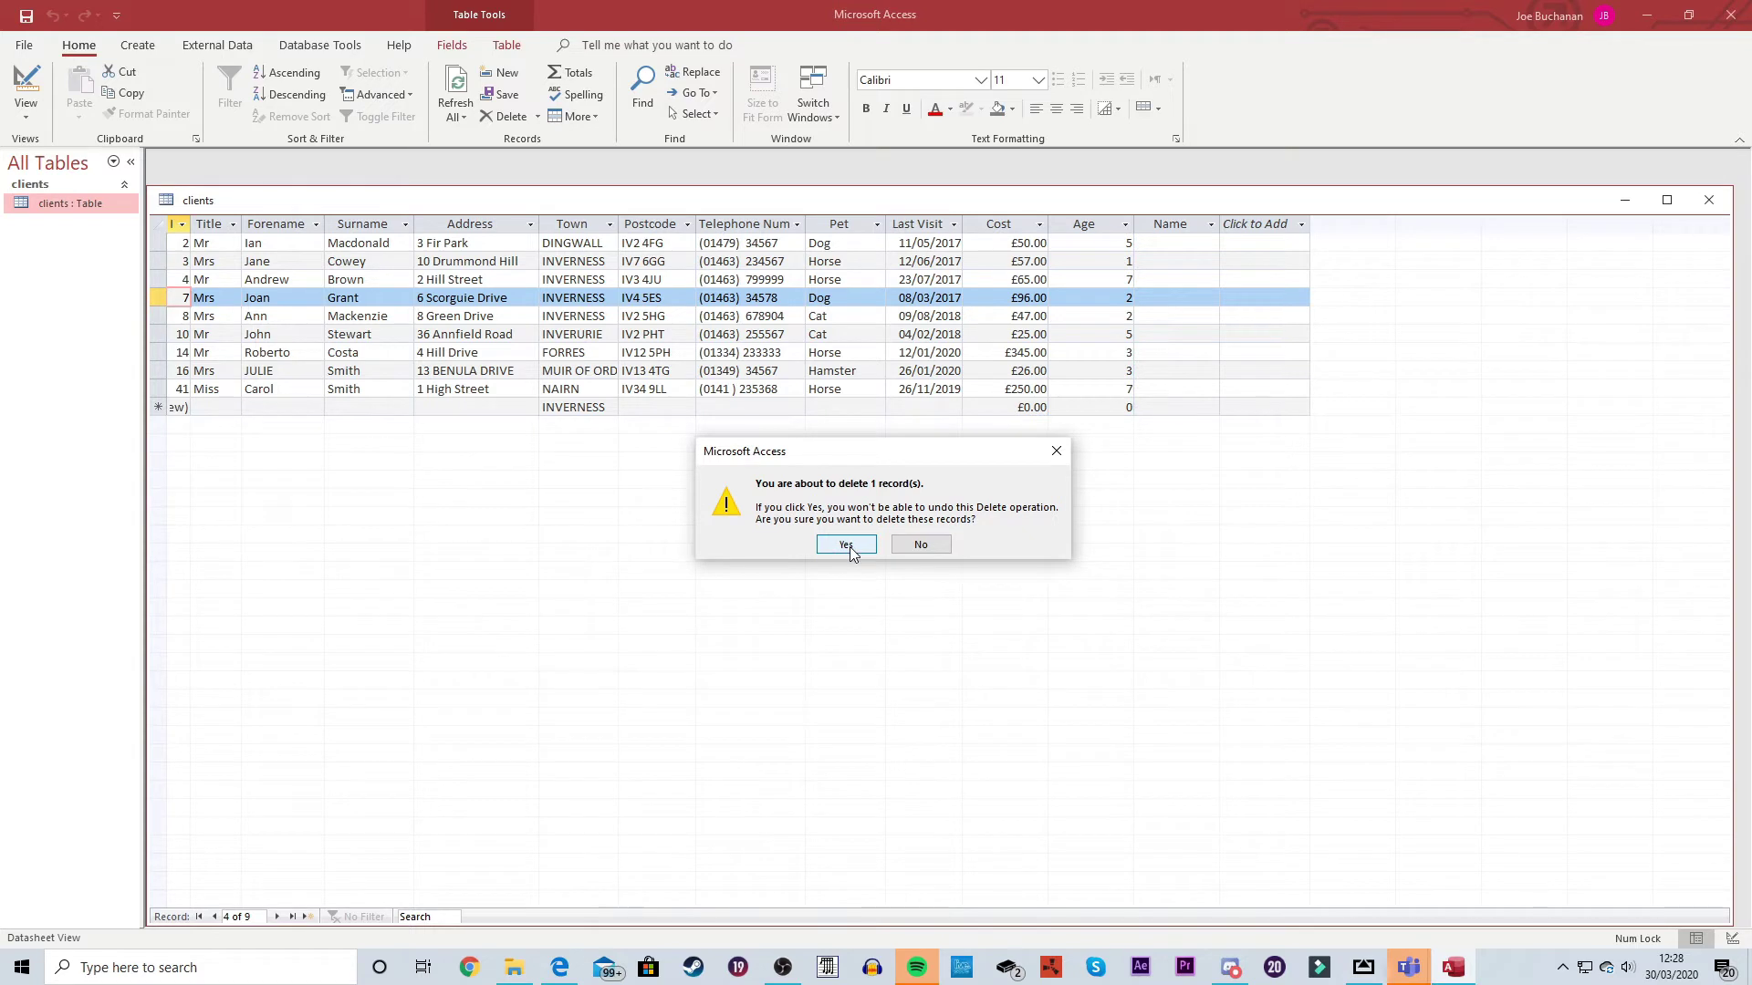
pyautogui.click(920, 546)
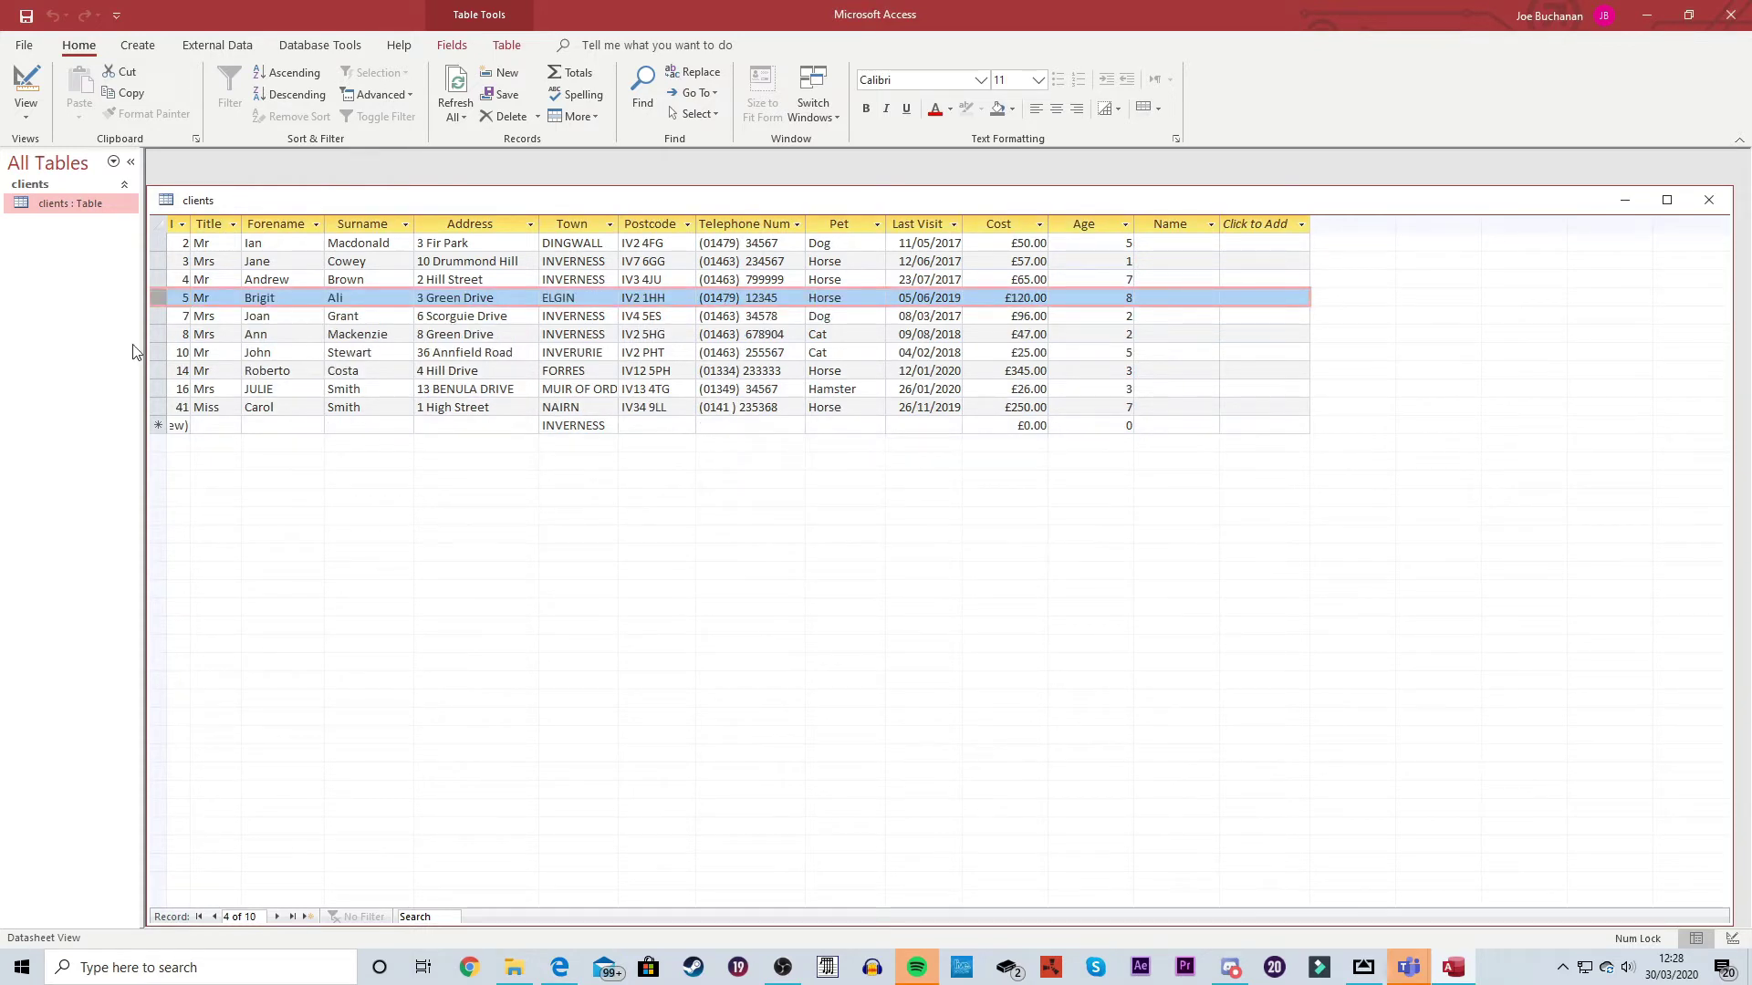
pyautogui.rightClick(160, 298)
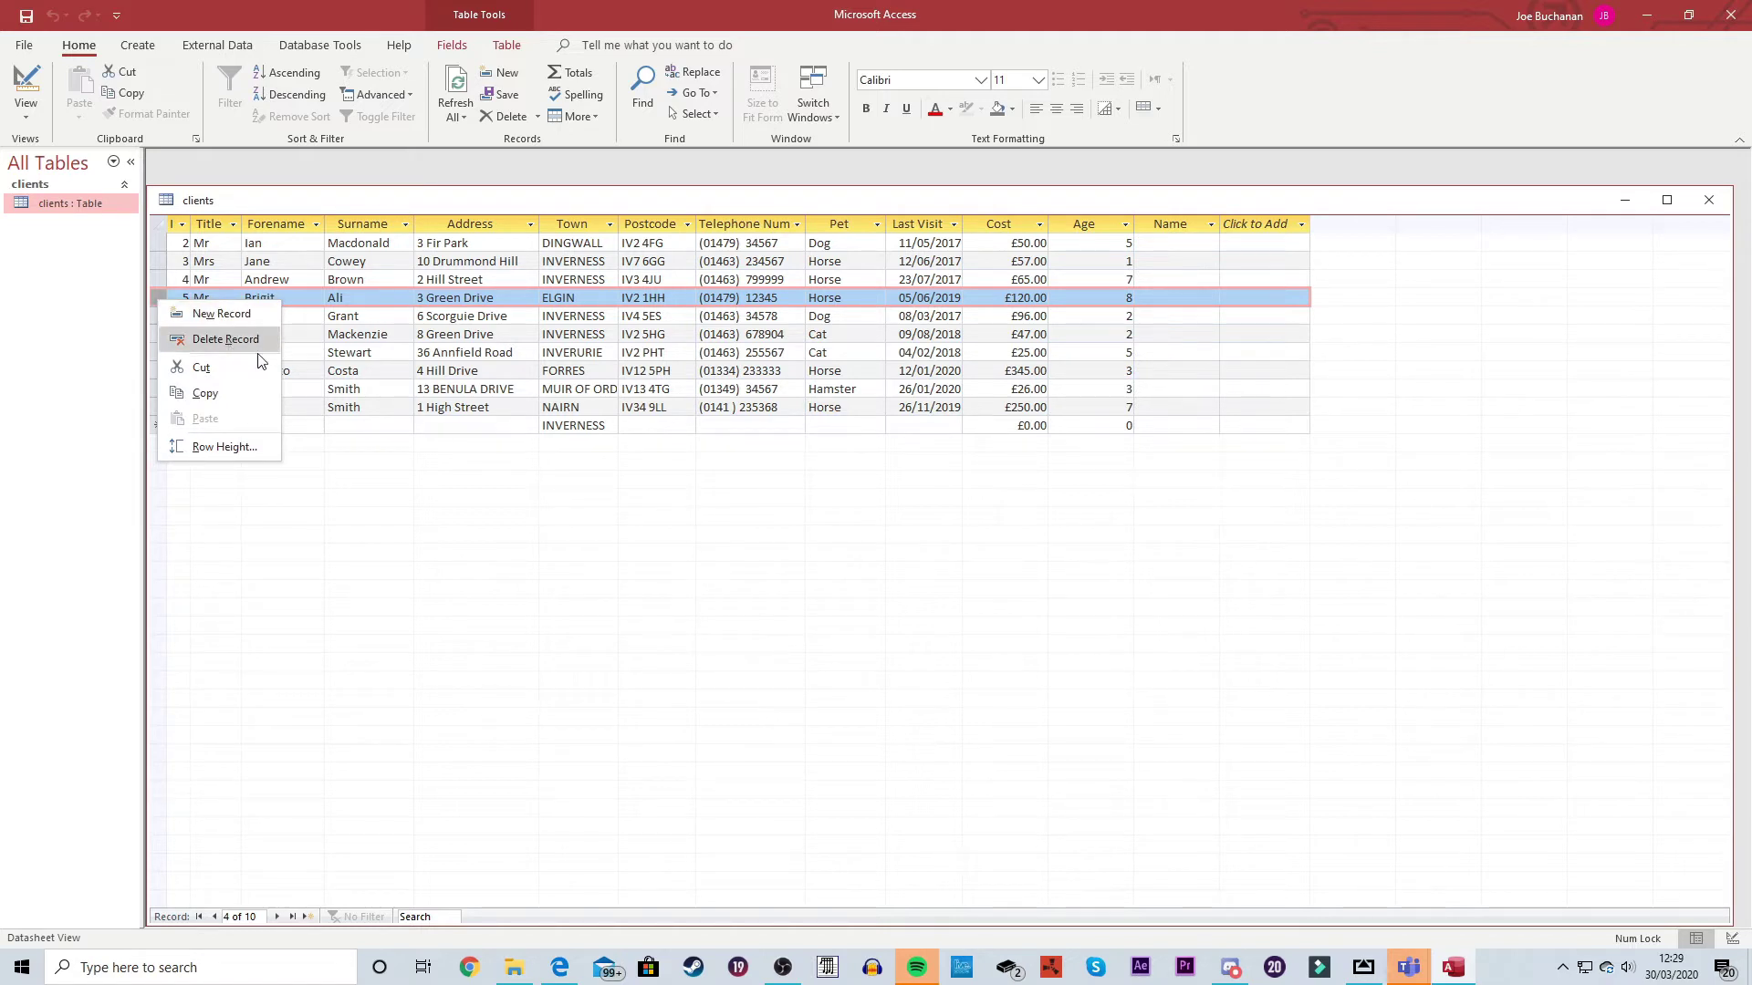
pyautogui.click(349, 508)
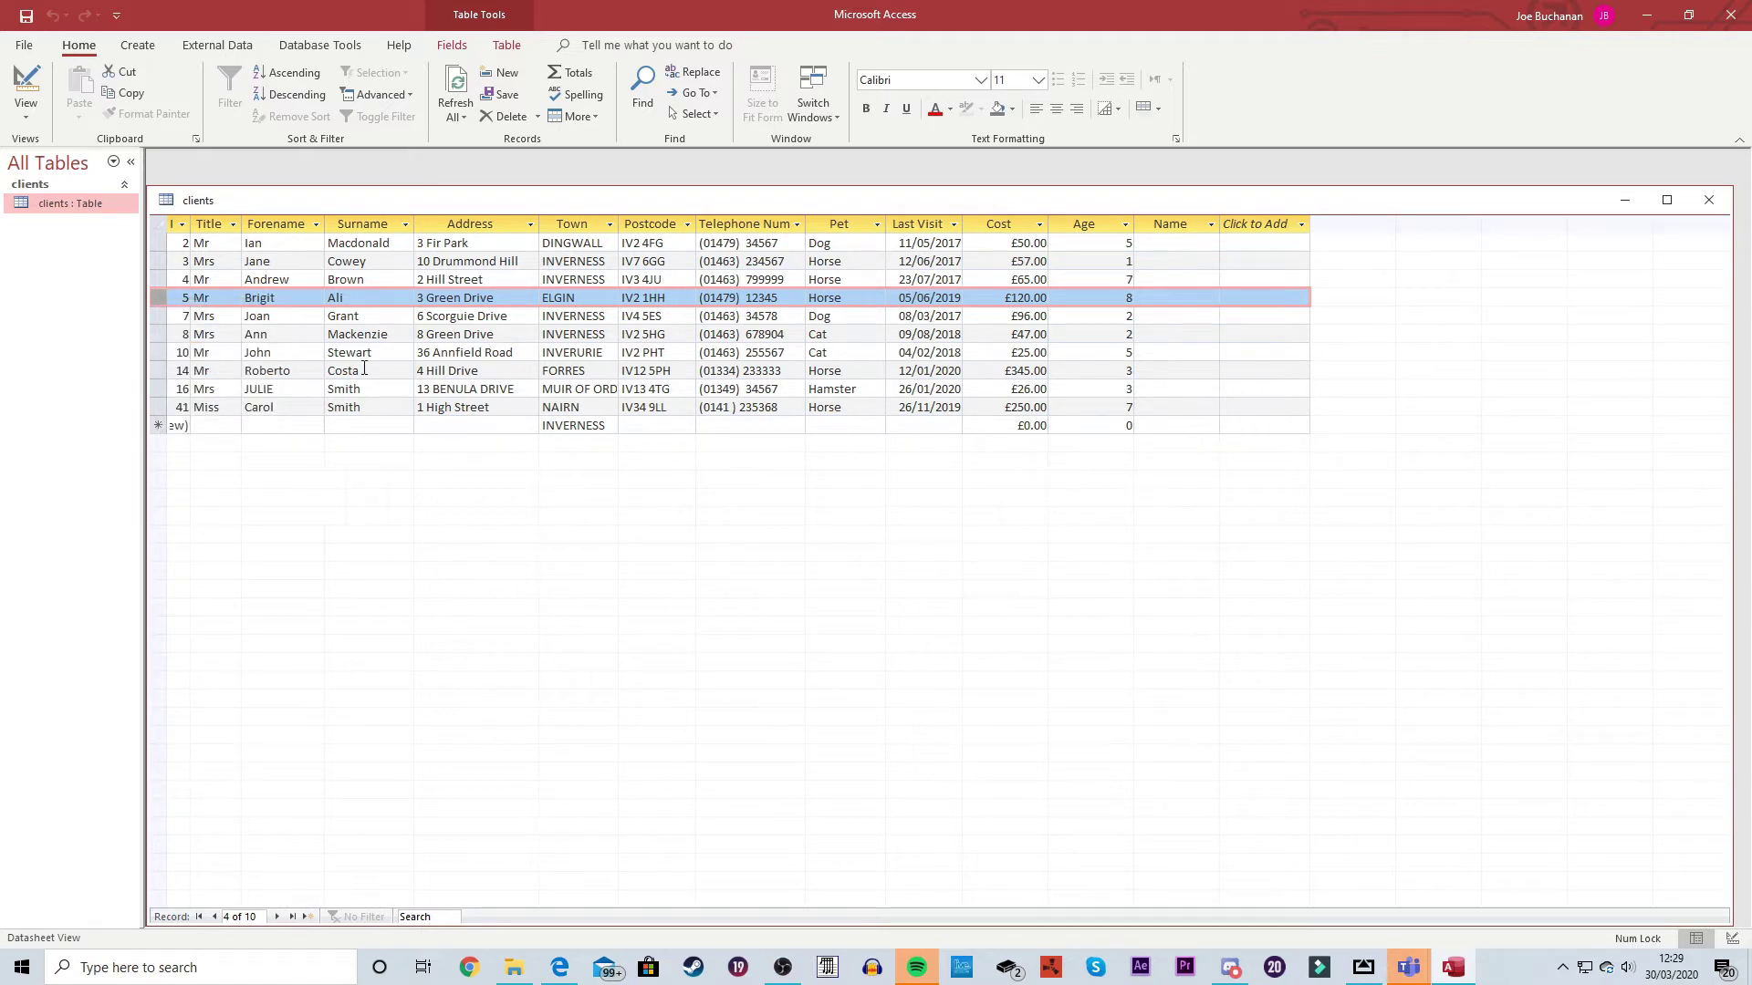
pyautogui.click(463, 222)
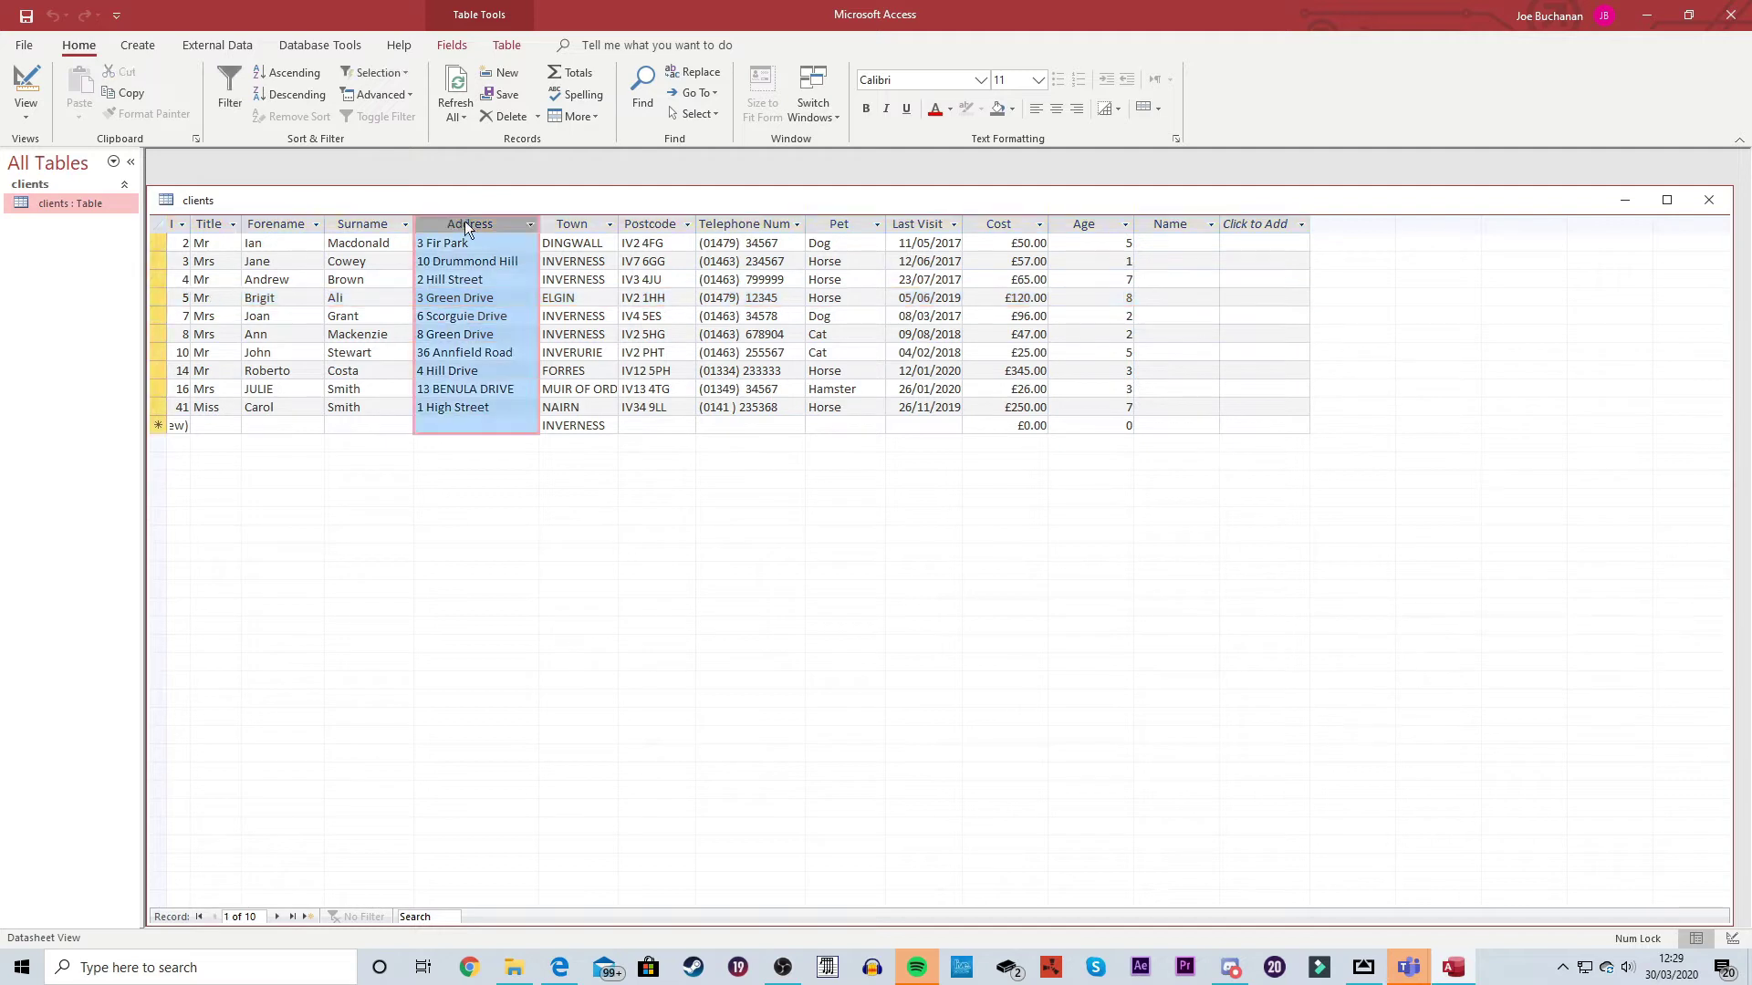
pyautogui.rightClick(463, 221)
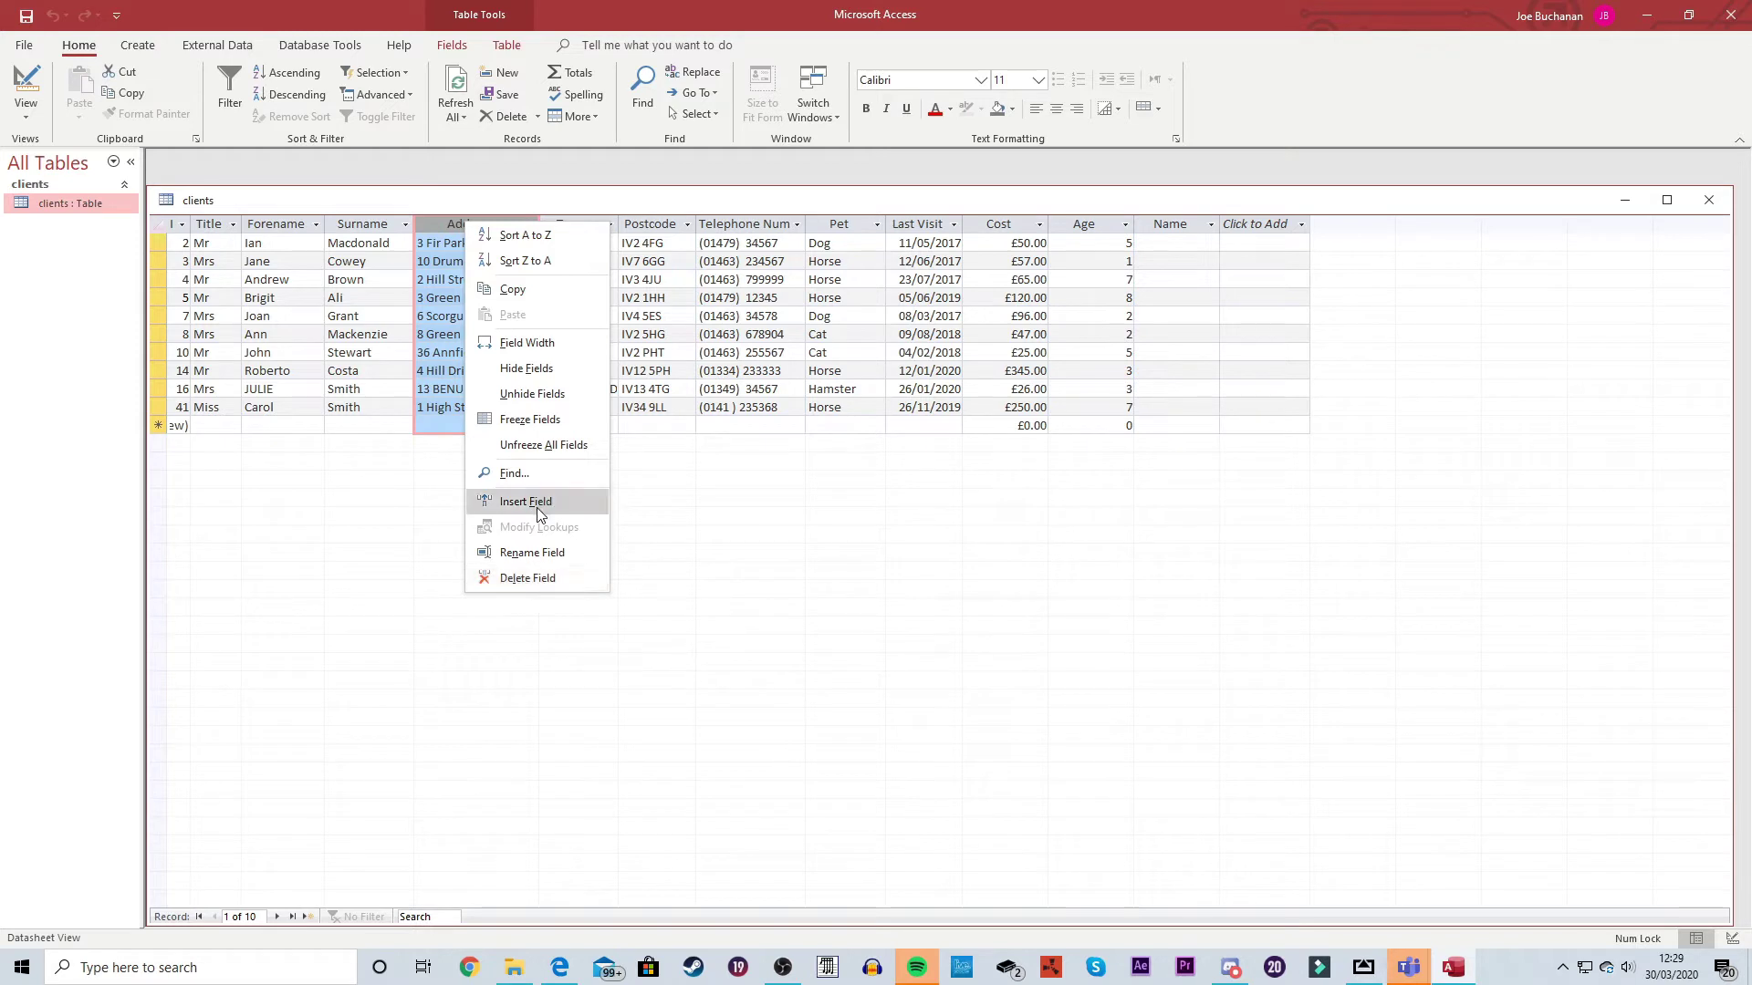
pyautogui.click(406, 572)
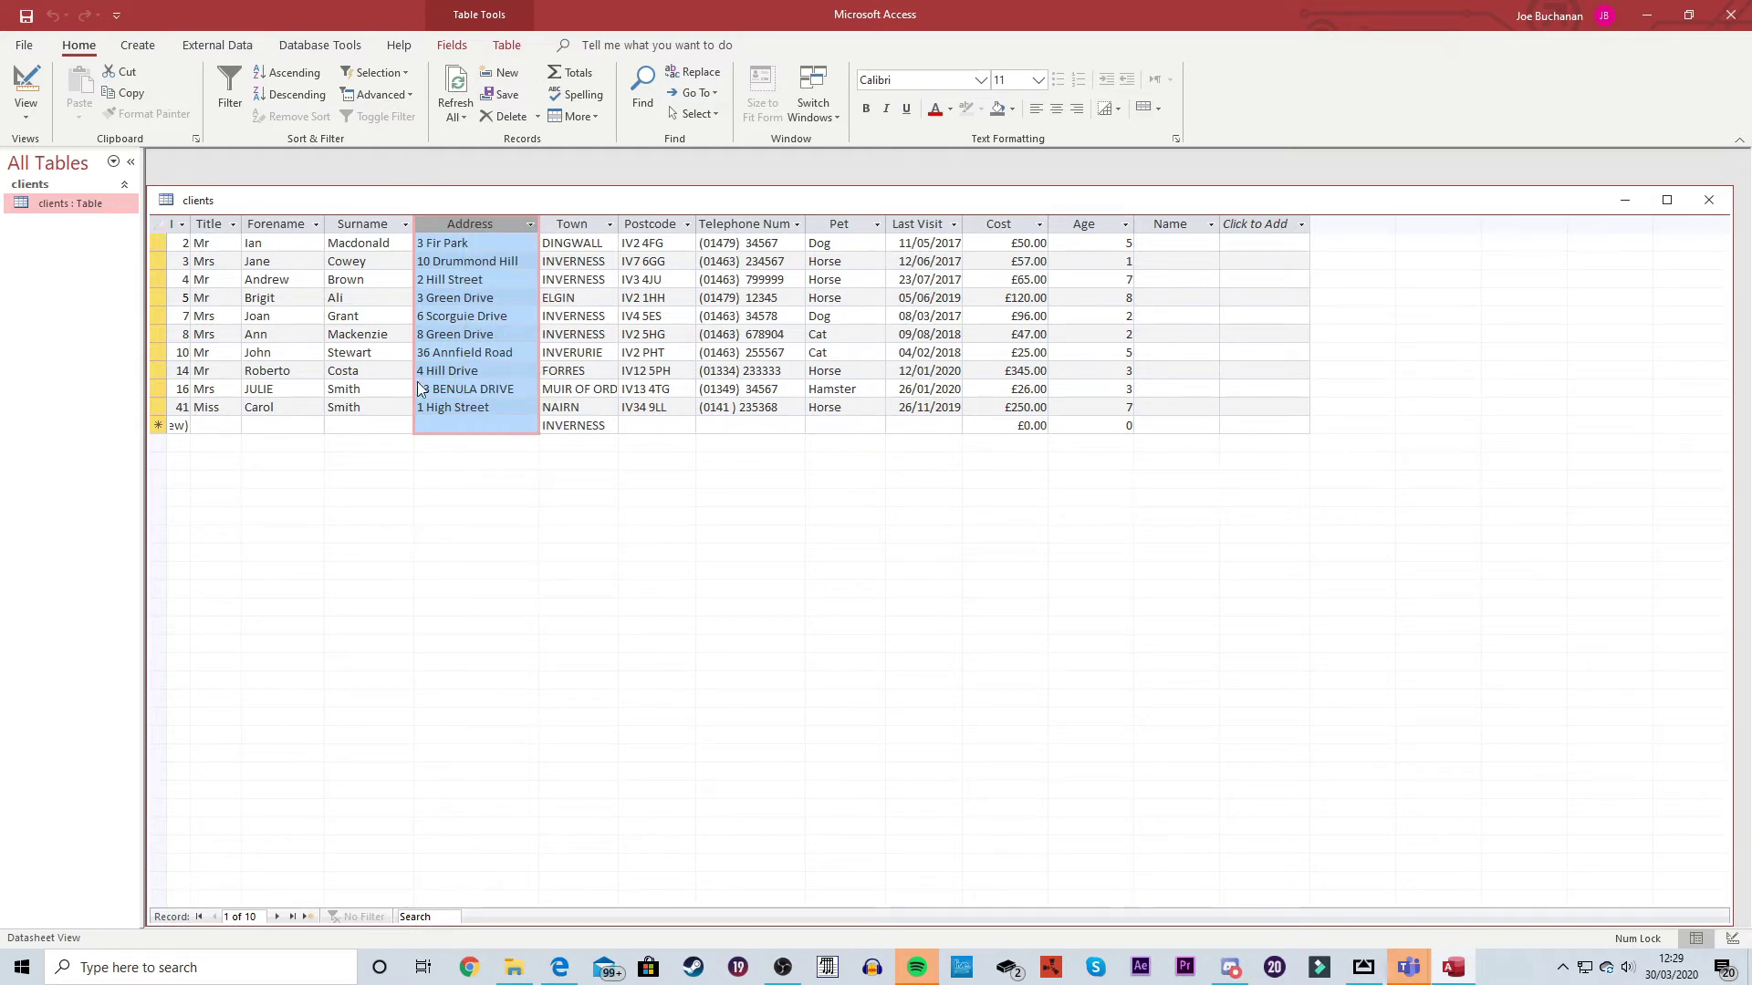
# Step: Add a Fees Paid field with the Yes/No data type below the Name field in the clients table's design
pyautogui.click(26, 117)
pyautogui.click(77, 191)
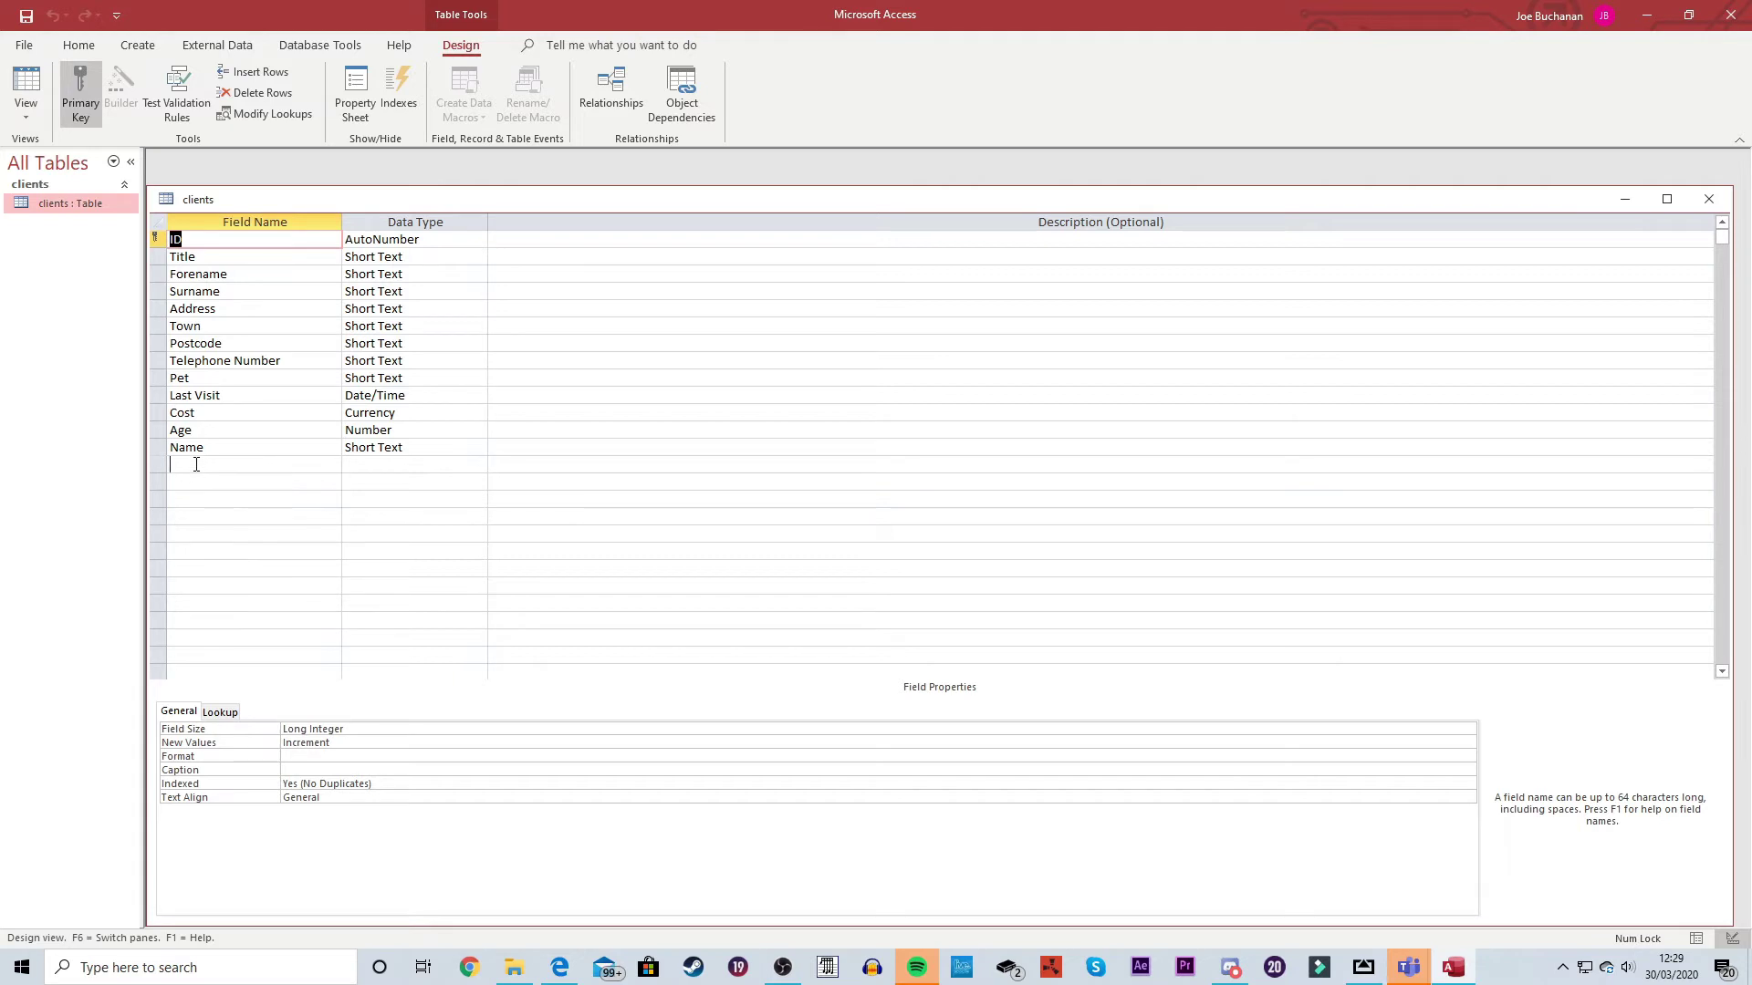
pyautogui.click(228, 465)
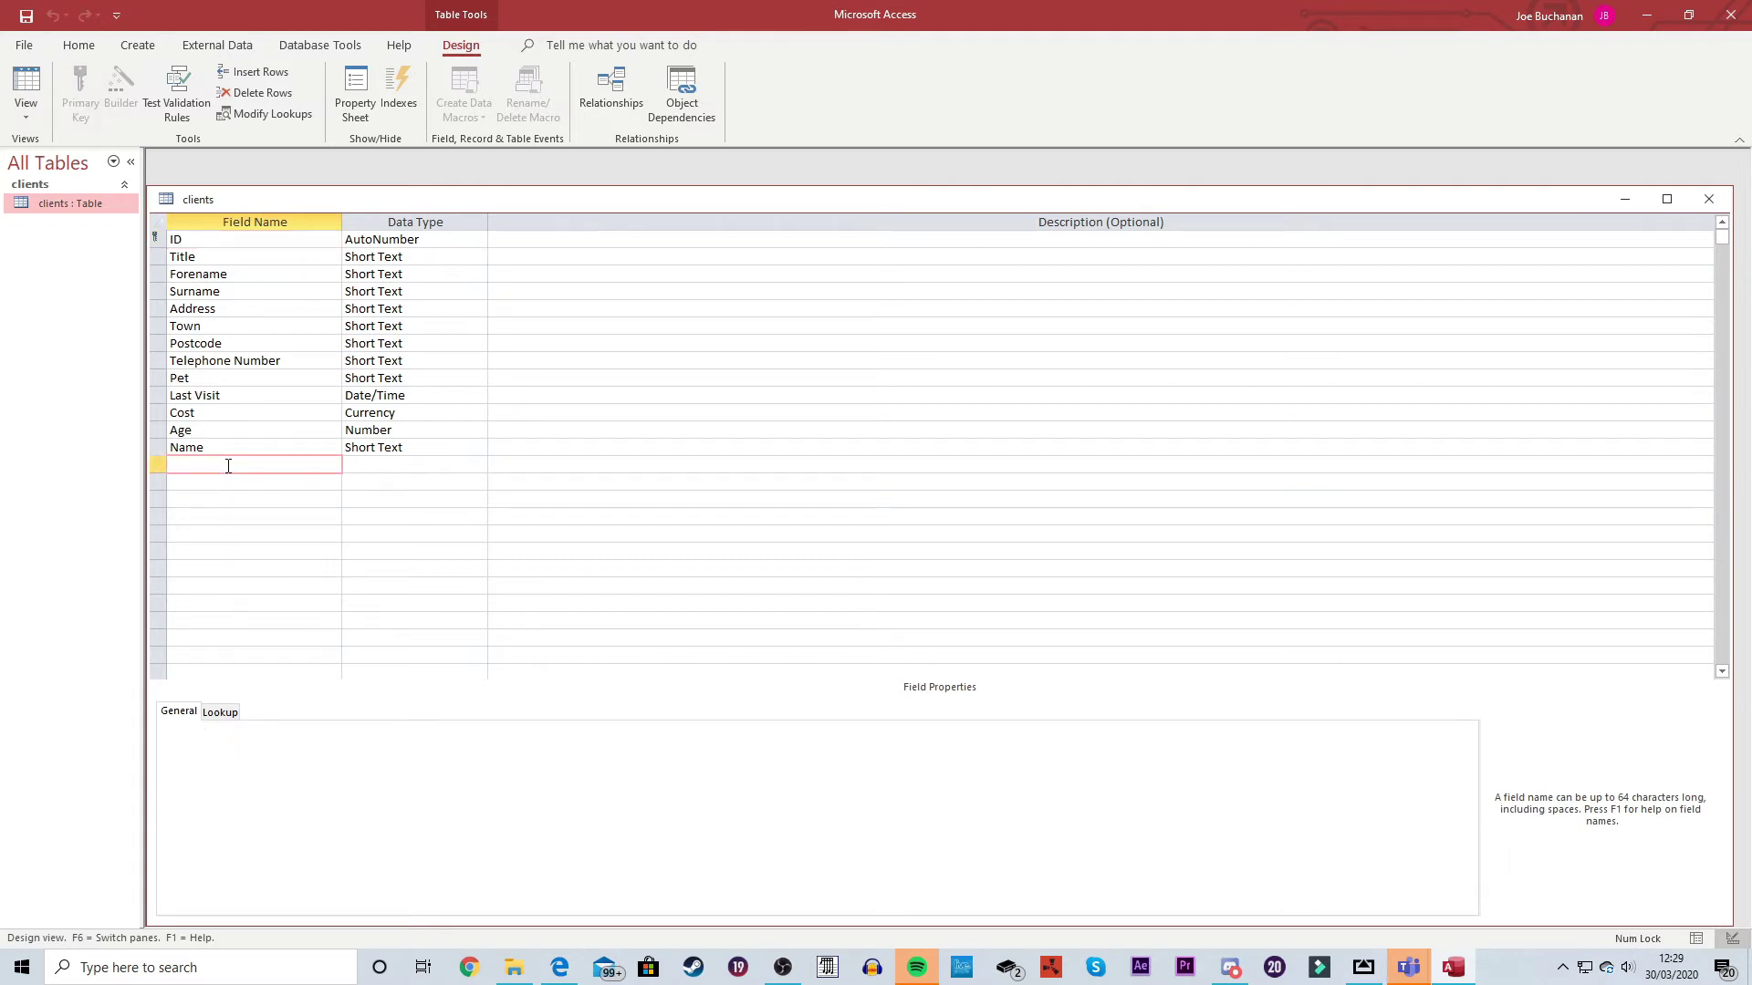
pyautogui.write('Fees Paid')
pyautogui.click(385, 465)
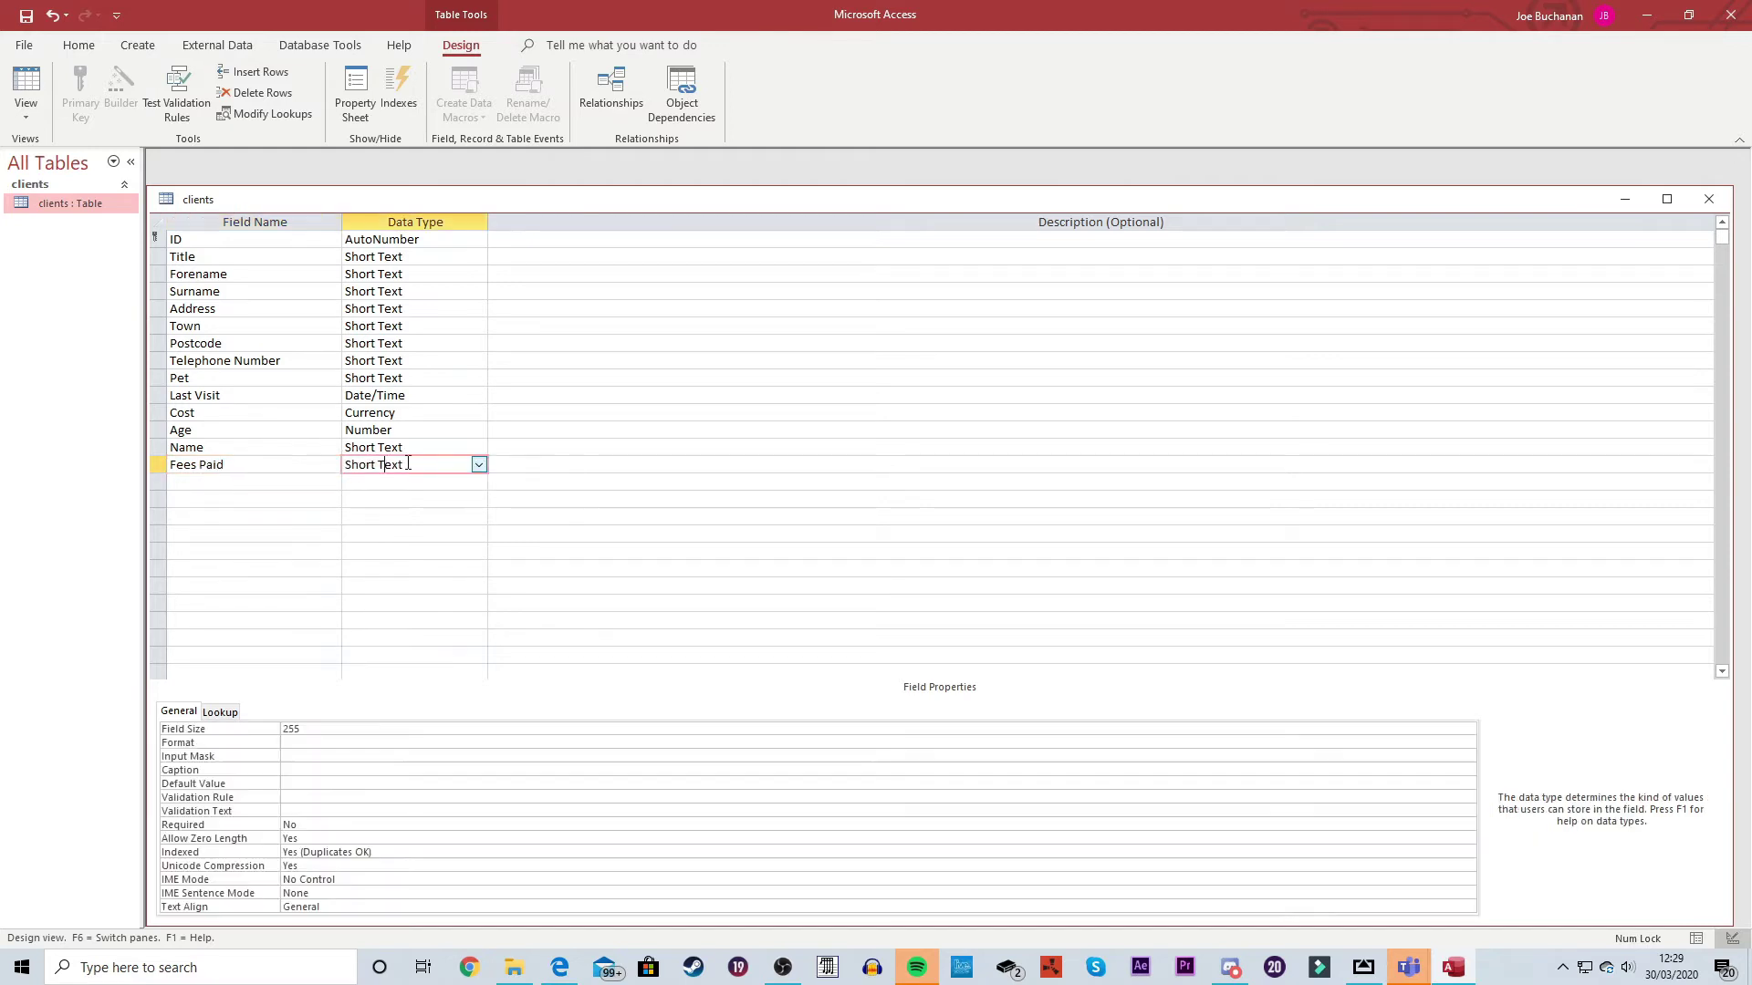
pyautogui.click(478, 465)
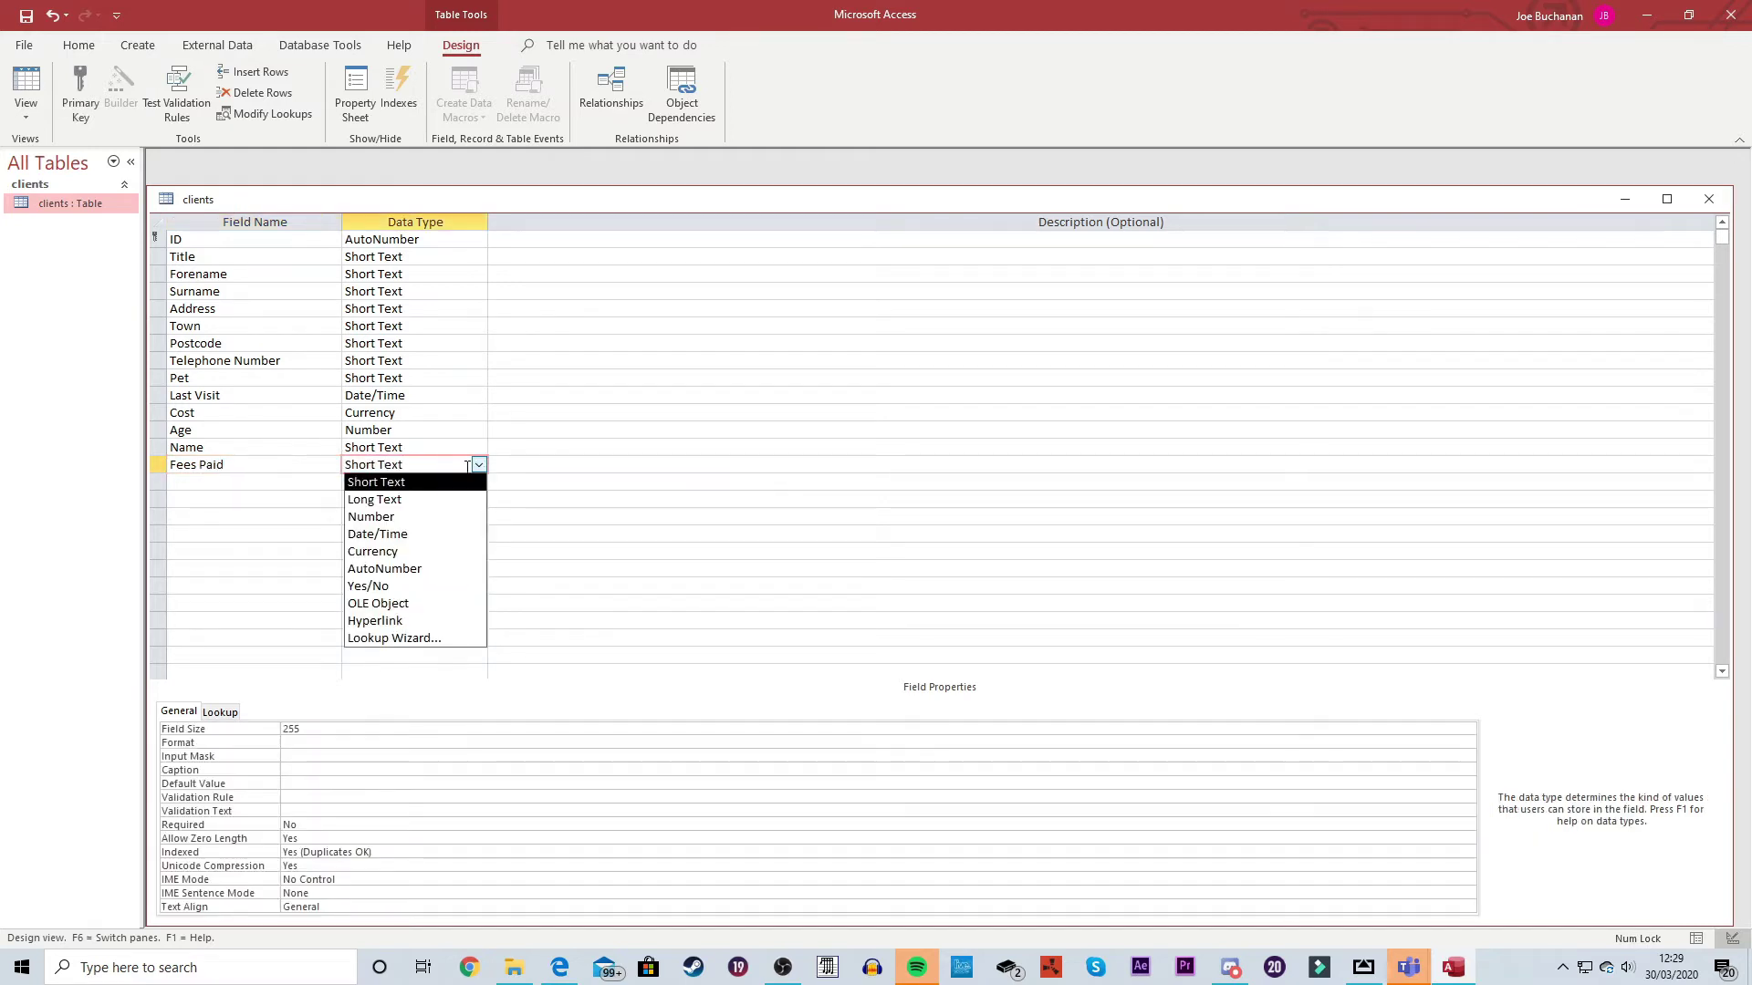
pyautogui.click(393, 586)
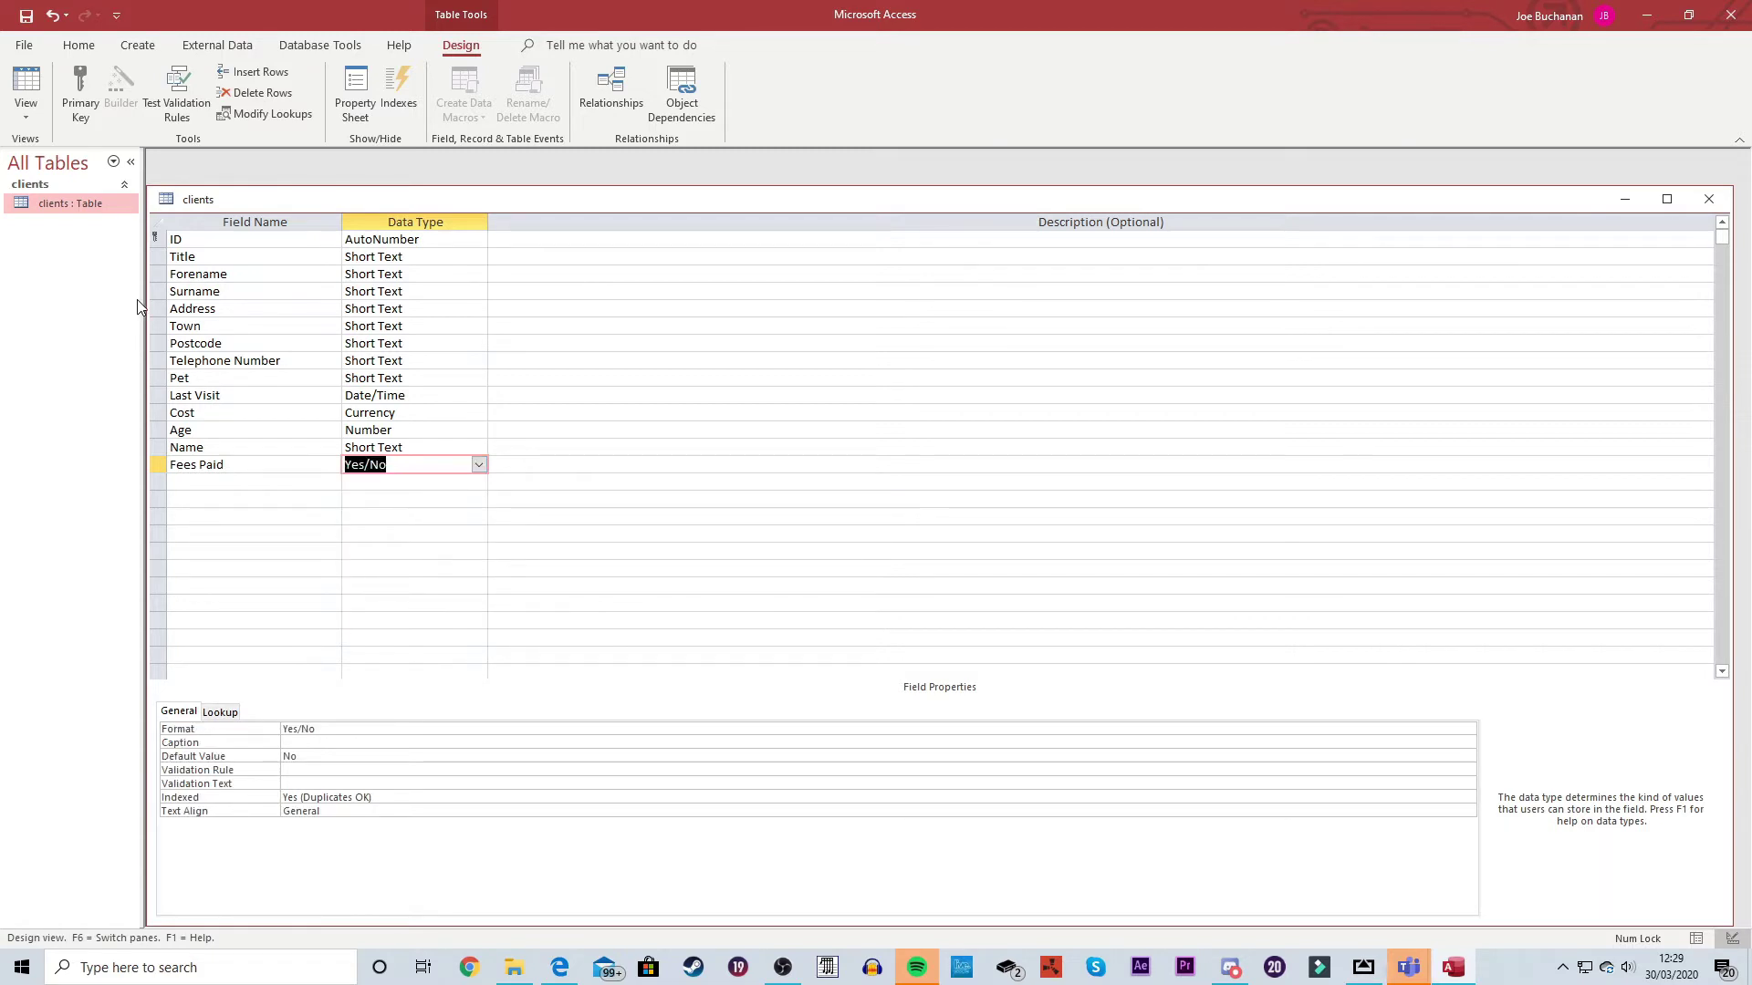
# Step: Save the clients table with the added field and return to its datasheet view
pyautogui.click(33, 118)
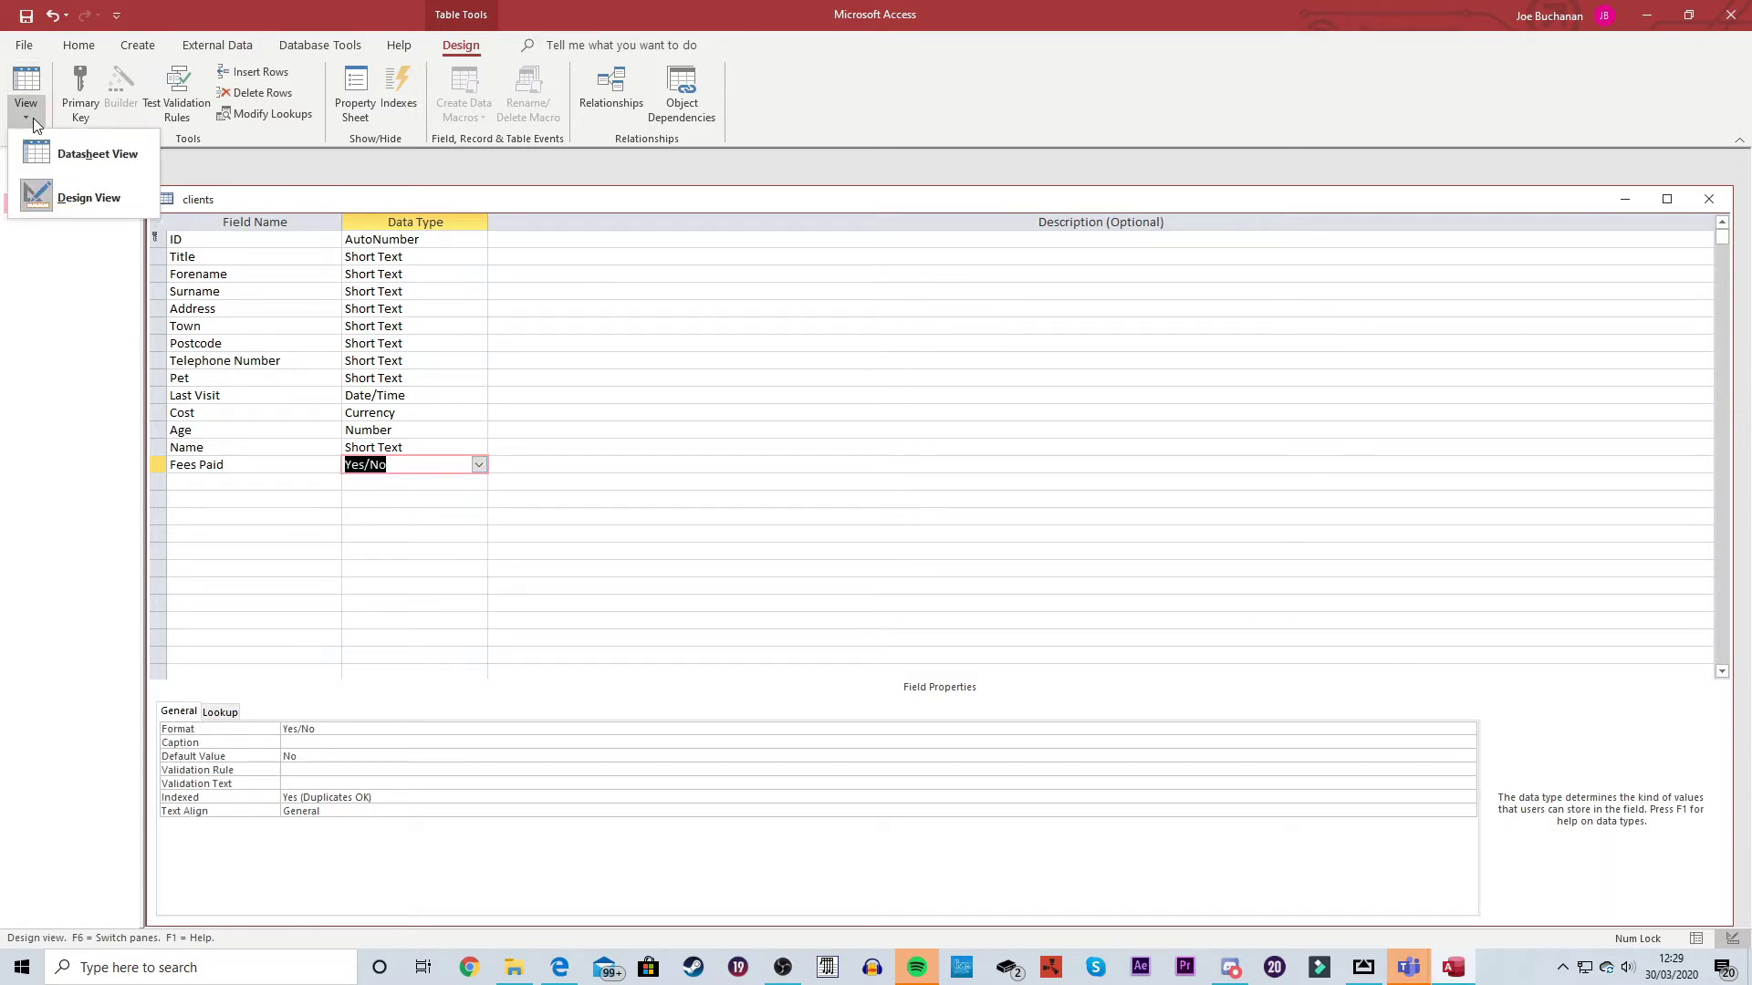
pyautogui.click(77, 157)
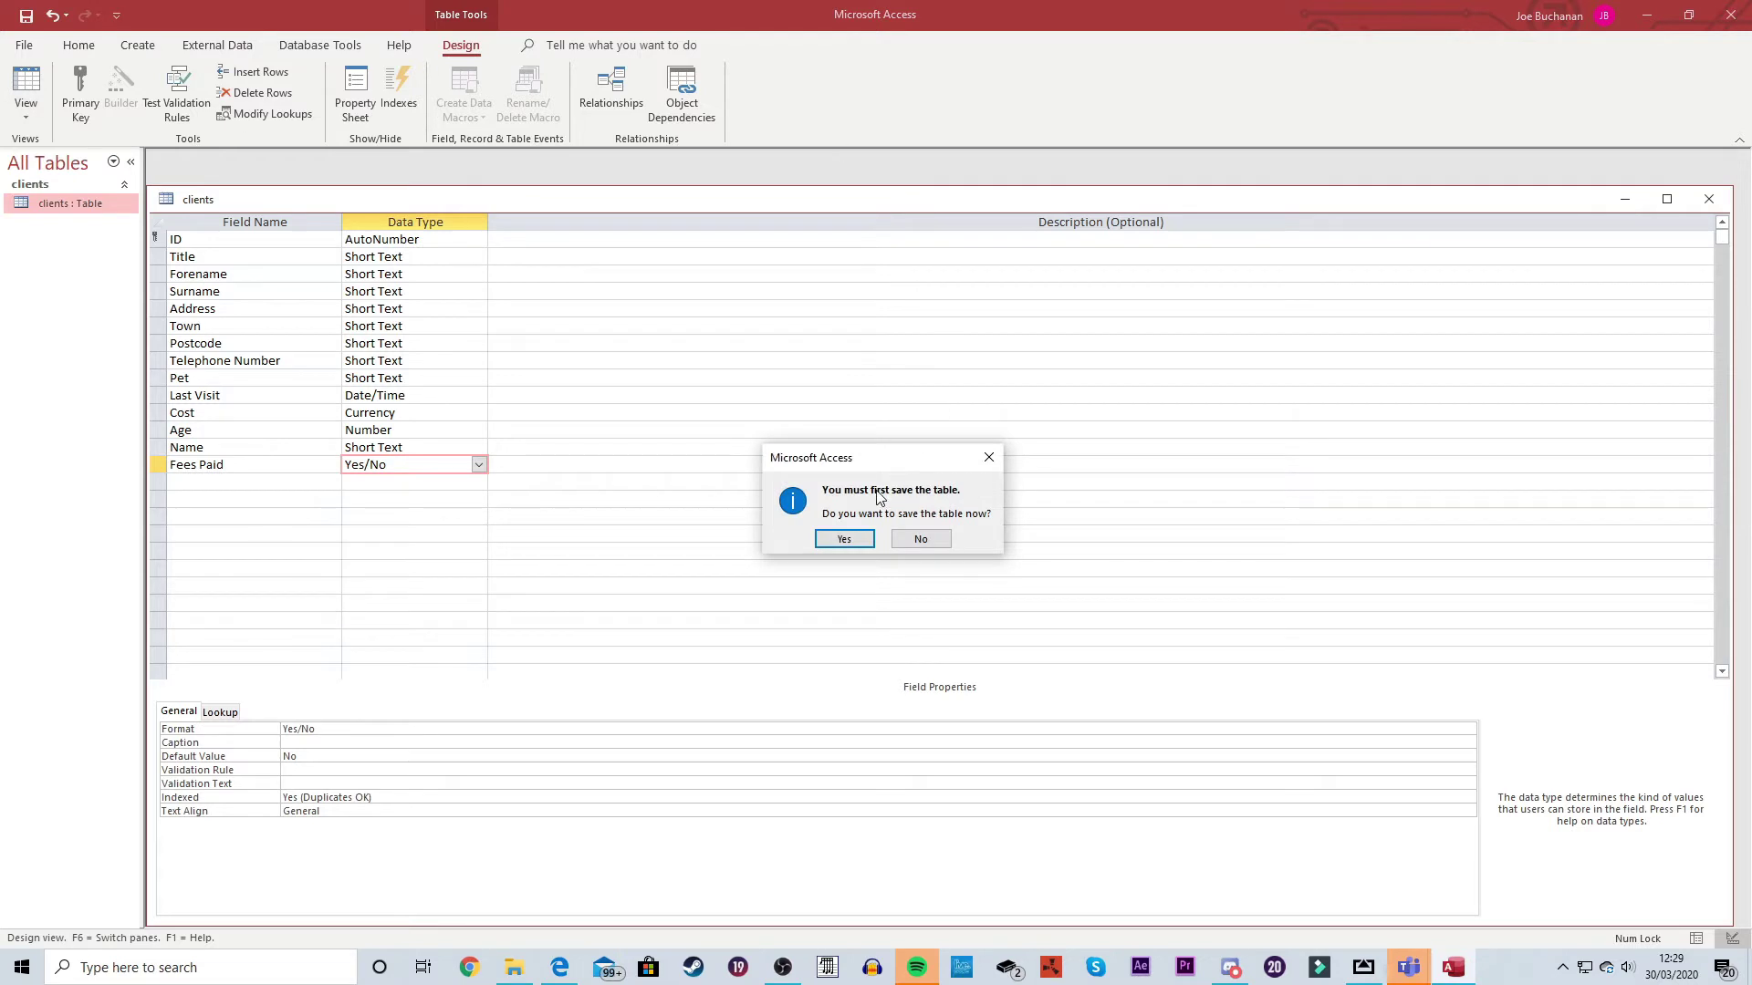
pyautogui.click(844, 539)
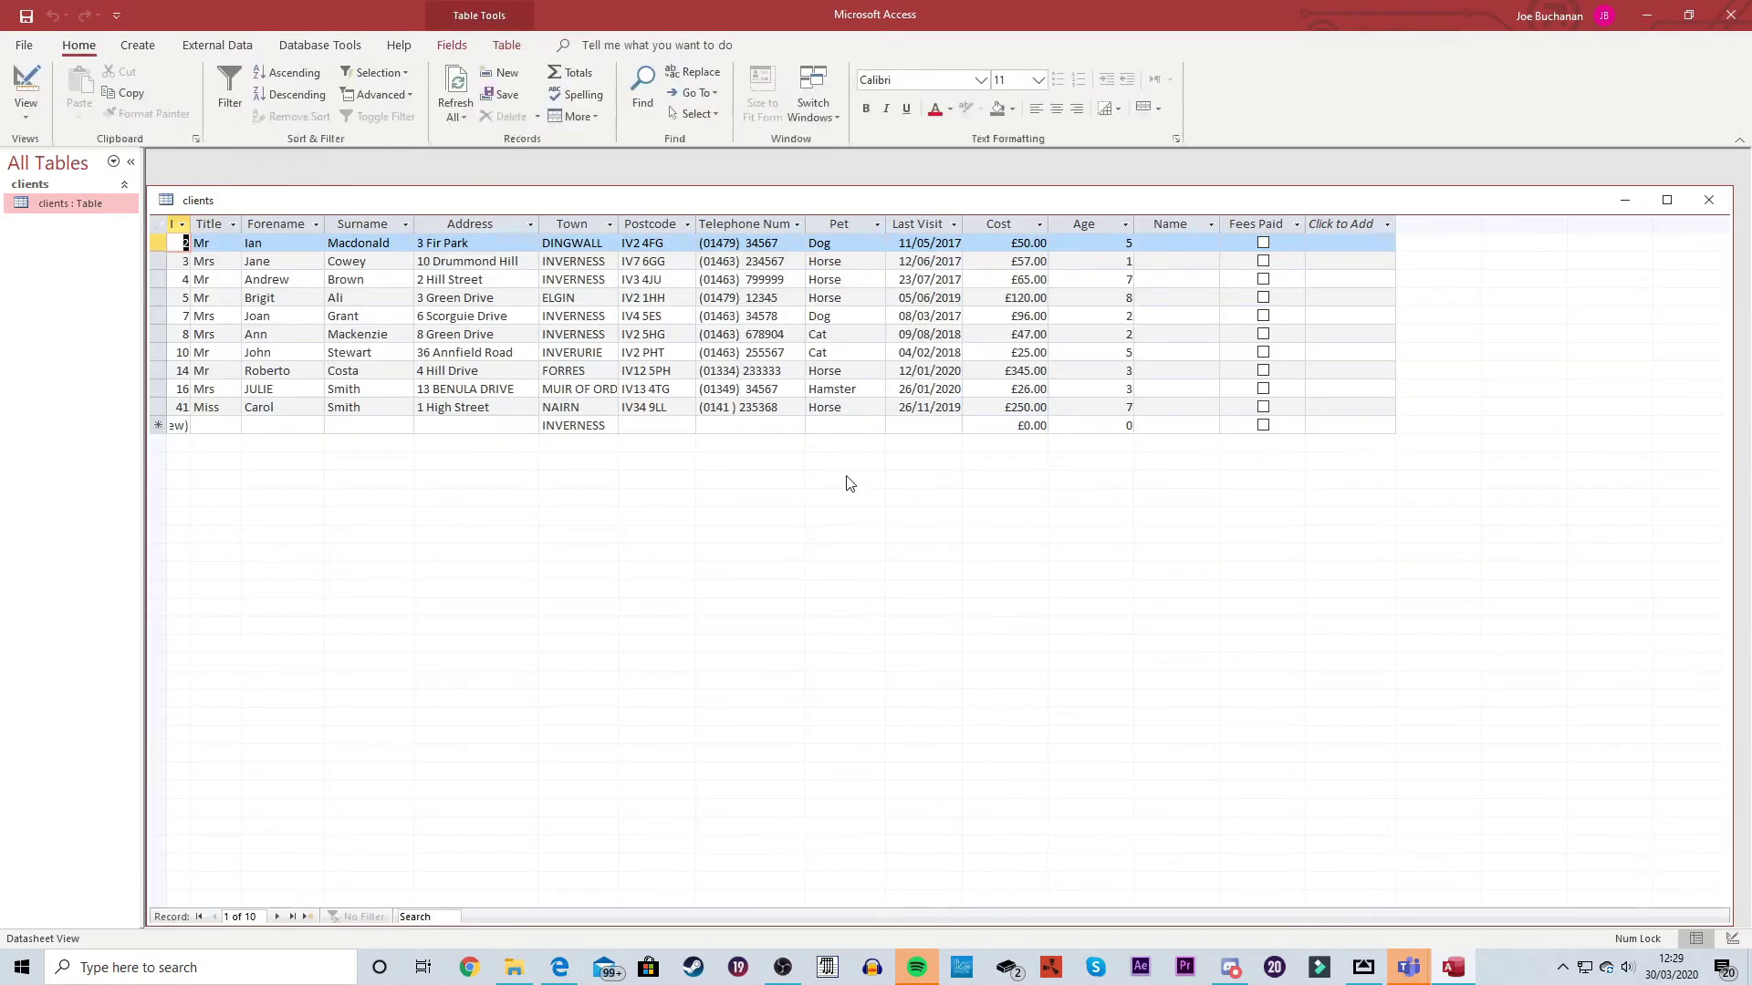
# Step: Move the Fees Paid column between the Cost and Age columns
pyautogui.click(1247, 223)
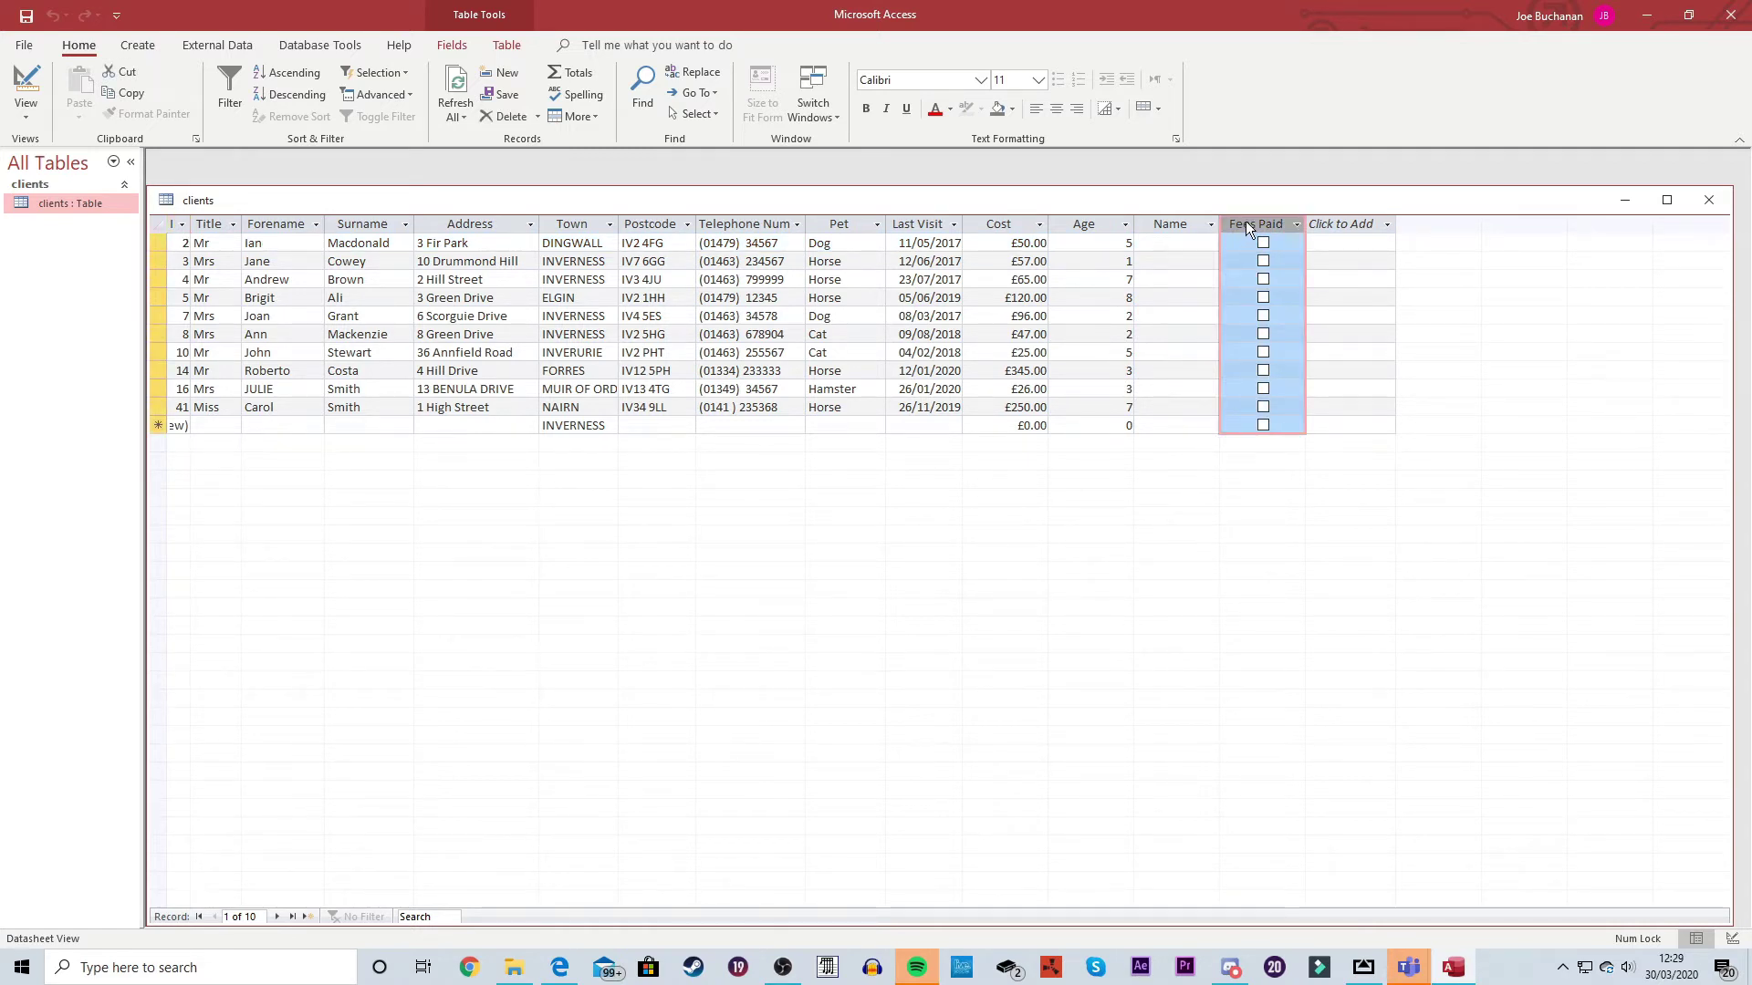
pyautogui.moveTo(1240, 232); pyautogui.dragTo(1066, 257)
pyautogui.moveTo(1065, 256); pyautogui.dragTo(1064, 255)
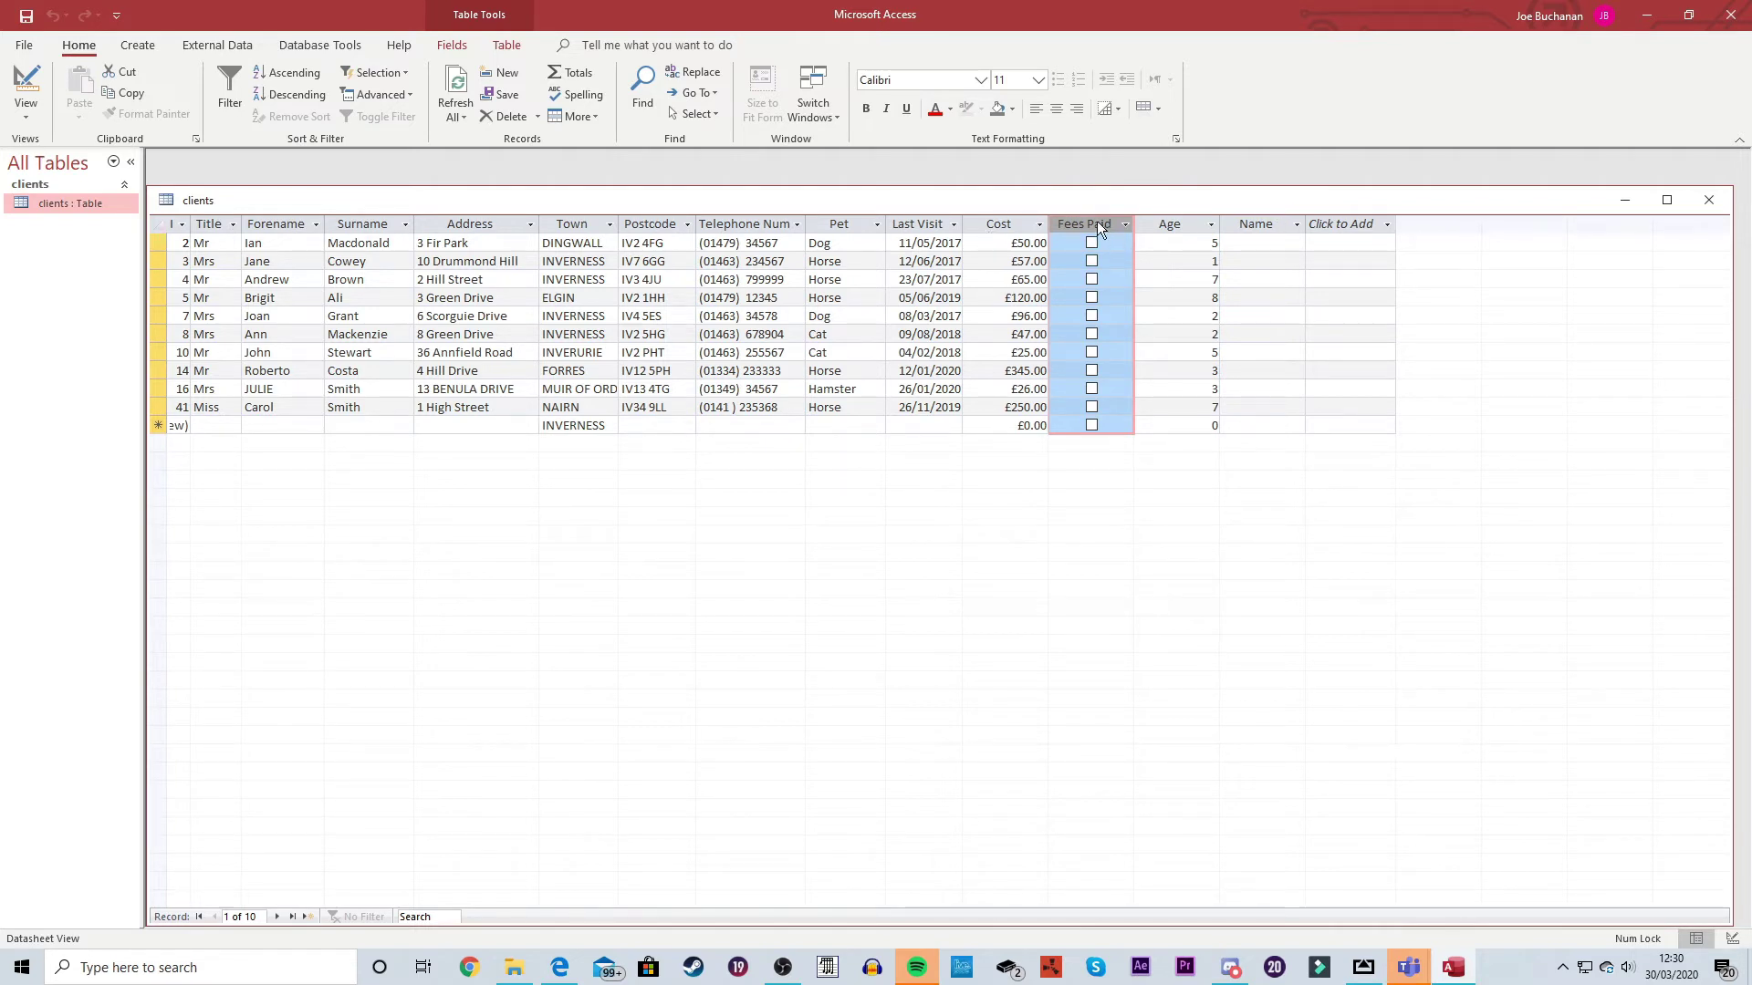
pyautogui.moveTo(1097, 221)
pyautogui.mouseDown()
pyautogui.moveTo(1251, 218)
pyautogui.moveTo(1076, 239)
pyautogui.mouseUp()
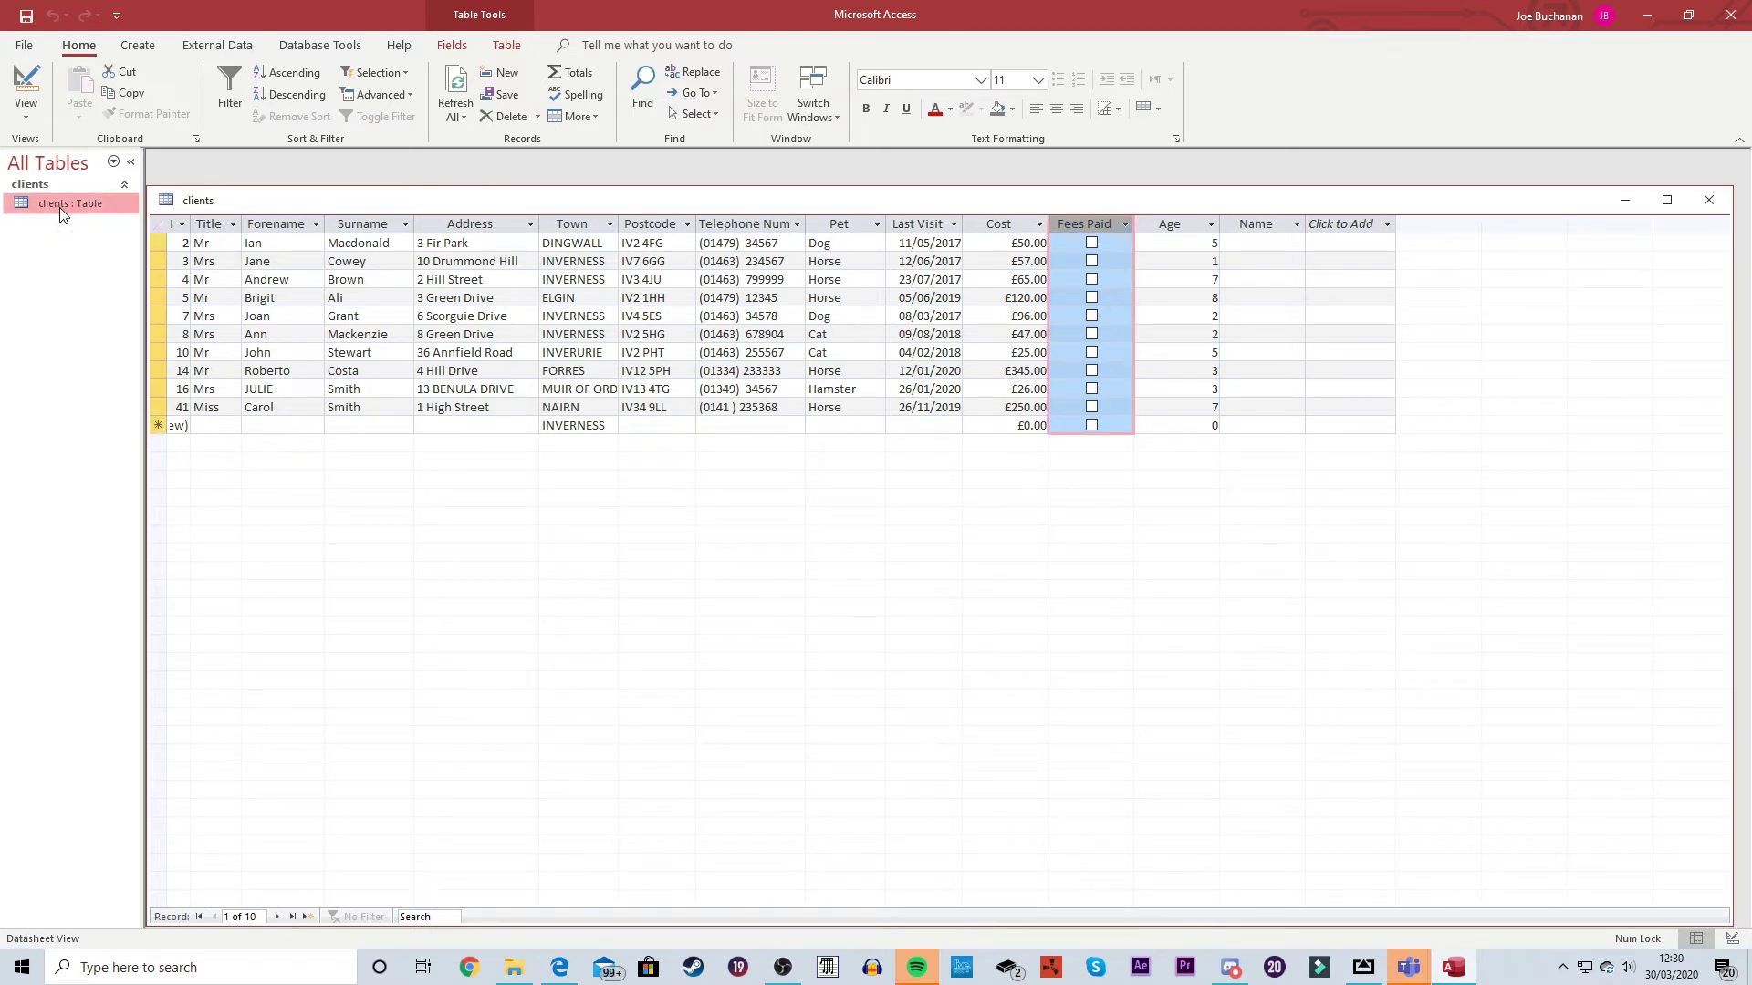
# Step: Delete the Name field from the clients table in design view, confirming the permanent removal
pyautogui.click(28, 115)
pyautogui.click(87, 197)
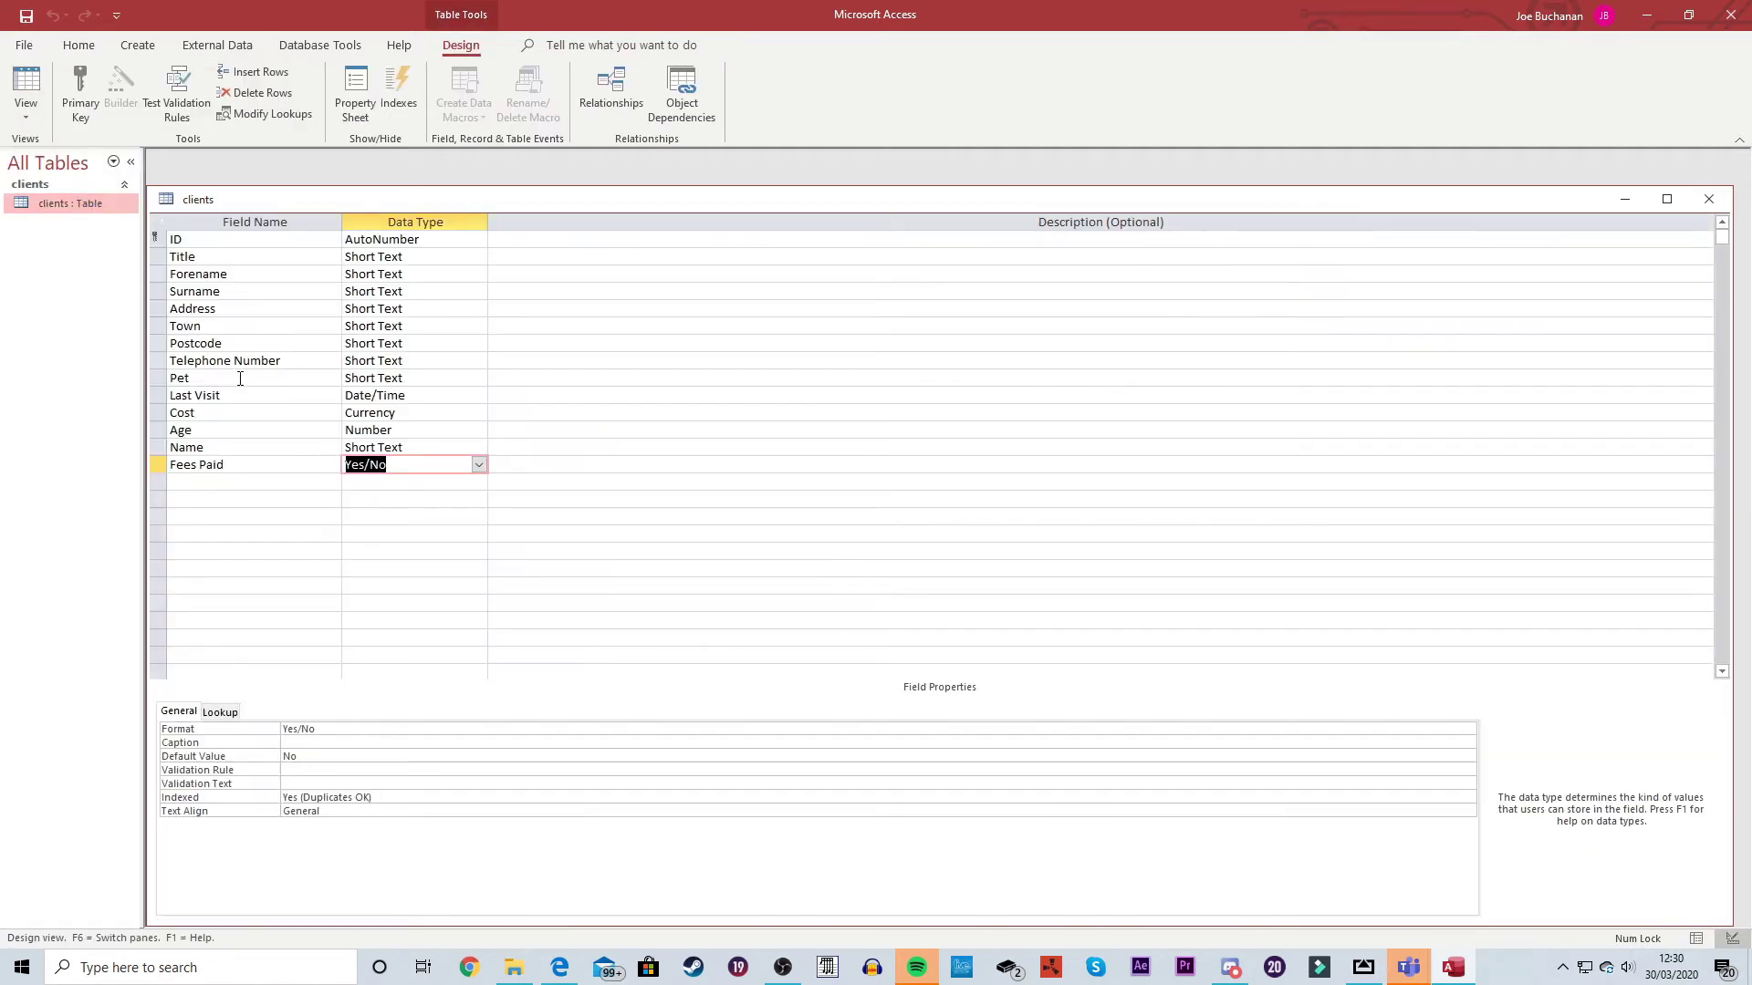
pyautogui.click(157, 449)
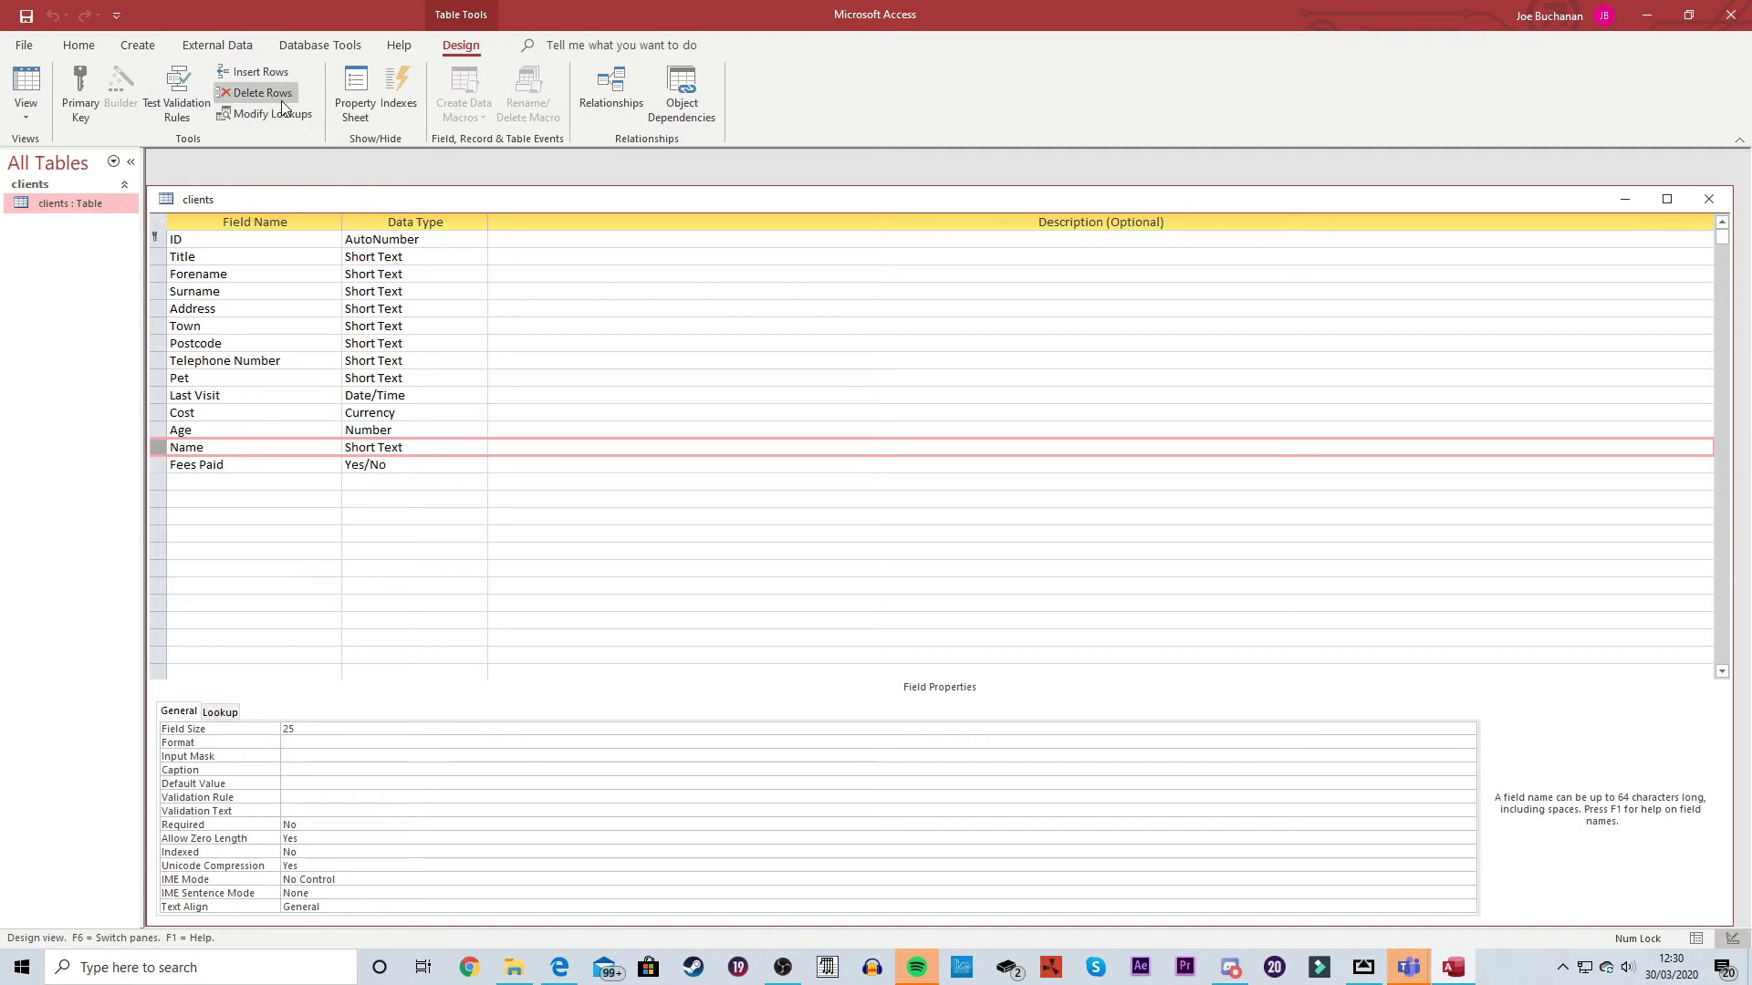
pyautogui.rightClick(159, 447)
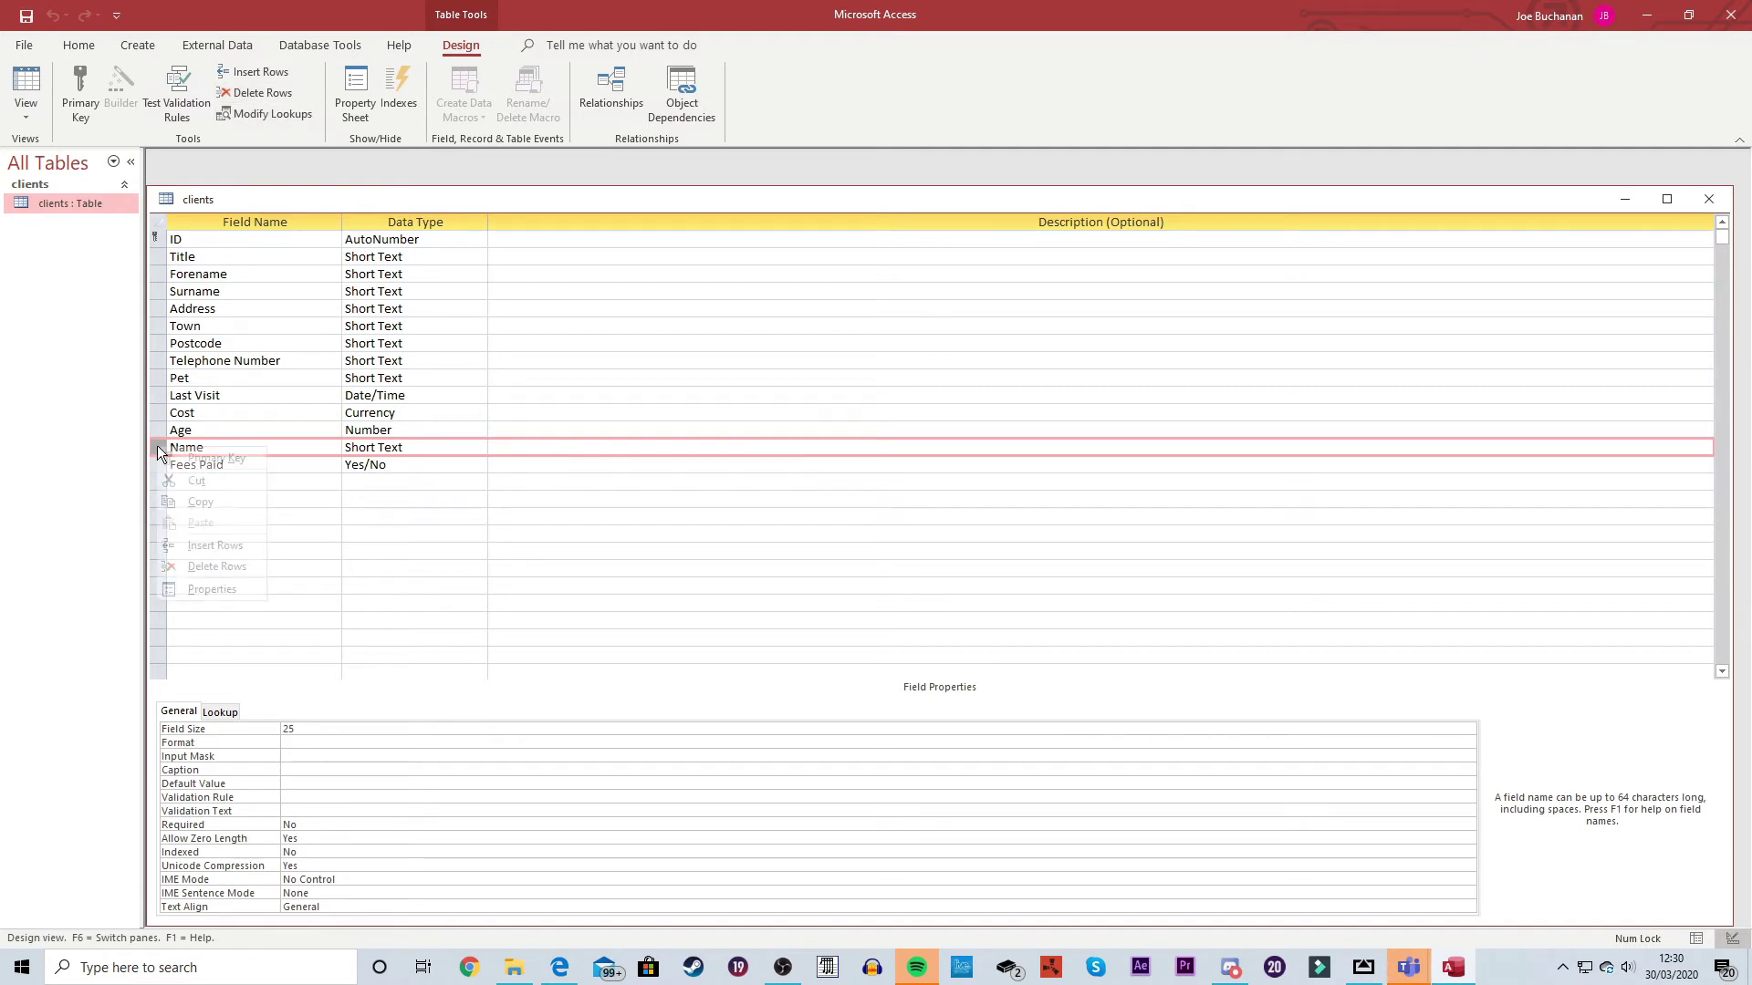
pyautogui.click(217, 567)
pyautogui.click(849, 538)
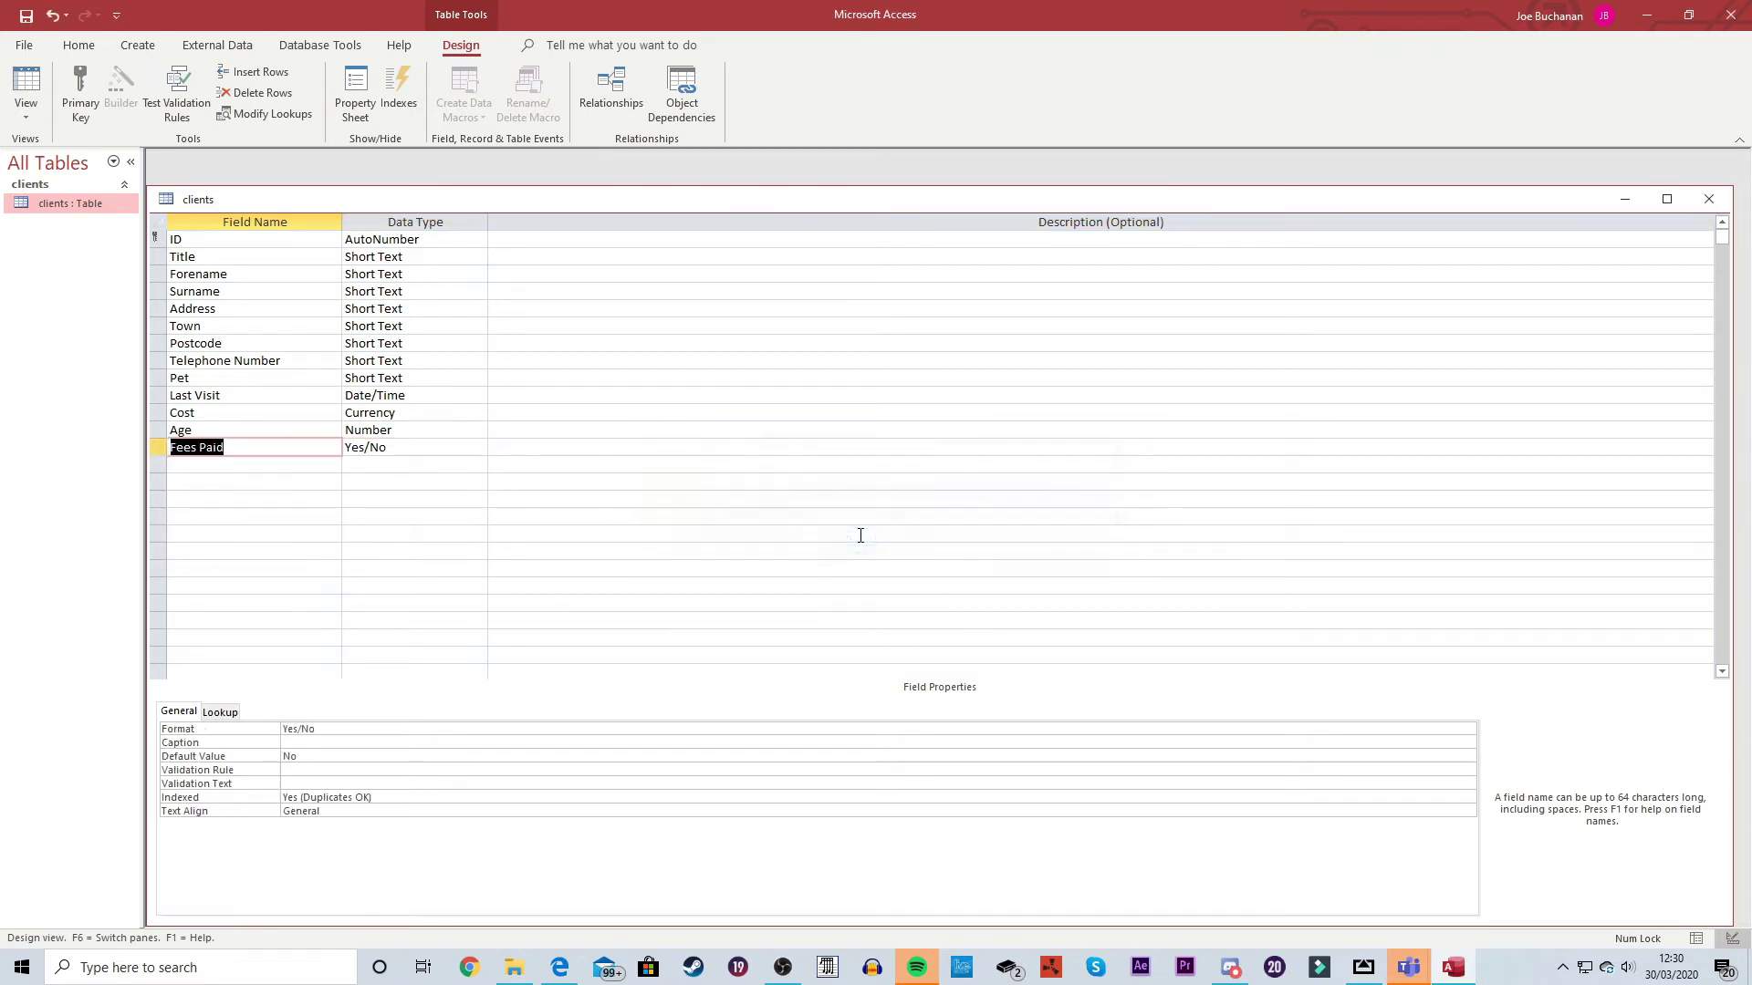
# Step: Save the table design without the Name field and show the records in datasheet view
pyautogui.click(26, 126)
pyautogui.click(84, 155)
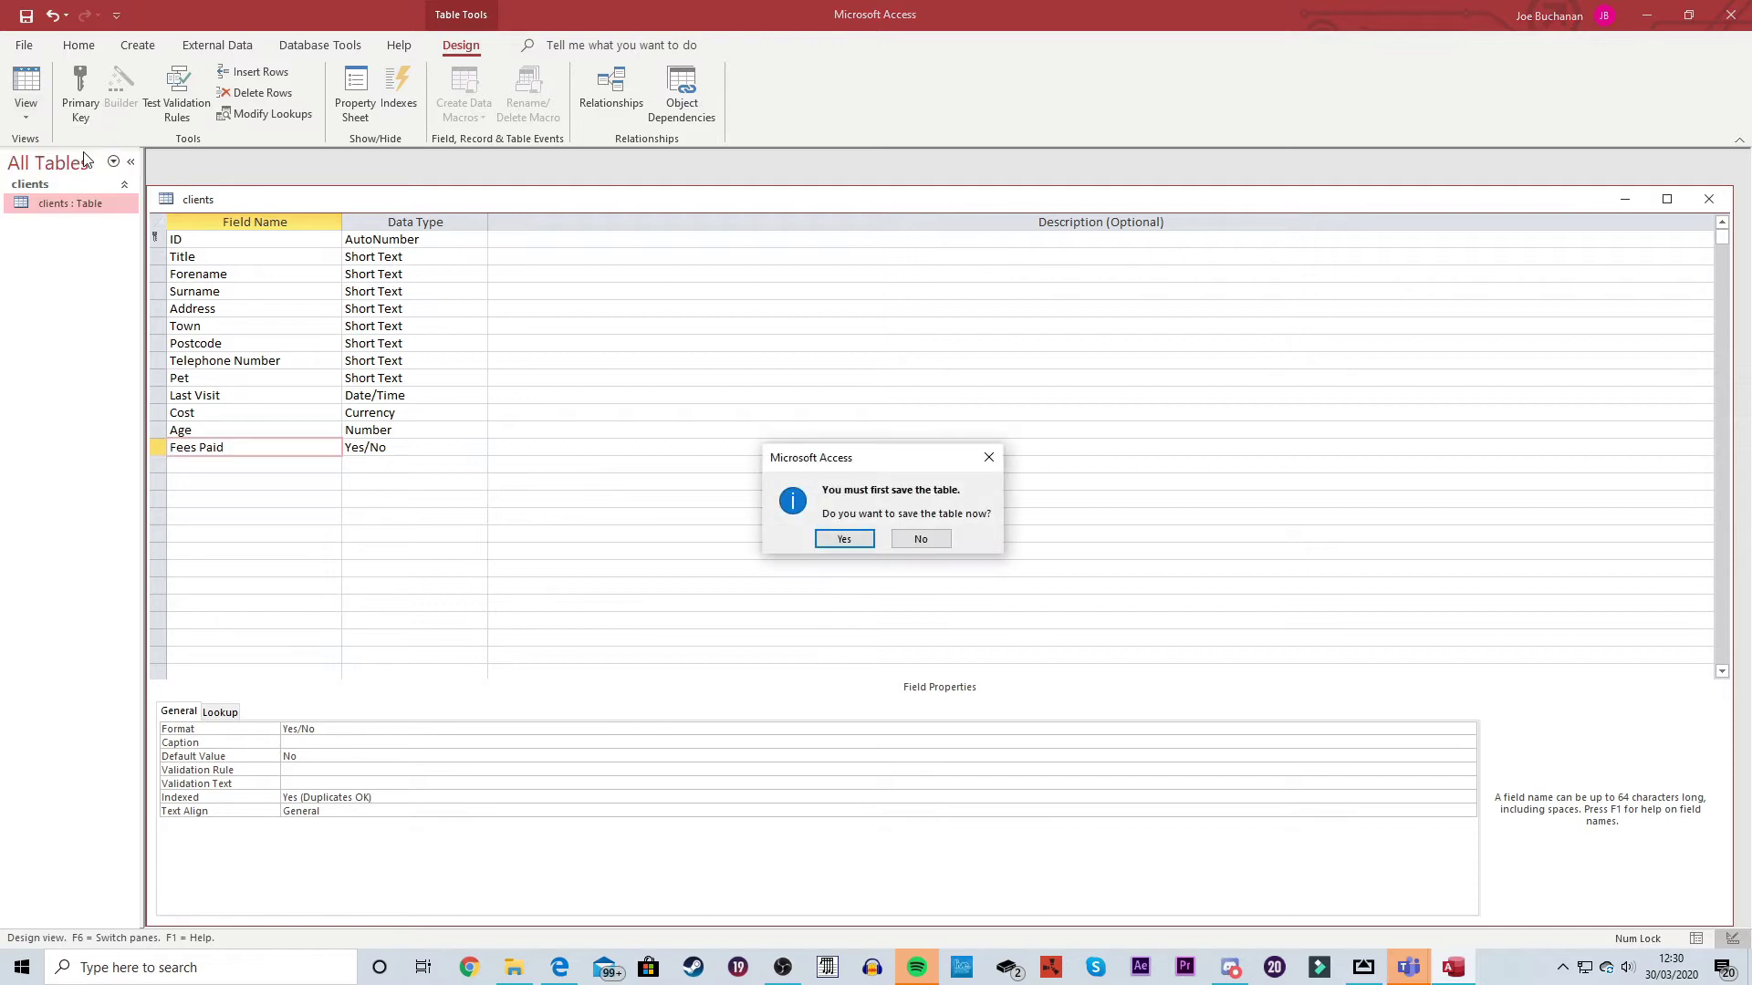
pyautogui.click(853, 544)
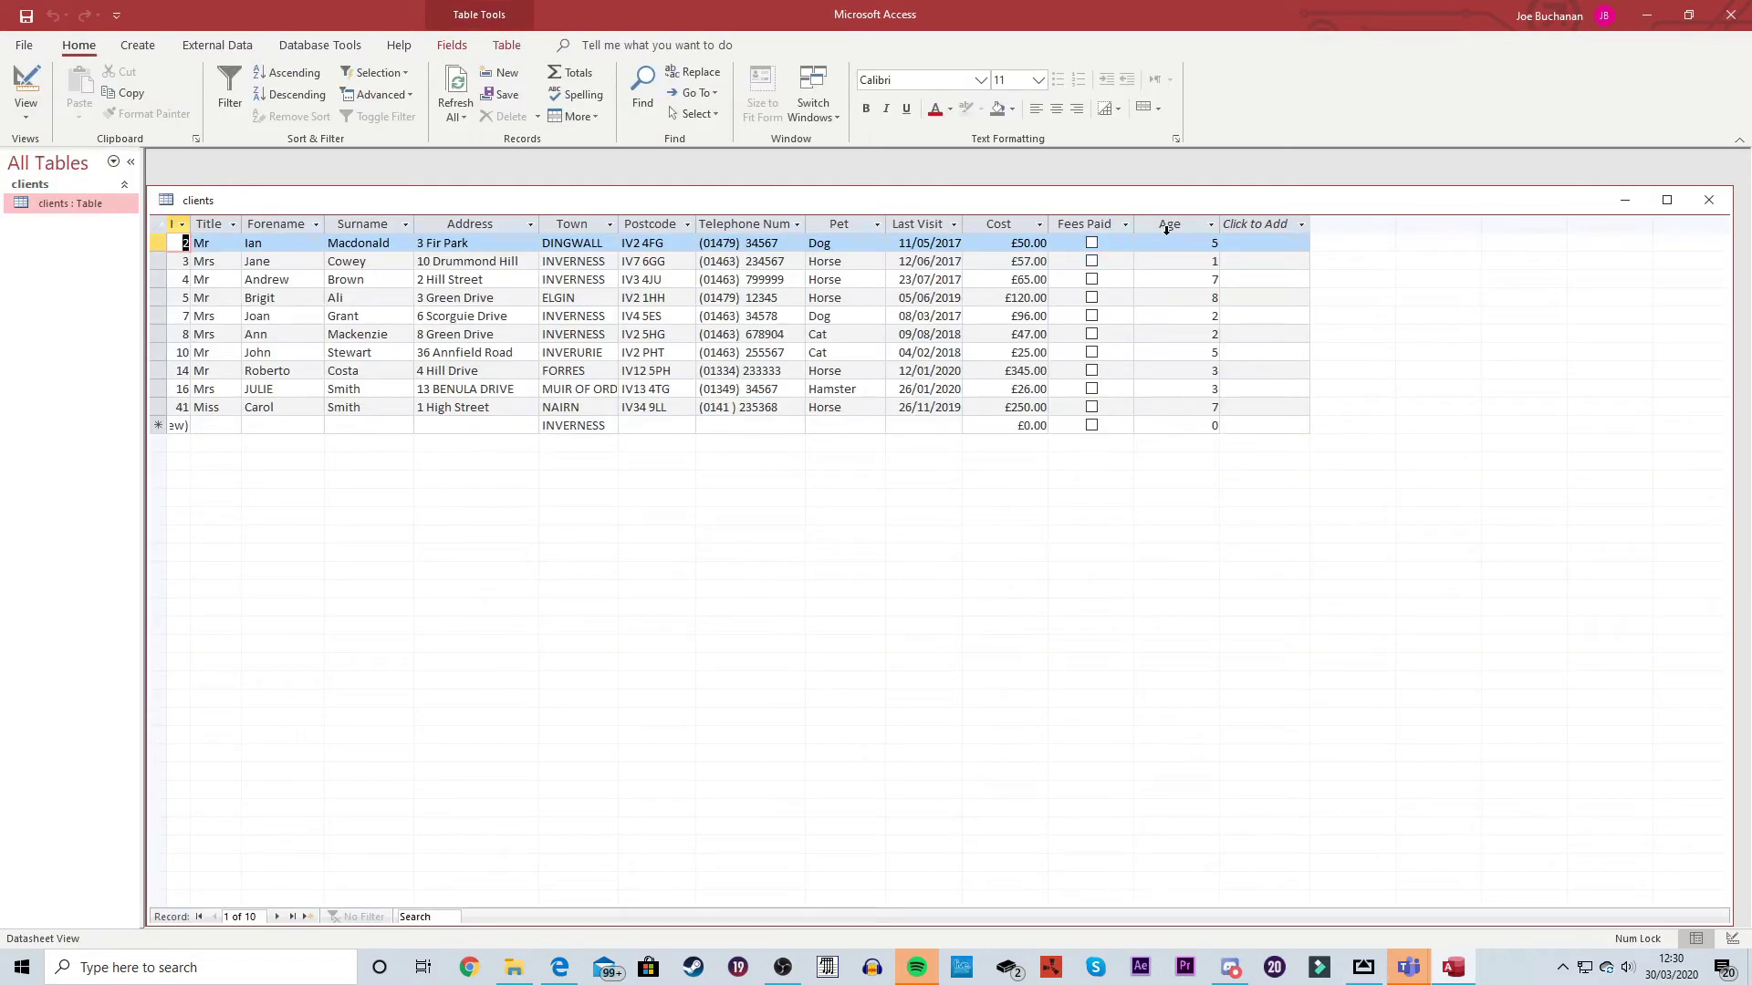
# Step: Mark Fees Paid for the first three records and for the fifth through ninth records
pyautogui.click(1092, 243)
pyautogui.click(1092, 261)
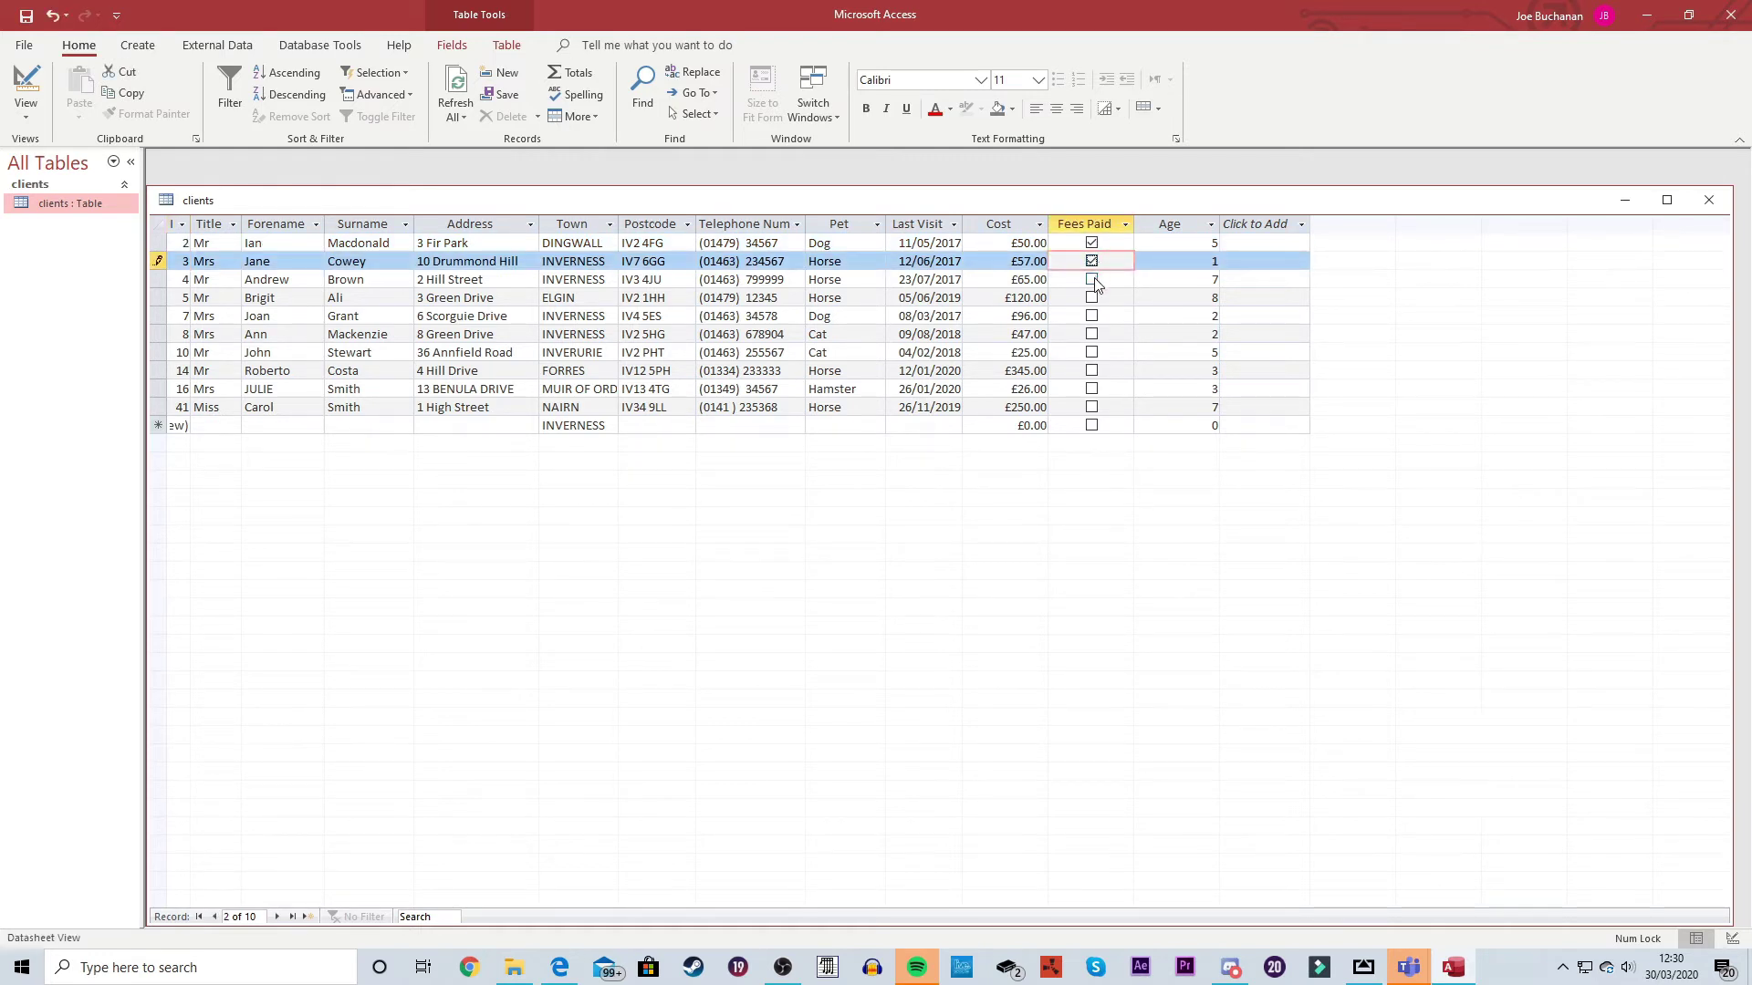
pyautogui.click(1092, 279)
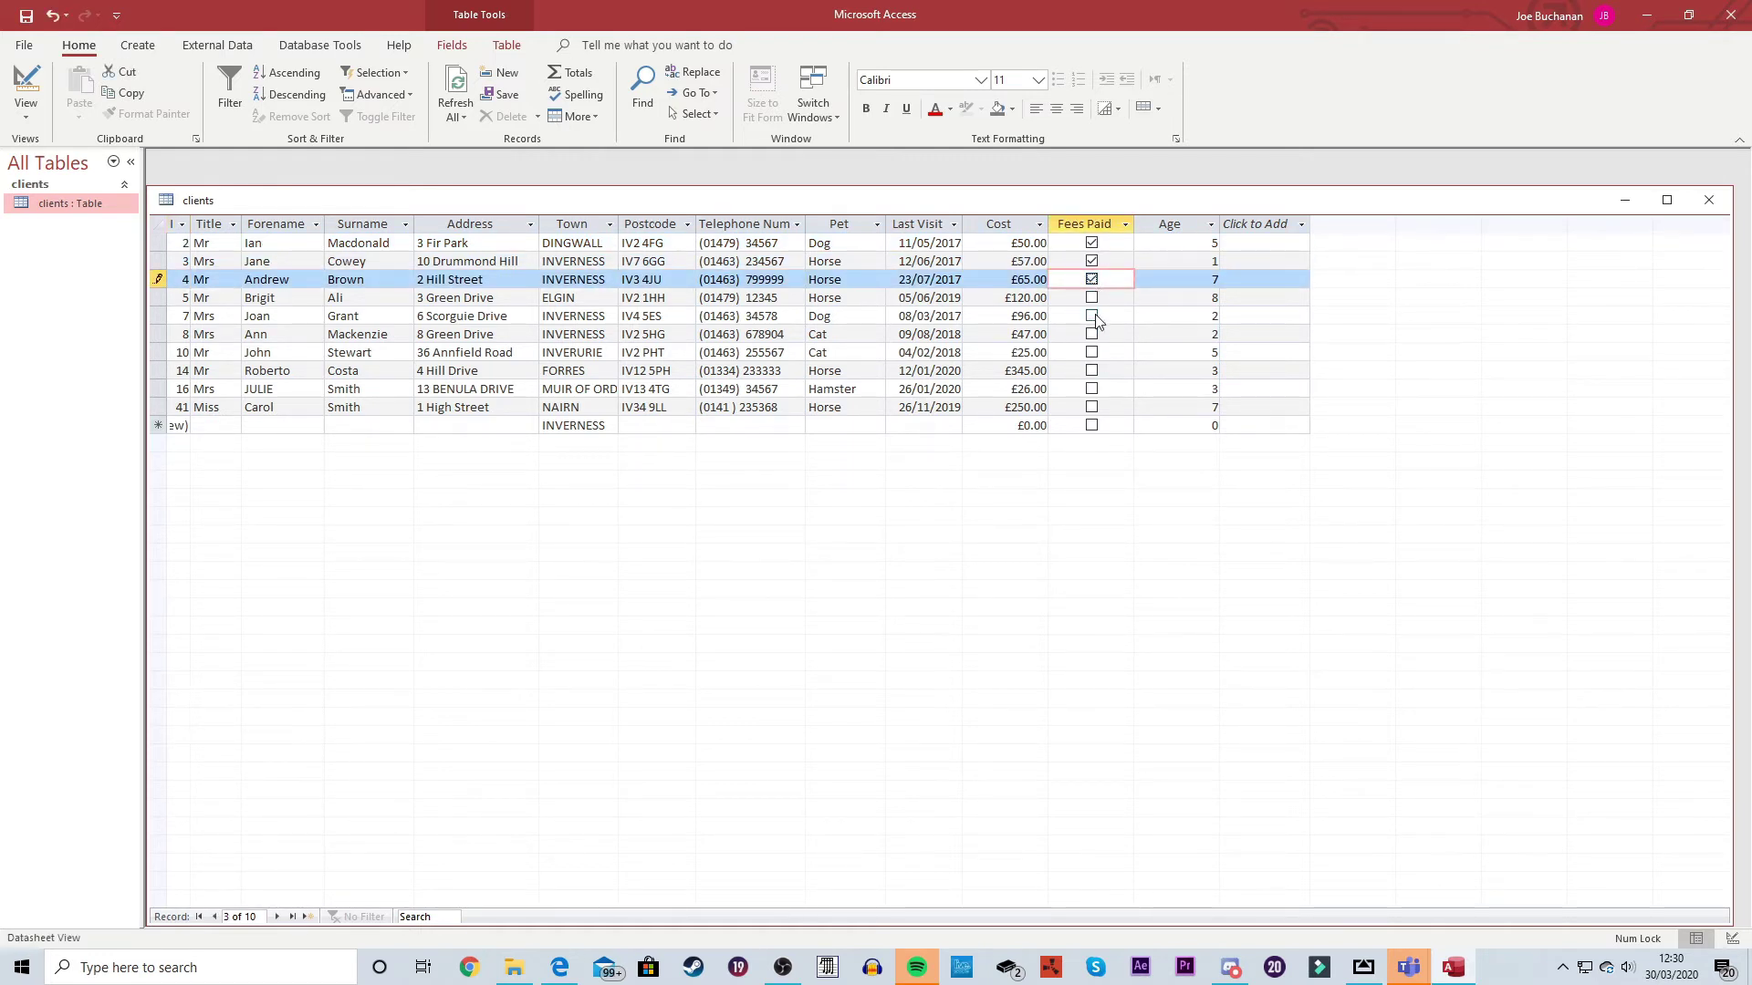
pyautogui.click(1093, 316)
pyautogui.click(1092, 334)
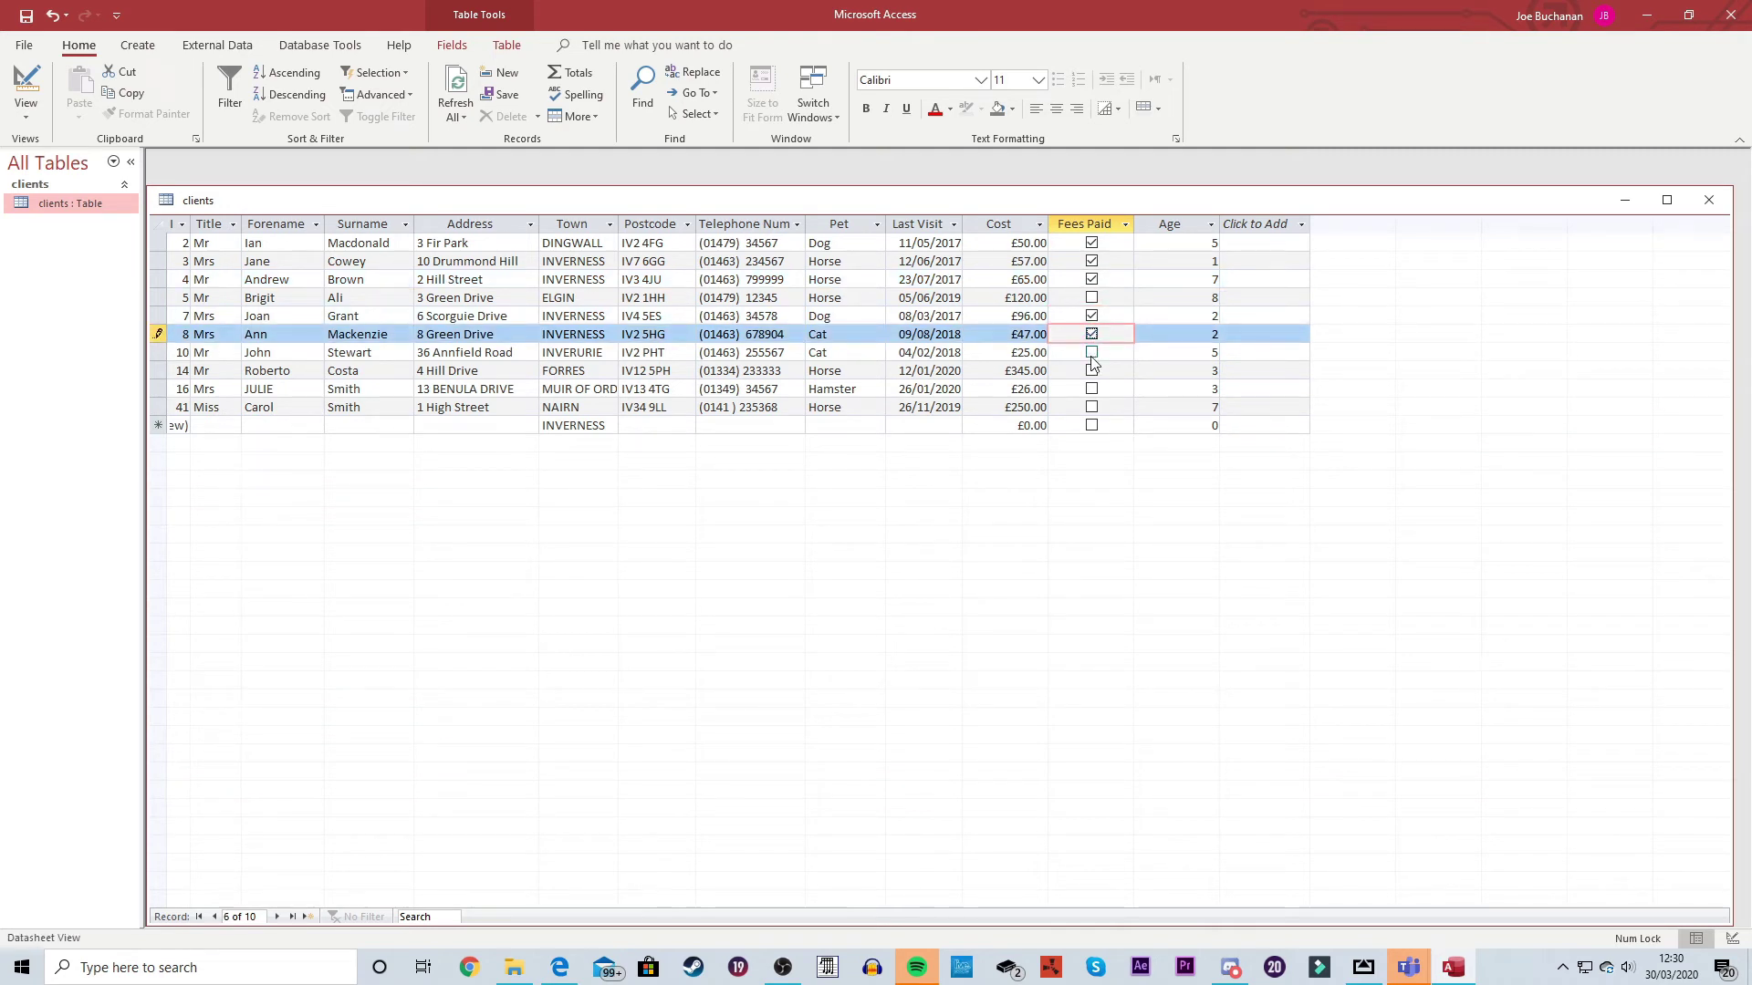
pyautogui.click(1092, 352)
pyautogui.click(1092, 370)
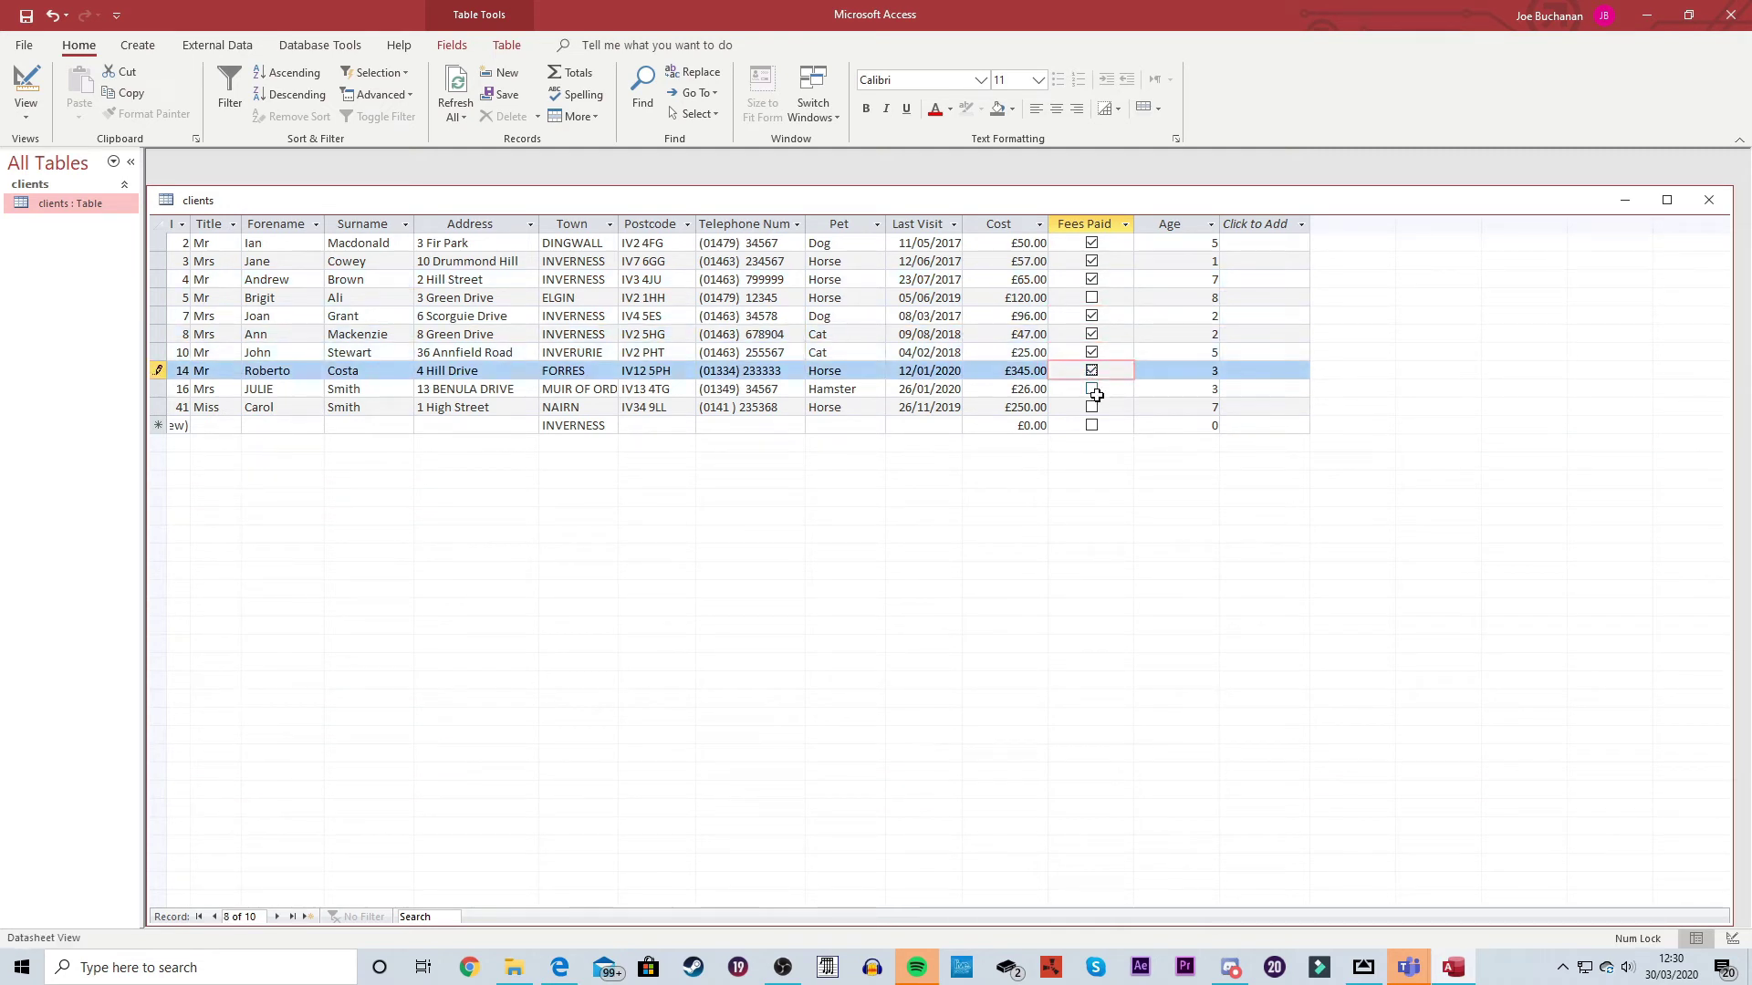
pyautogui.click(1094, 392)
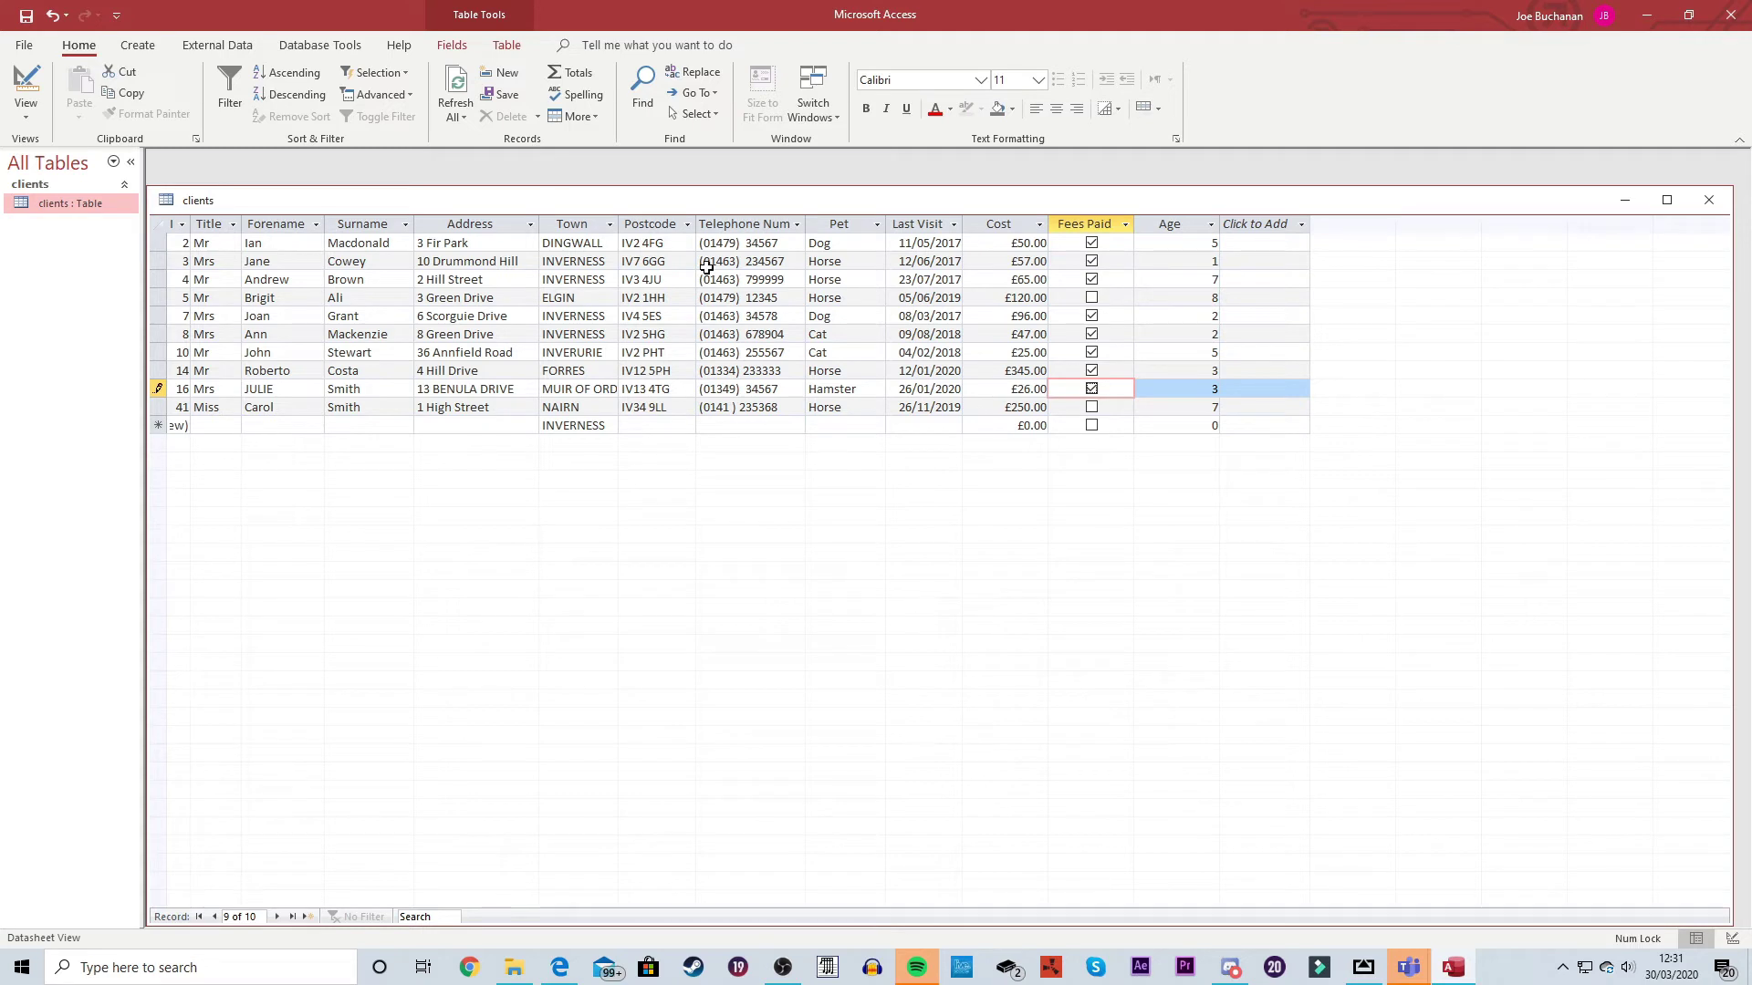
# Step: Sort the client records by Town in ascending order and re-sort them in descending order
pyautogui.click(574, 223)
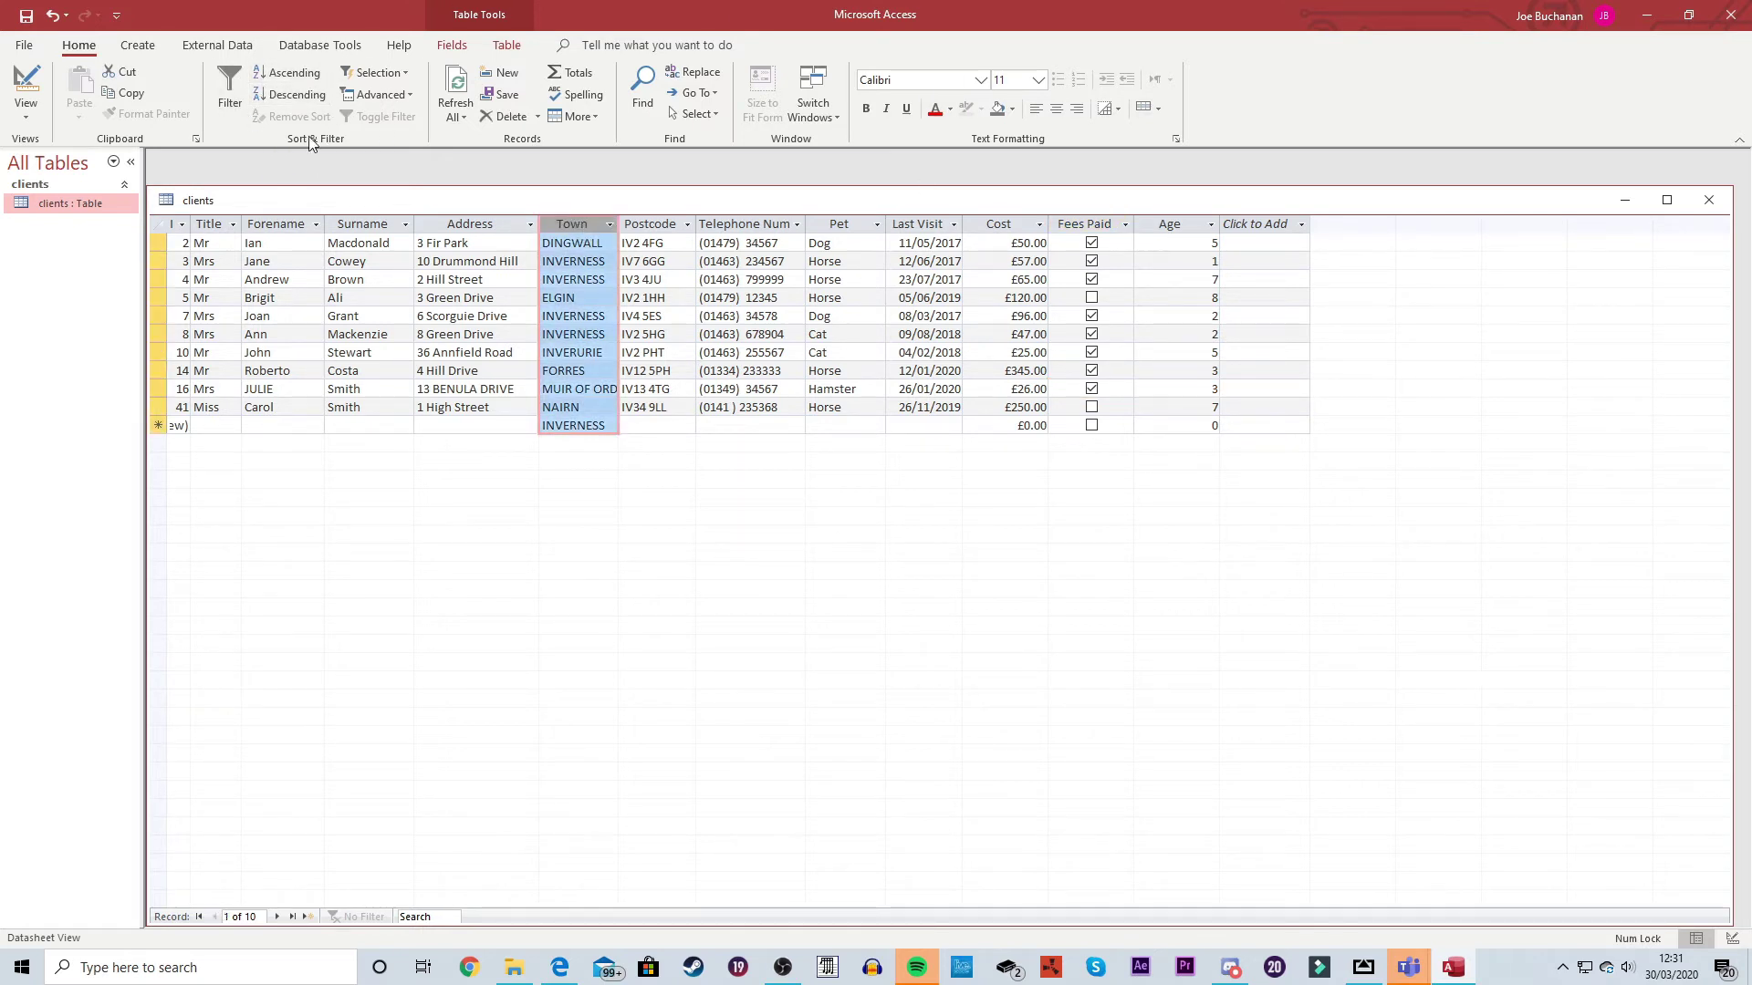
pyautogui.click(289, 73)
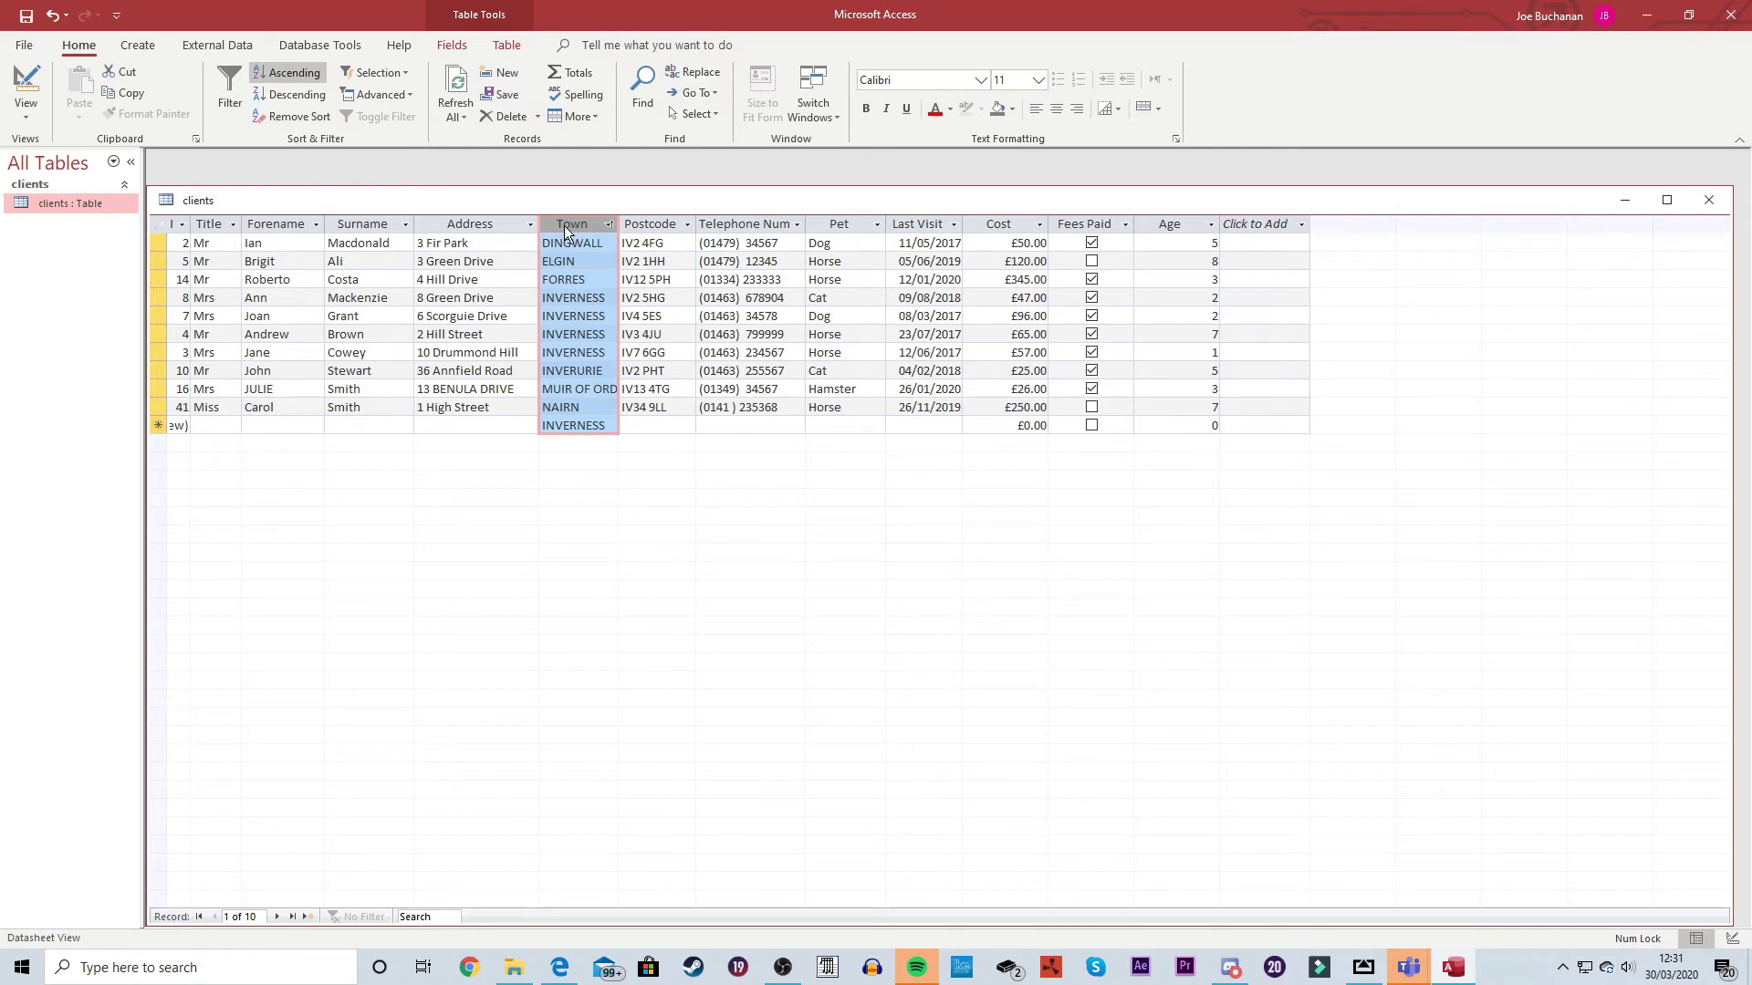
pyautogui.click(303, 101)
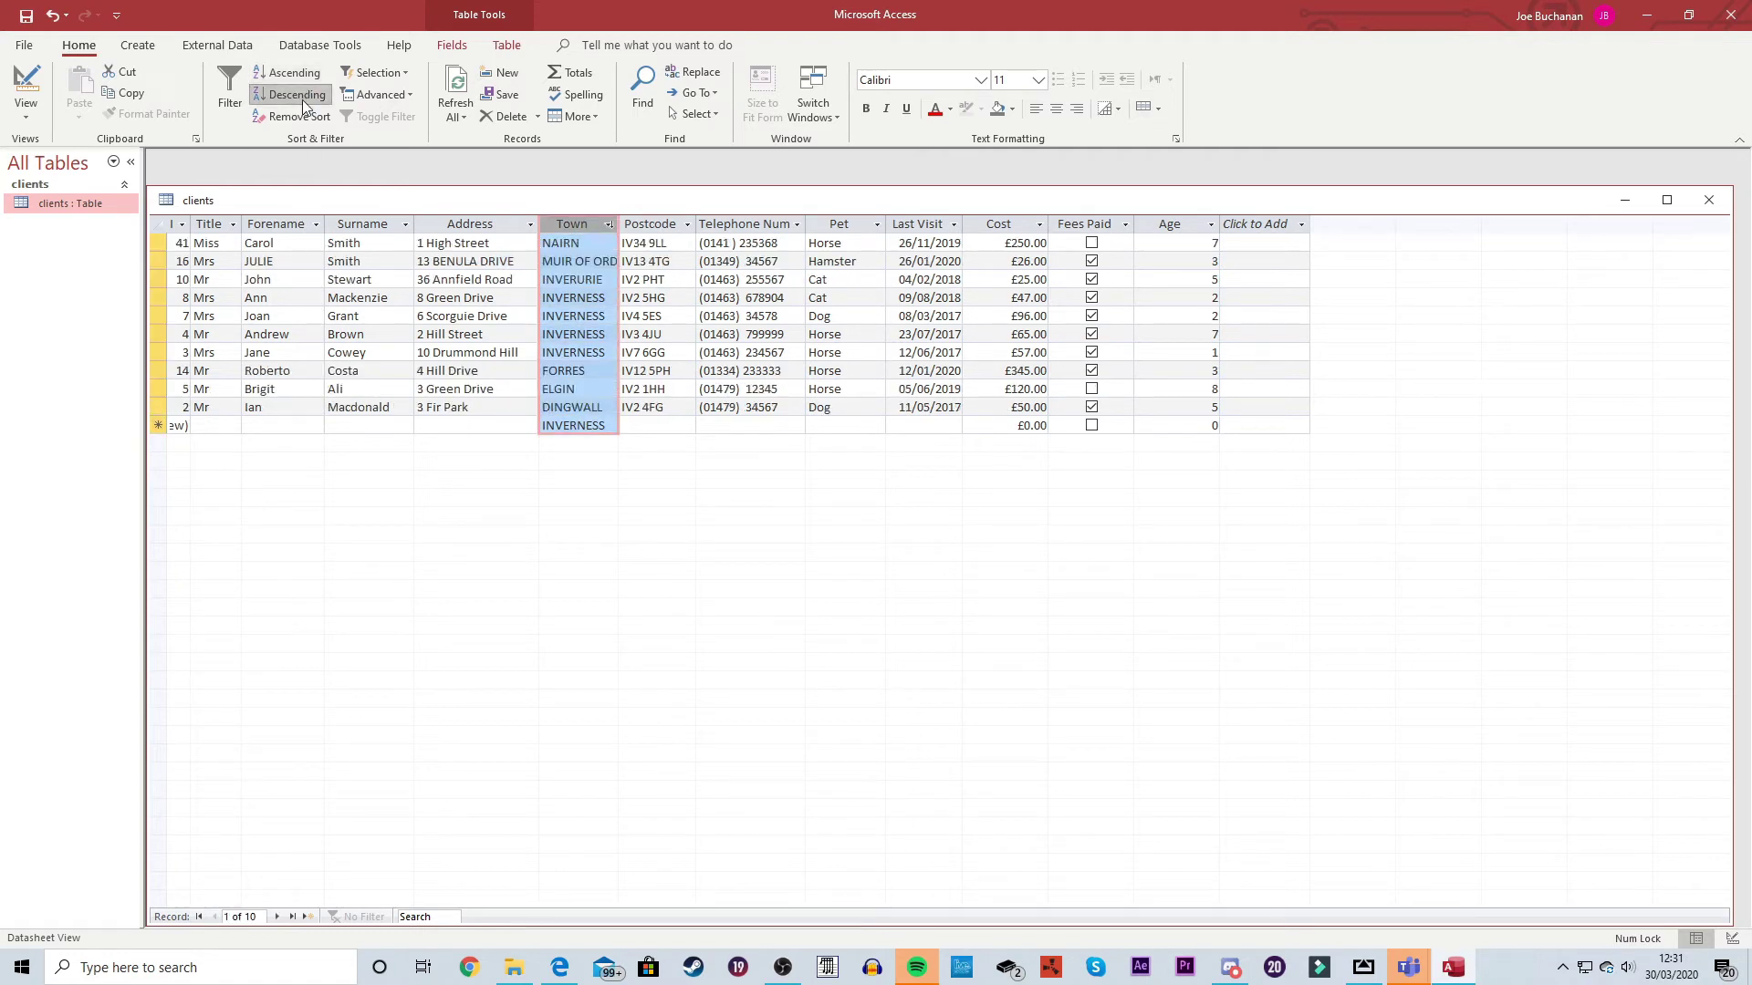
# Step: Sort the records by Town in ascending order, then open an advanced sort and remove its existing Town column
pyautogui.click(297, 75)
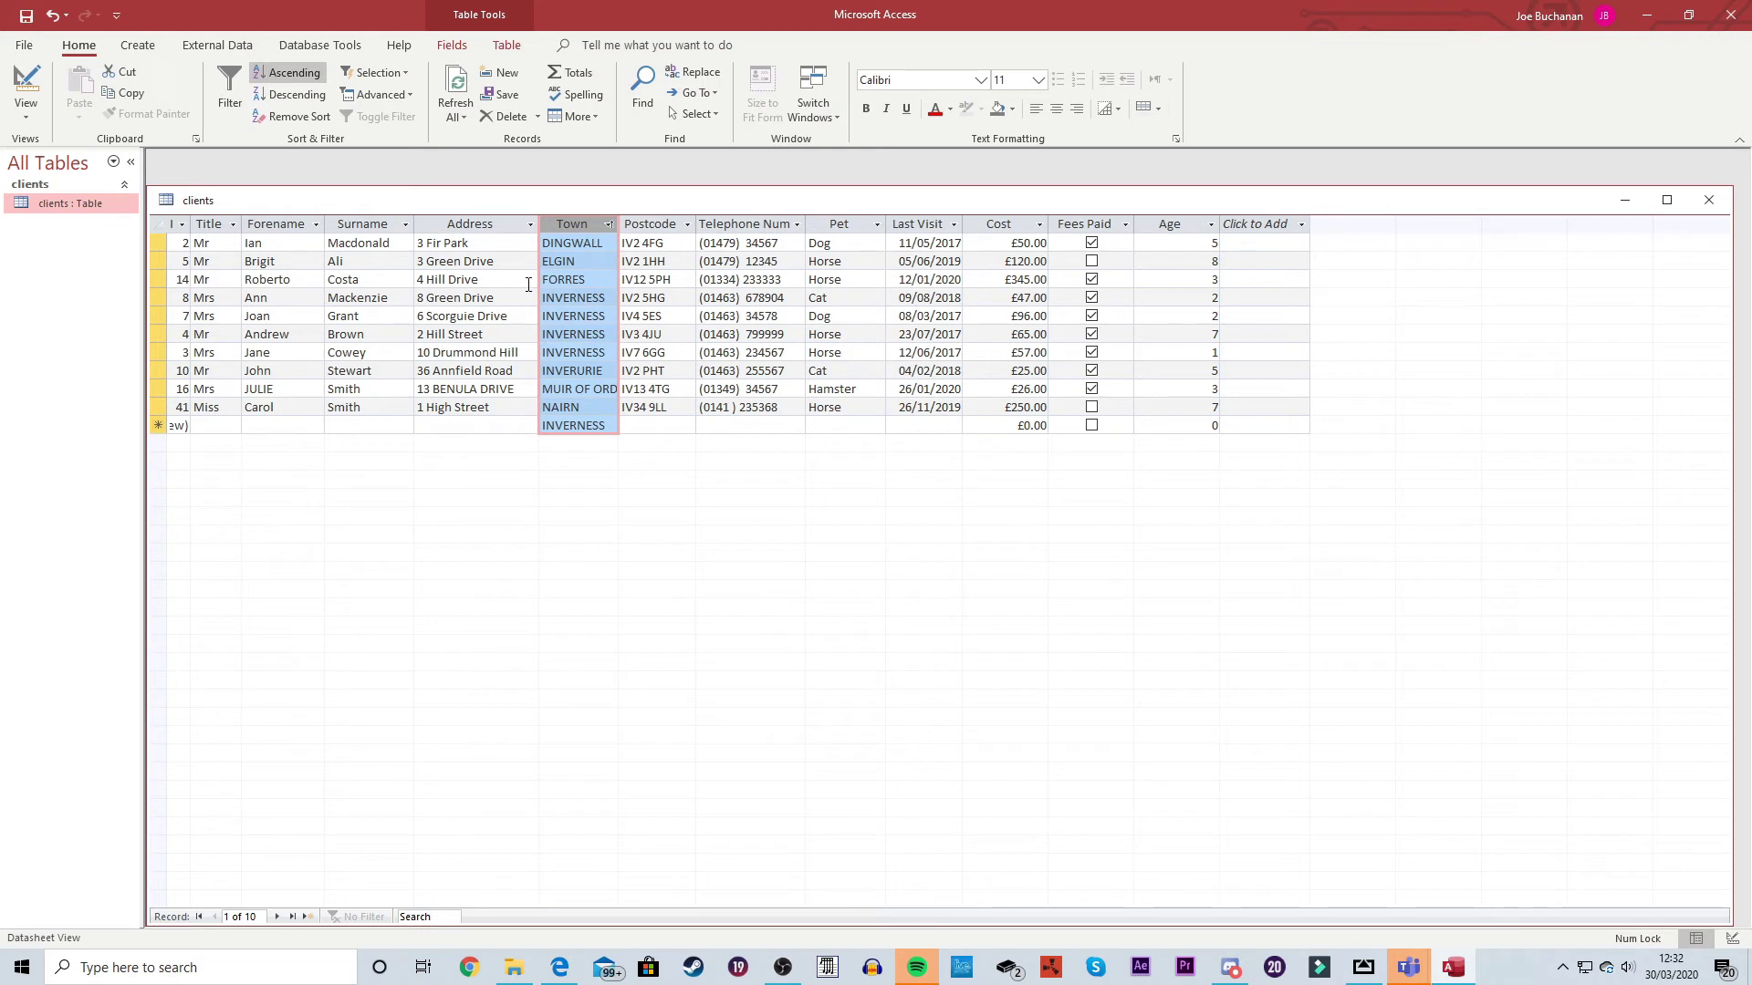
pyautogui.click(407, 93)
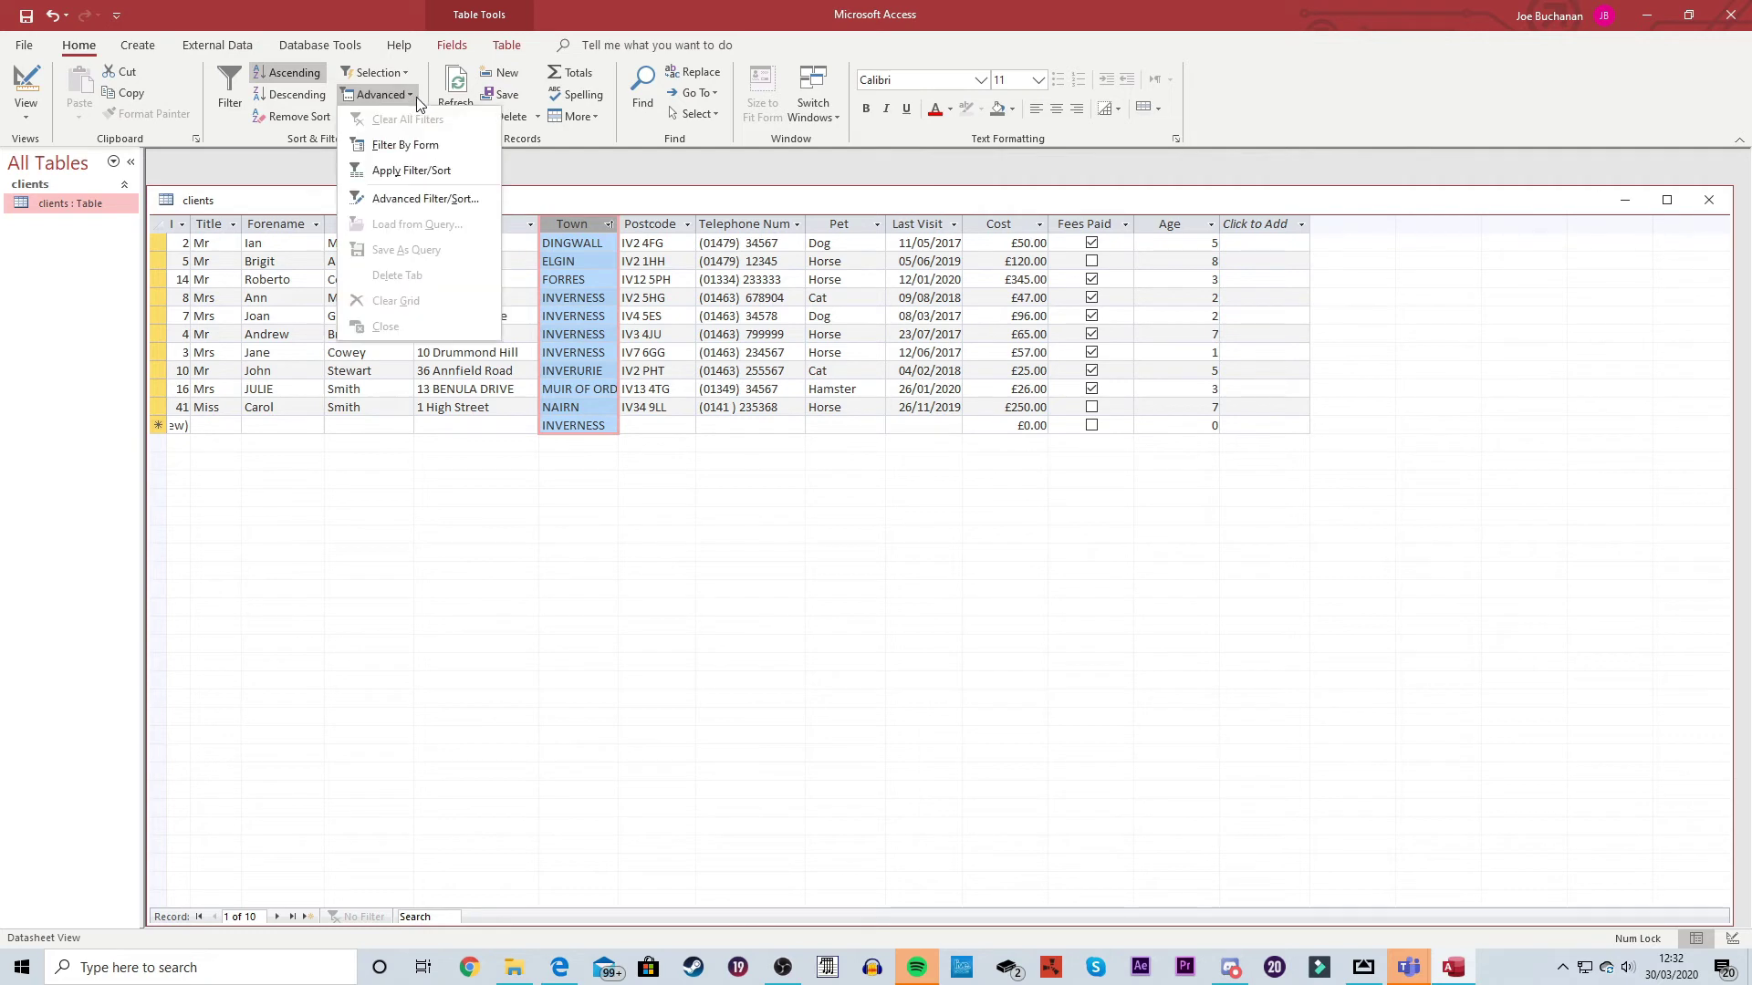
pyautogui.click(413, 199)
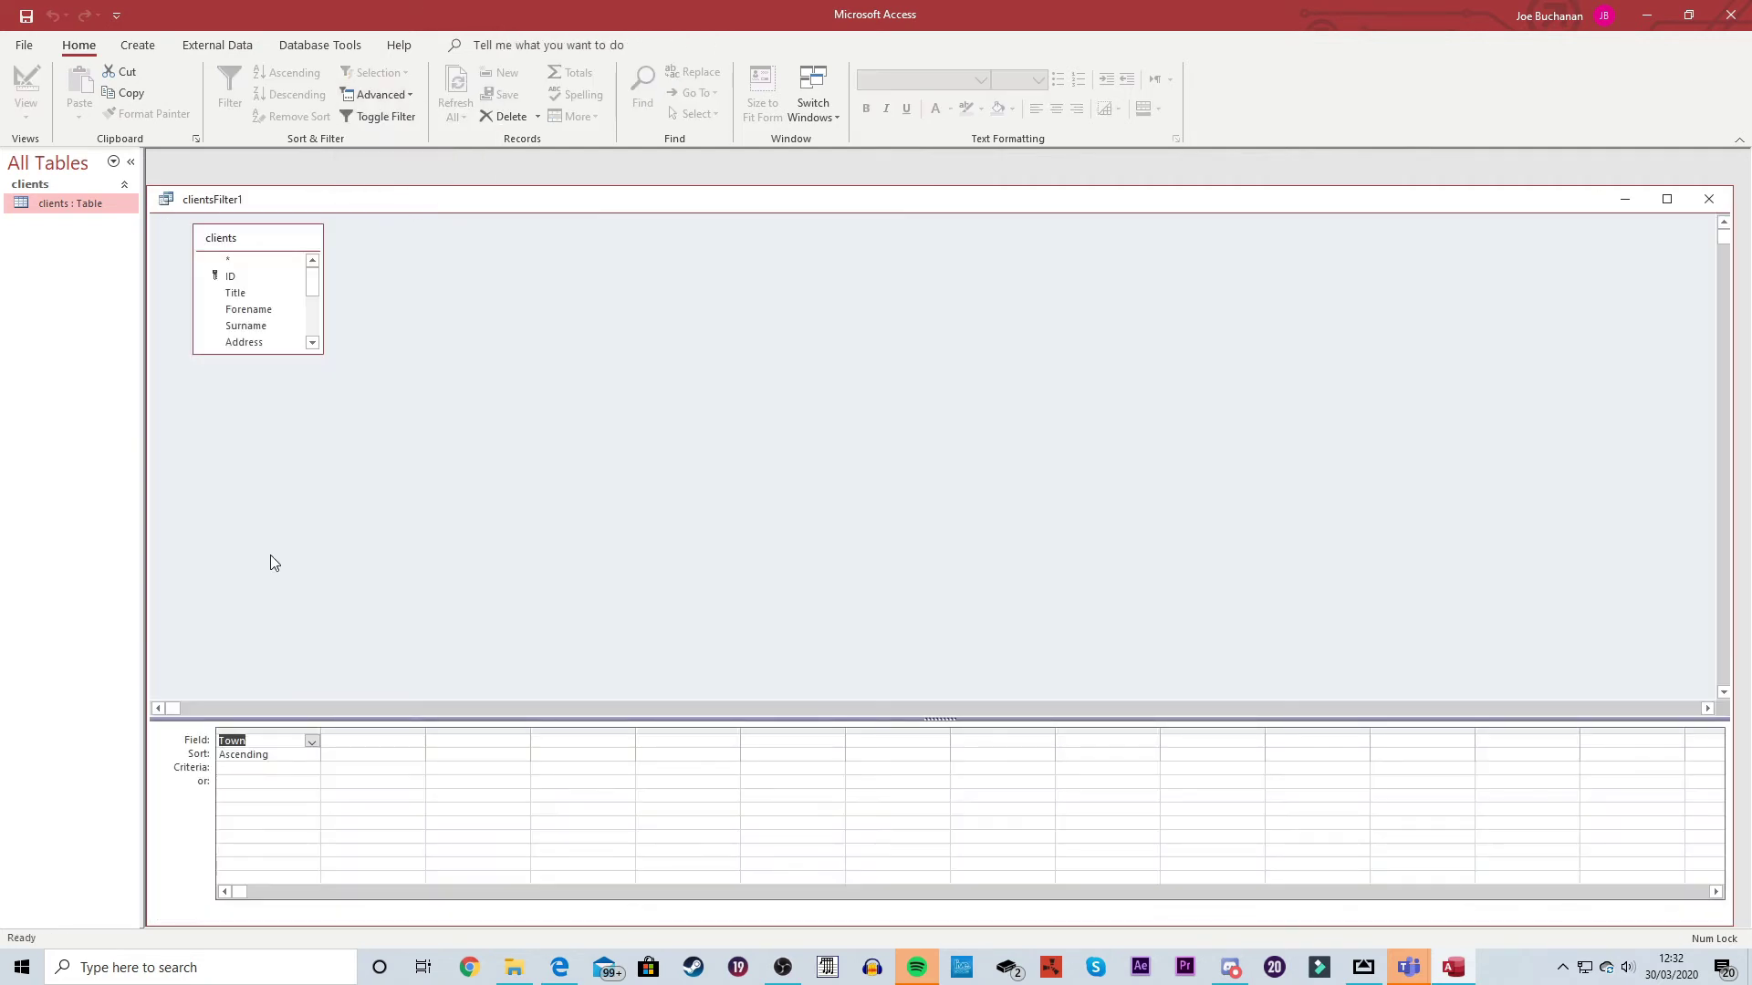
pyautogui.click(268, 732)
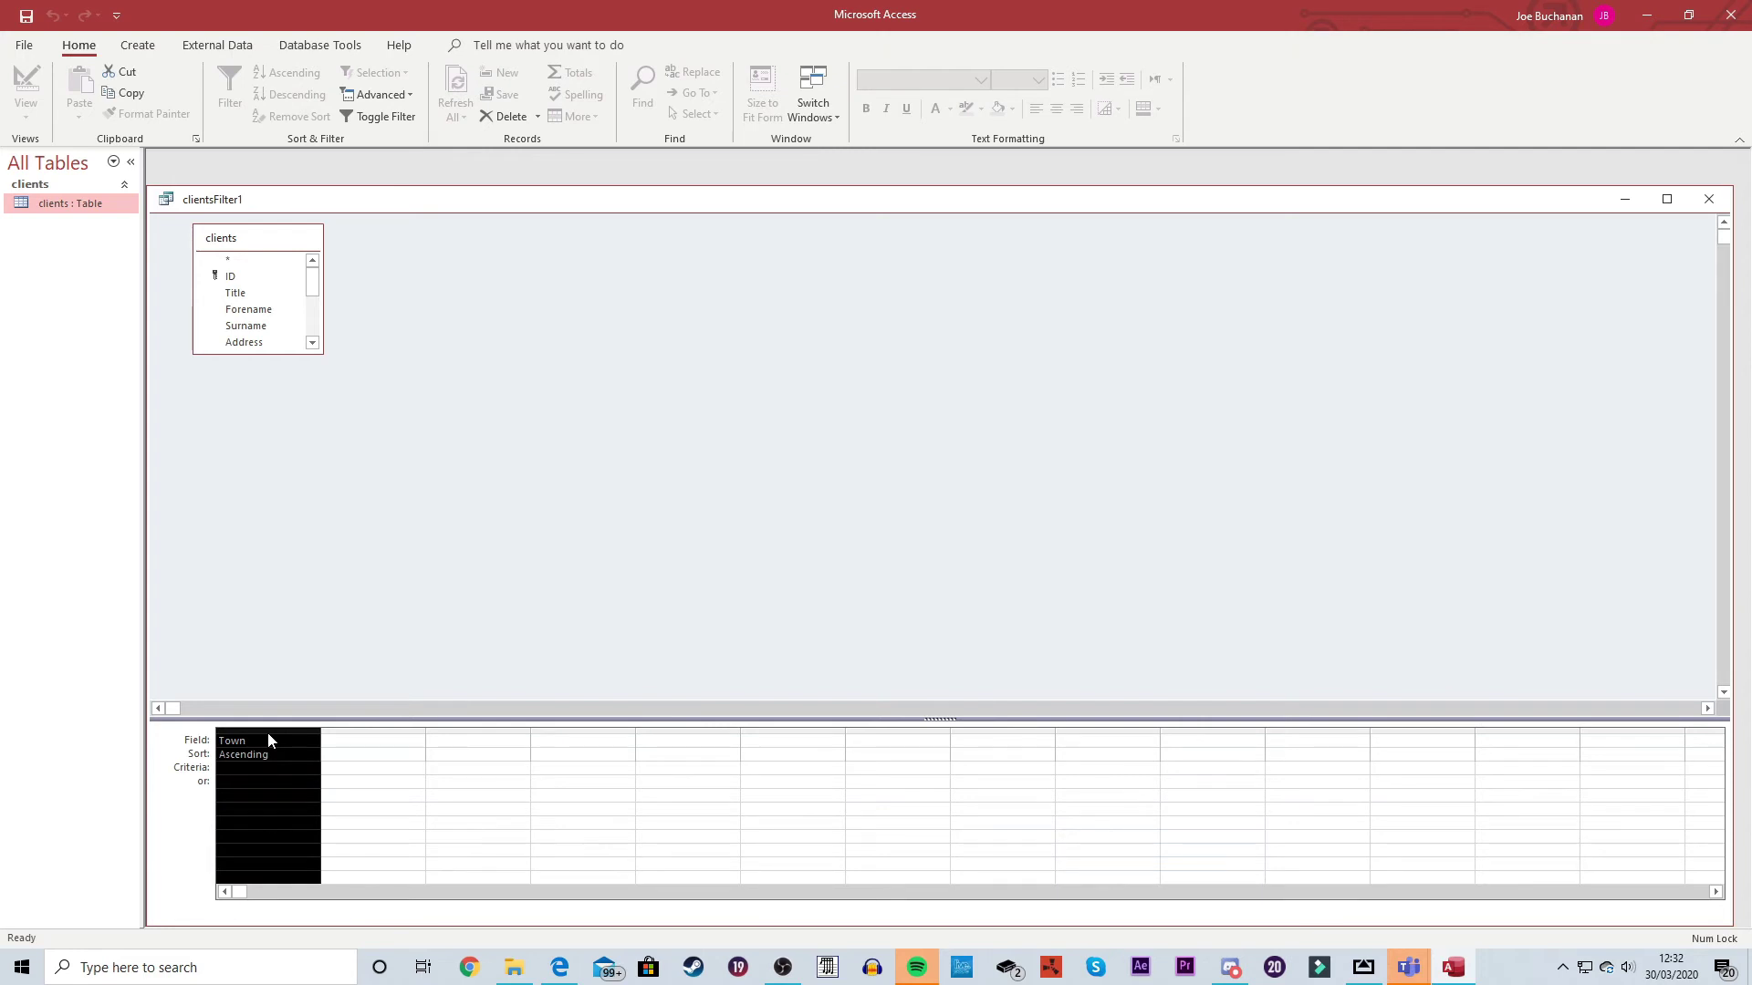
pyautogui.press('Delete')
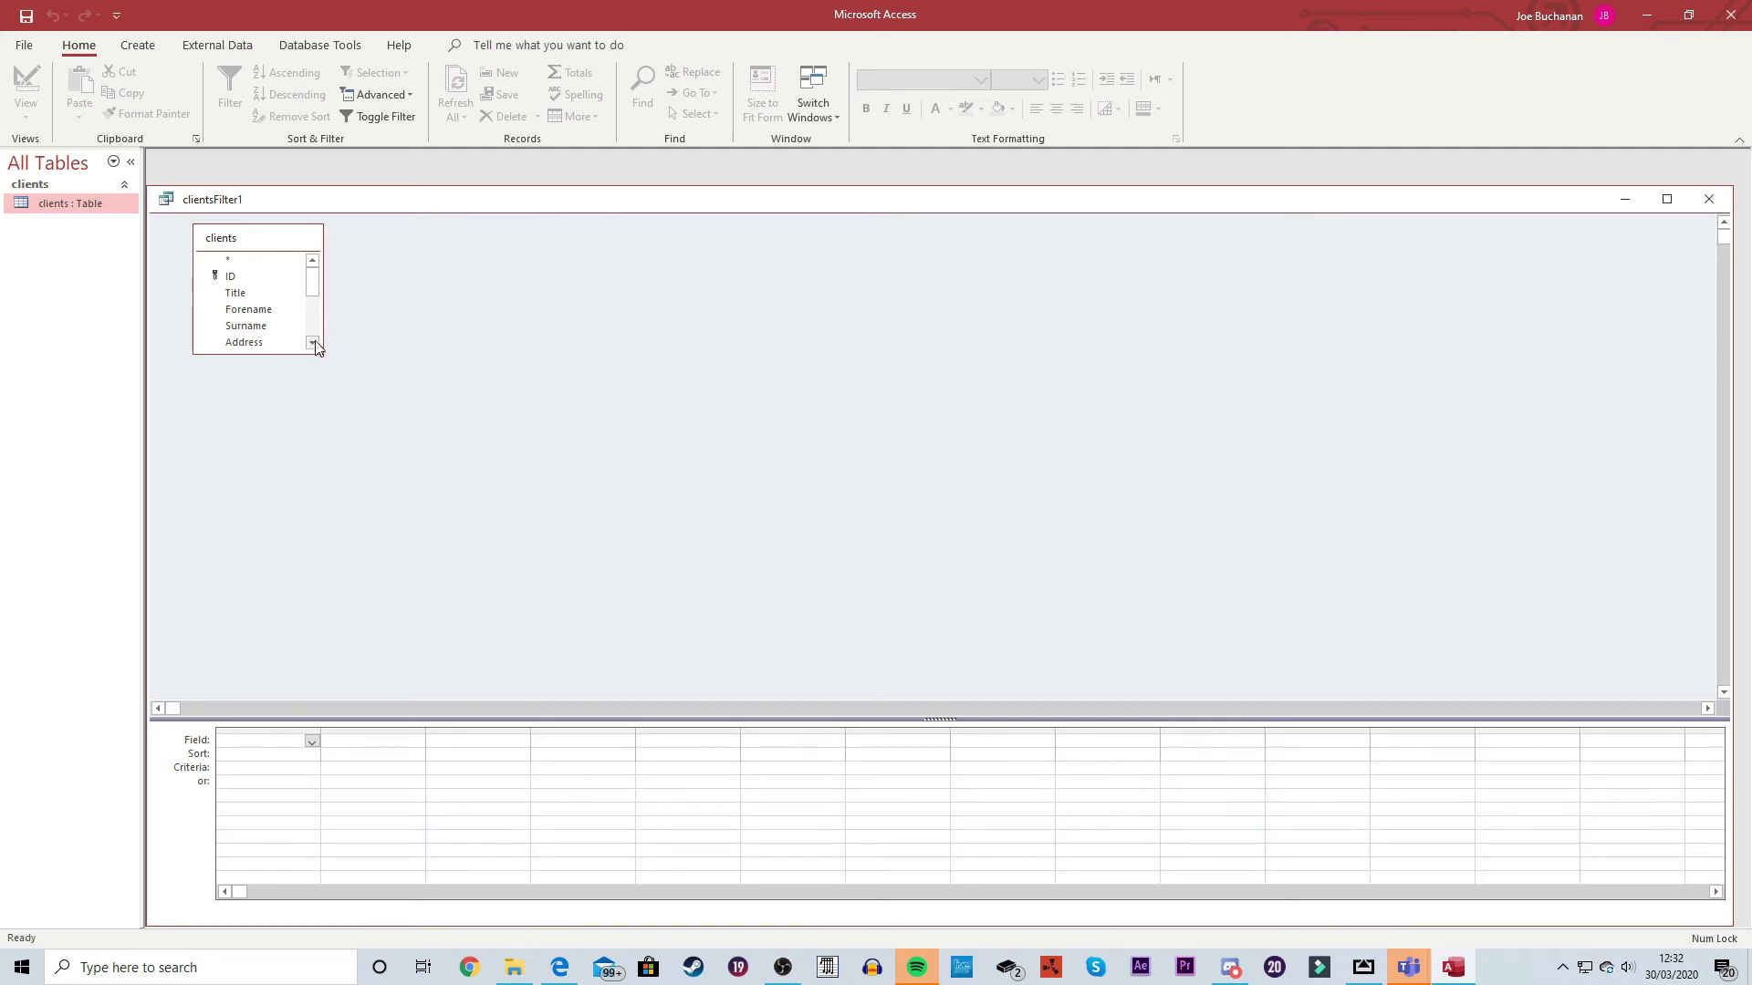
# Step: Add the Town field followed by the Surname field to the advanced sort grid
pyautogui.scroll(-1, 312, 344)
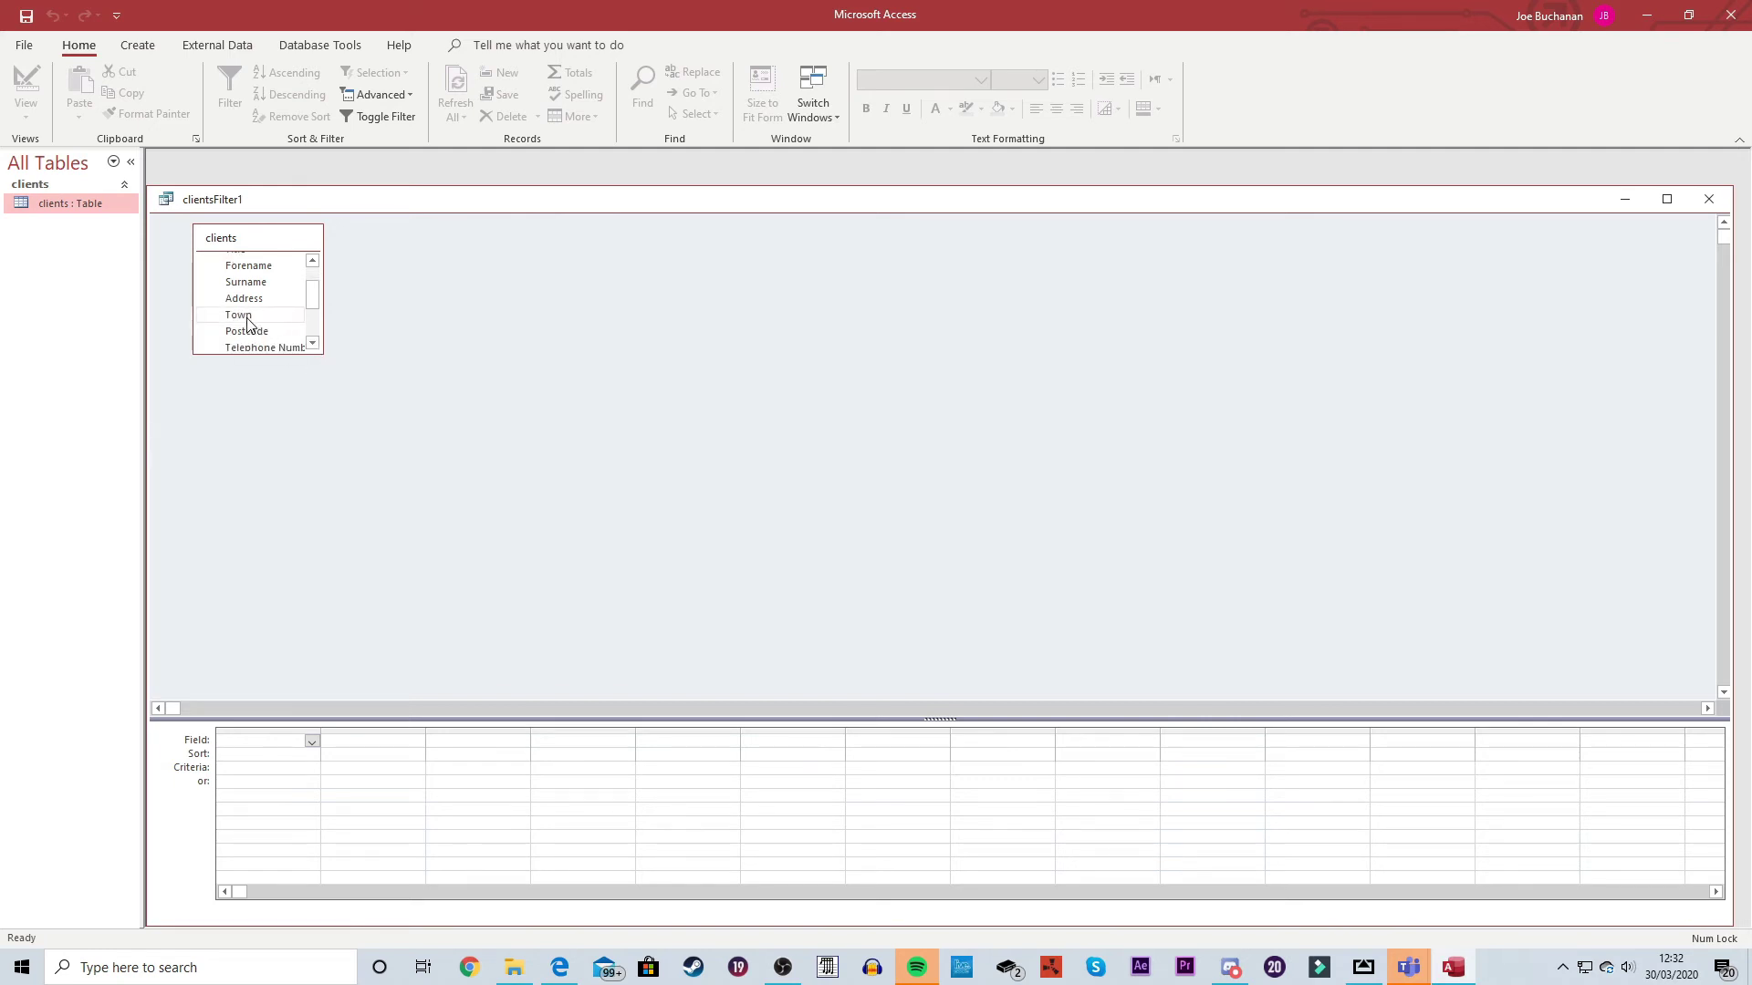
pyautogui.doubleClick(239, 314)
pyautogui.doubleClick(249, 282)
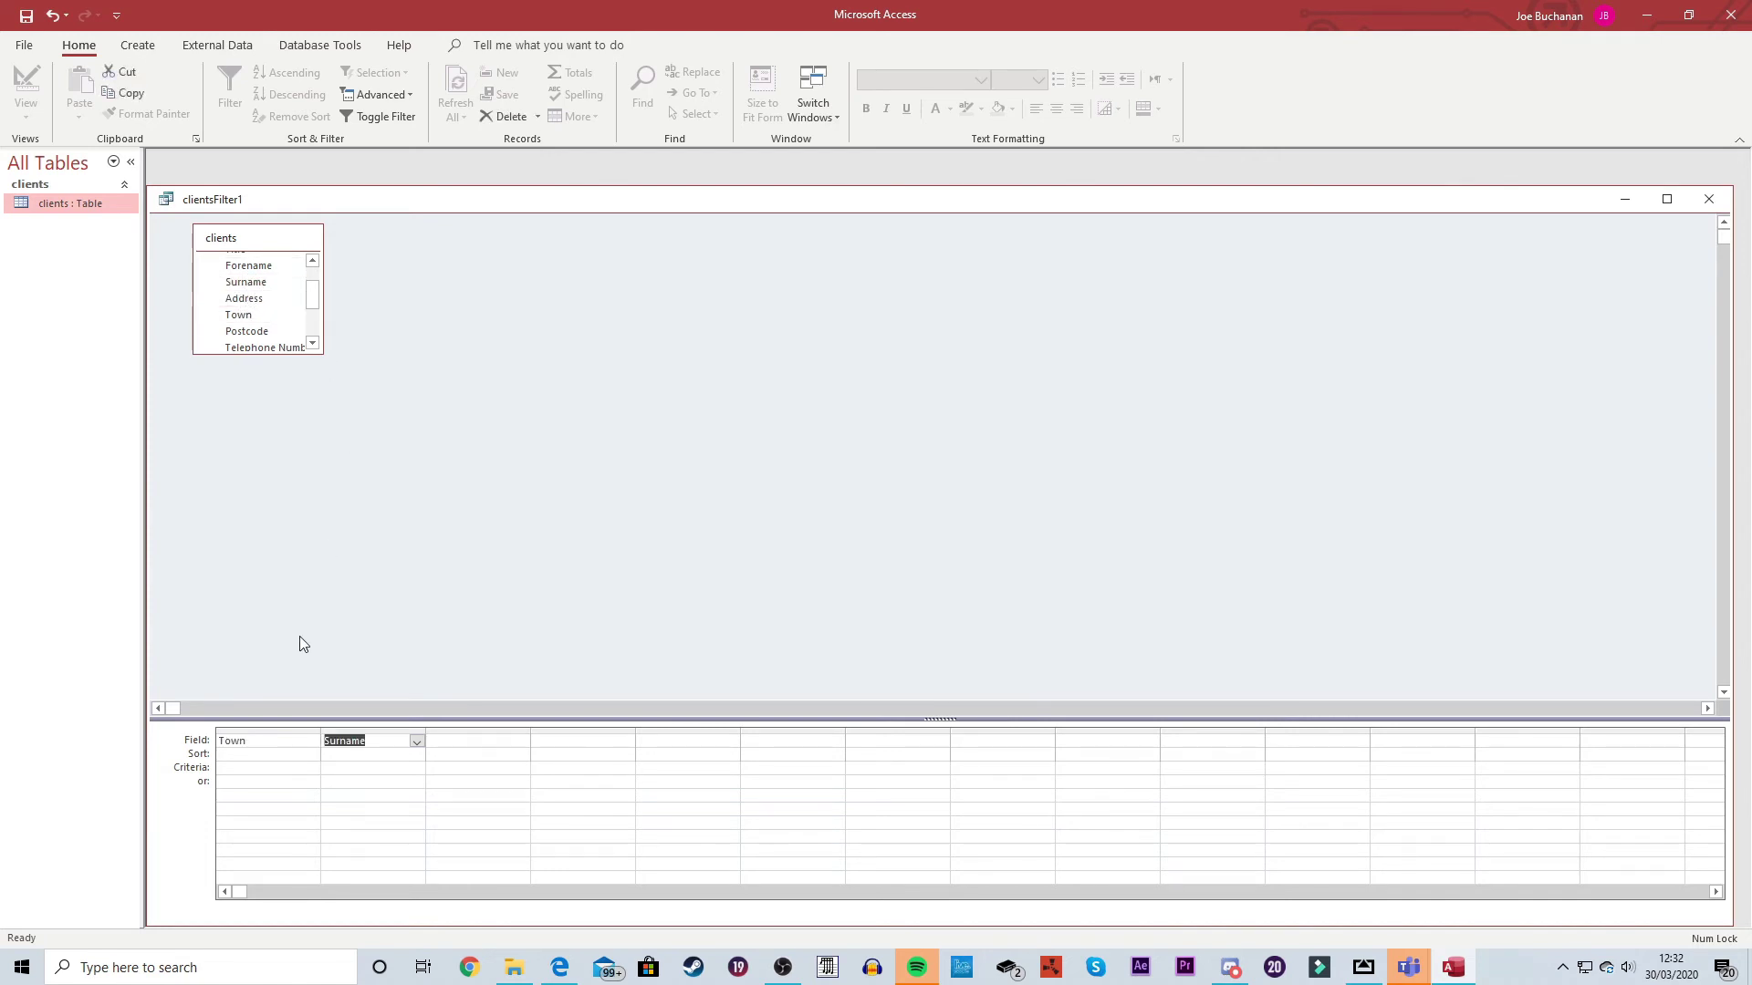
# Step: Set both Town and Surname to sort ascending and apply the advanced sort to the clients table
pyautogui.click(281, 755)
pyautogui.click(311, 754)
pyautogui.click(313, 768)
pyautogui.click(347, 755)
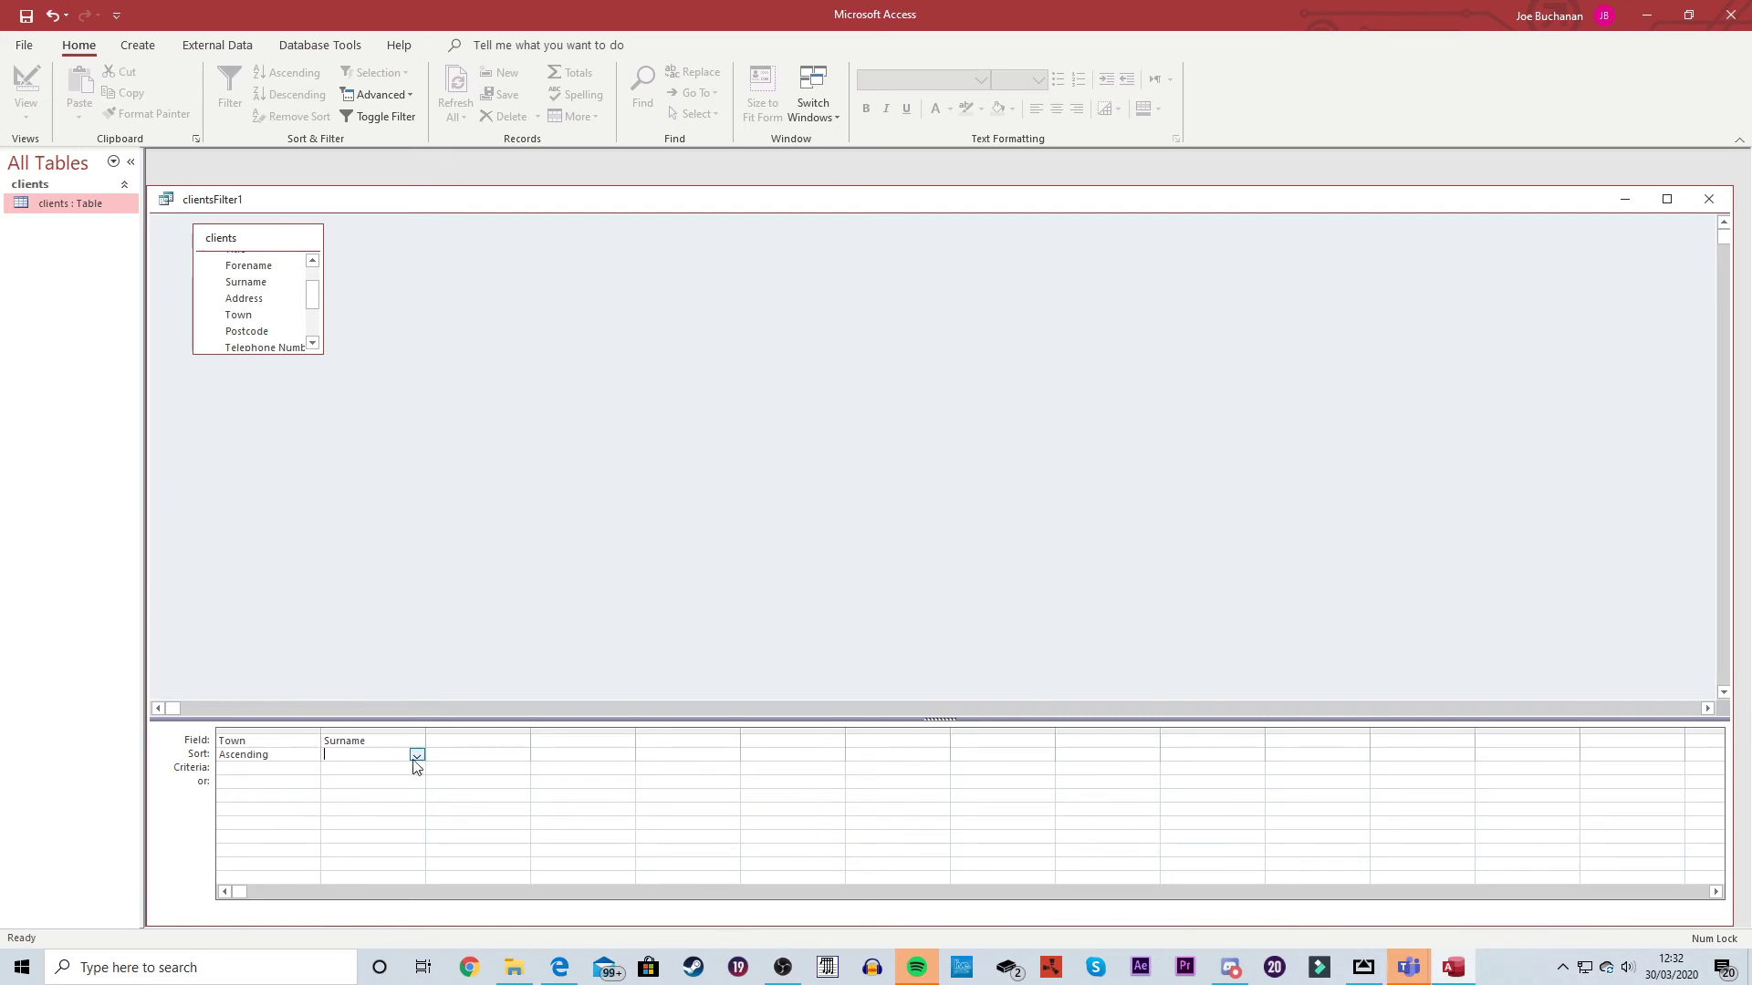
pyautogui.click(416, 755)
pyautogui.click(371, 771)
pyautogui.click(389, 116)
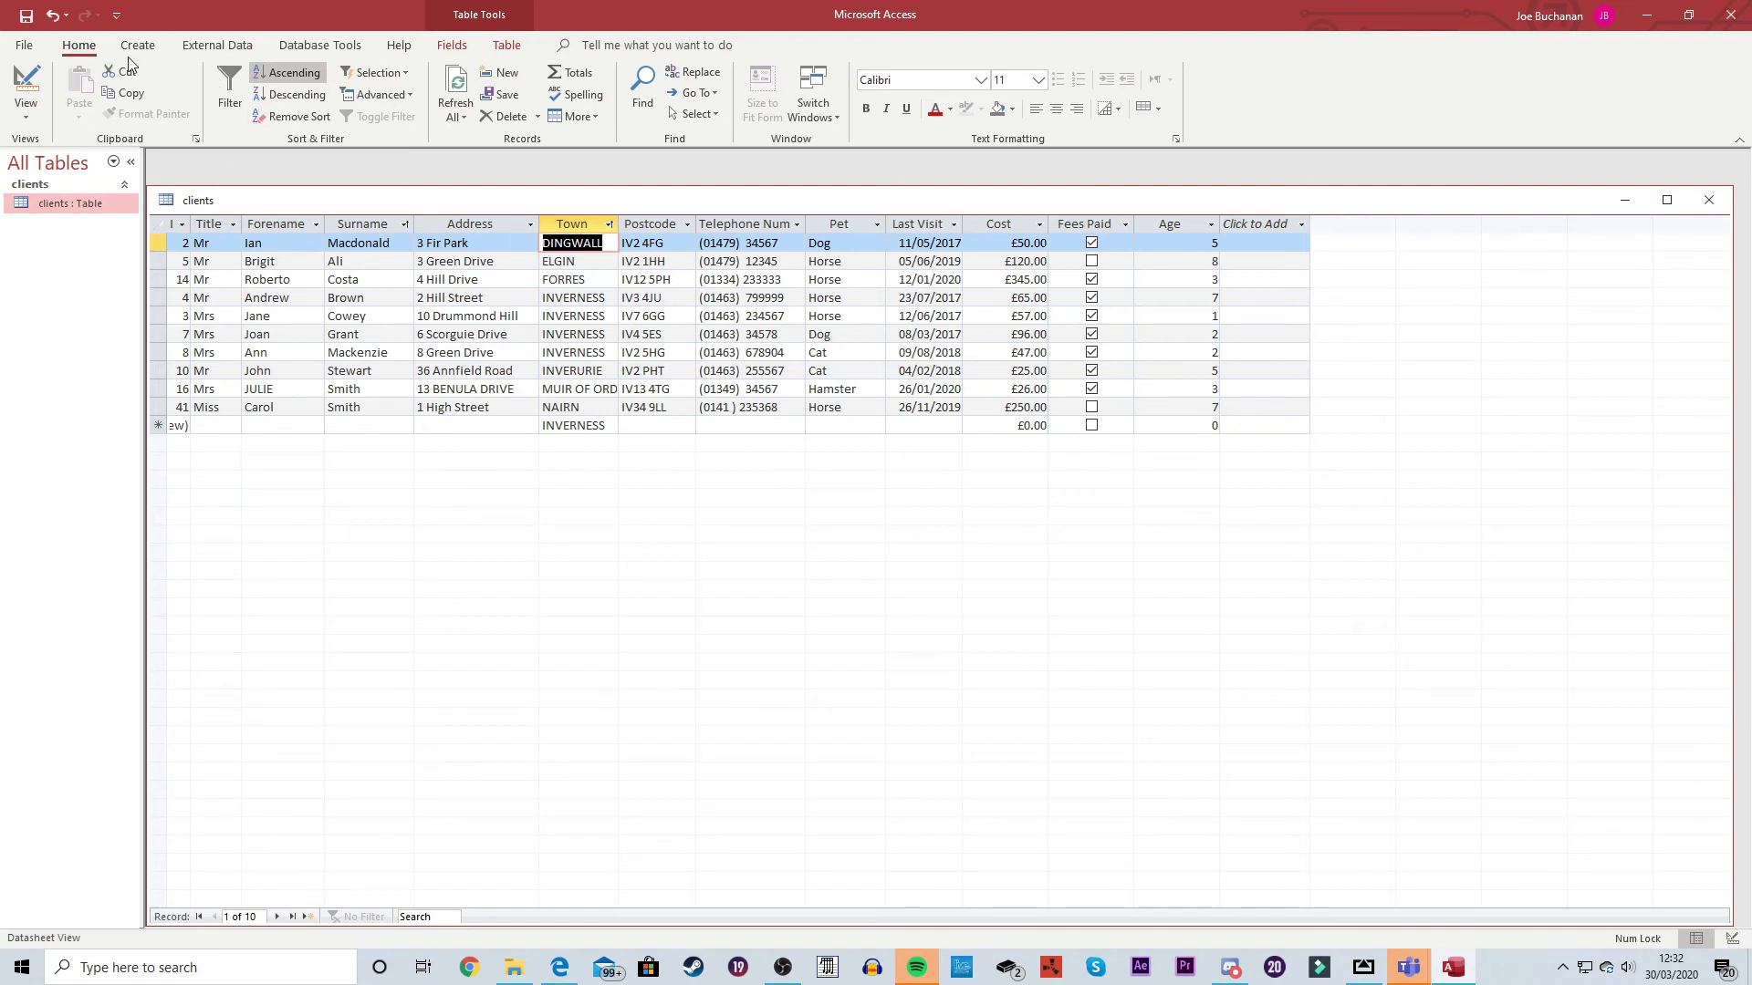
# Step: Open a print preview of the sorted clients table and set the page orientation to landscape
pyautogui.click(31, 118)
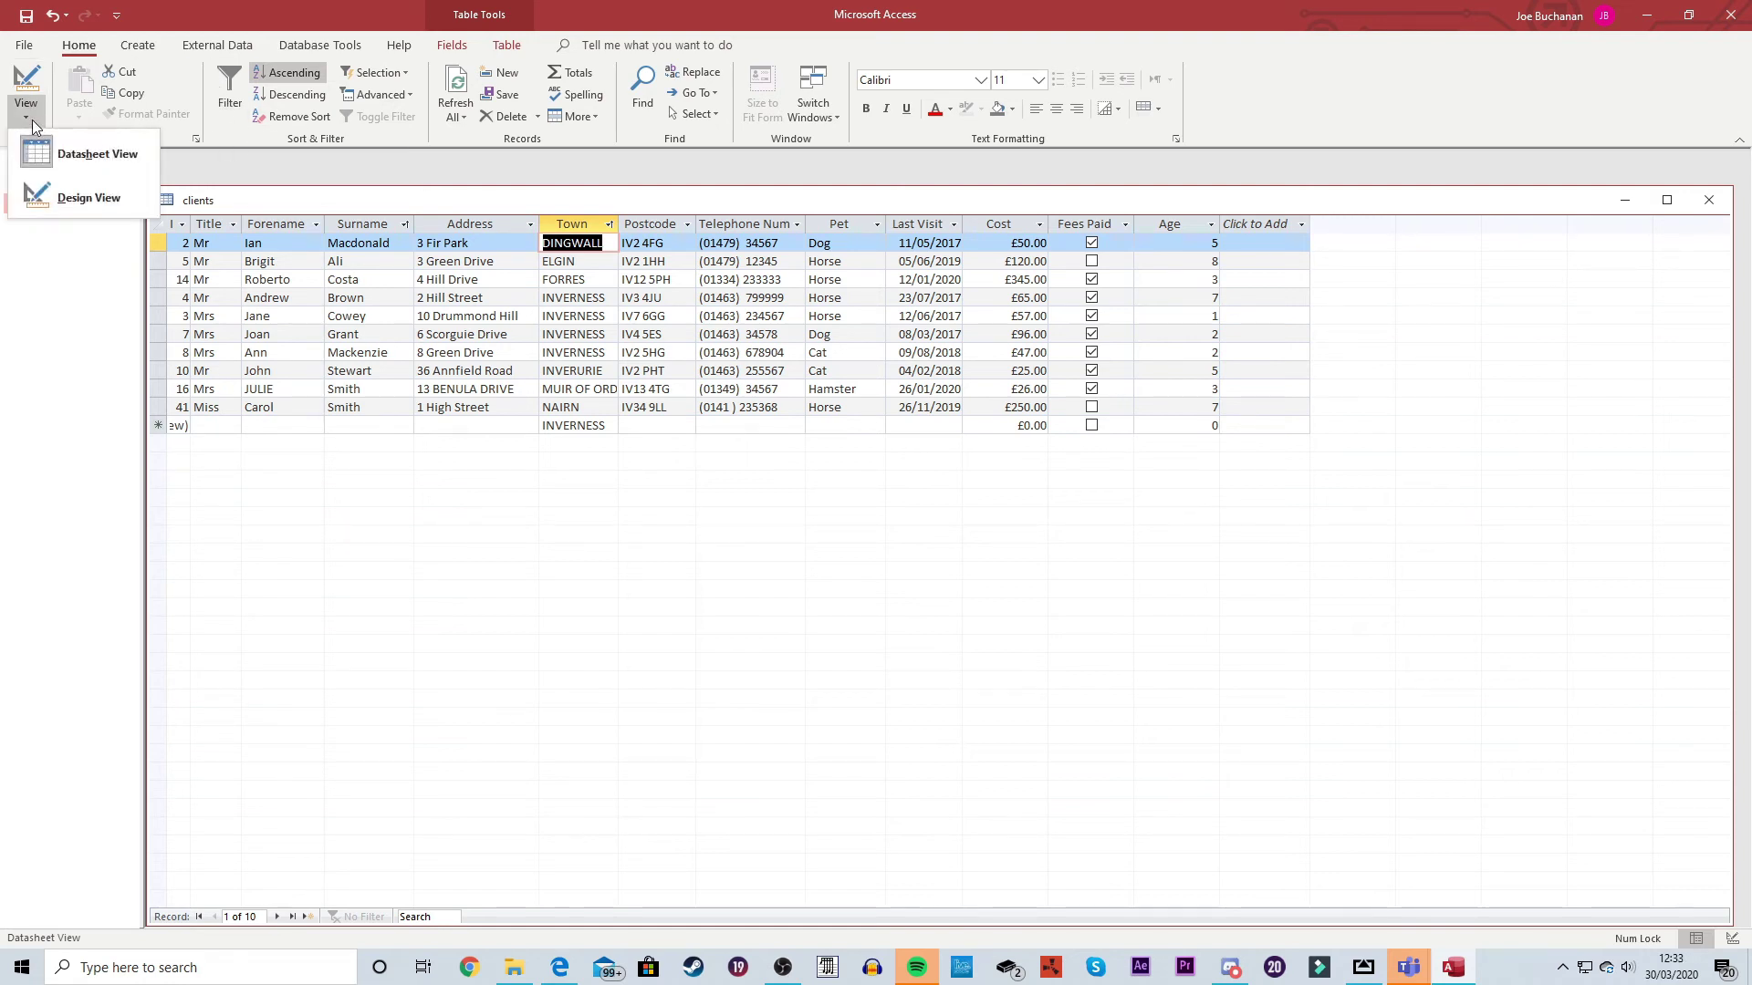
pyautogui.click(24, 48)
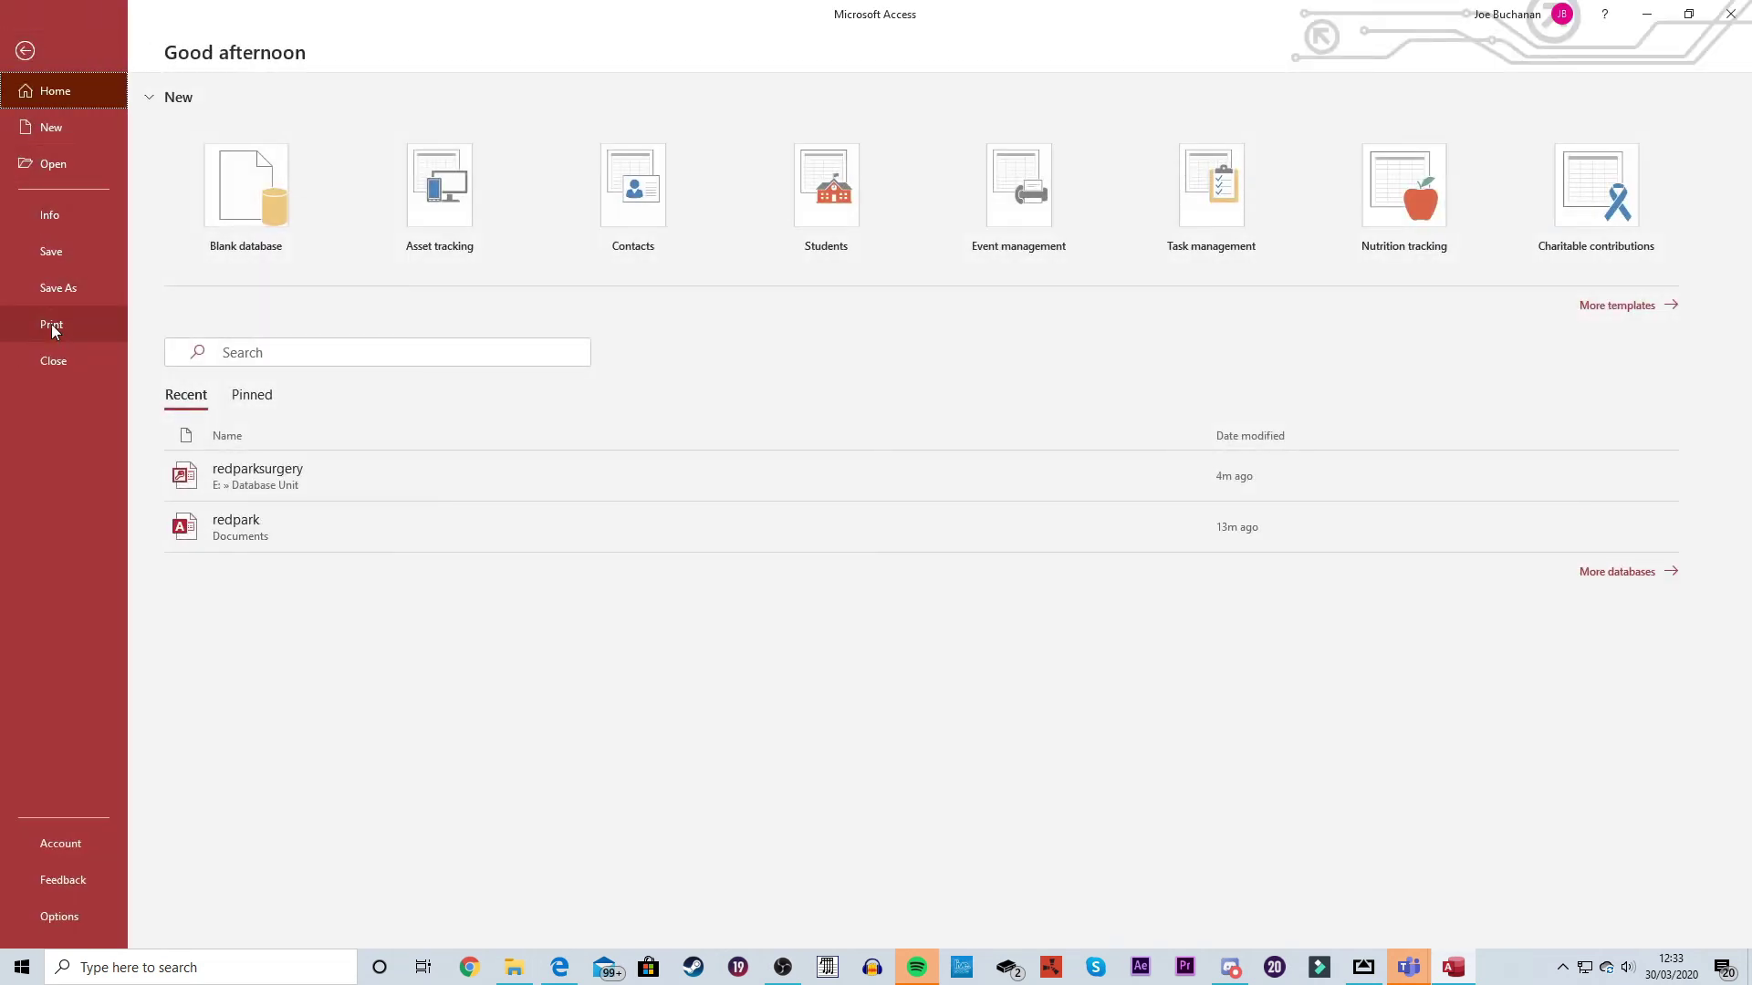
pyautogui.click(51, 326)
pyautogui.click(256, 256)
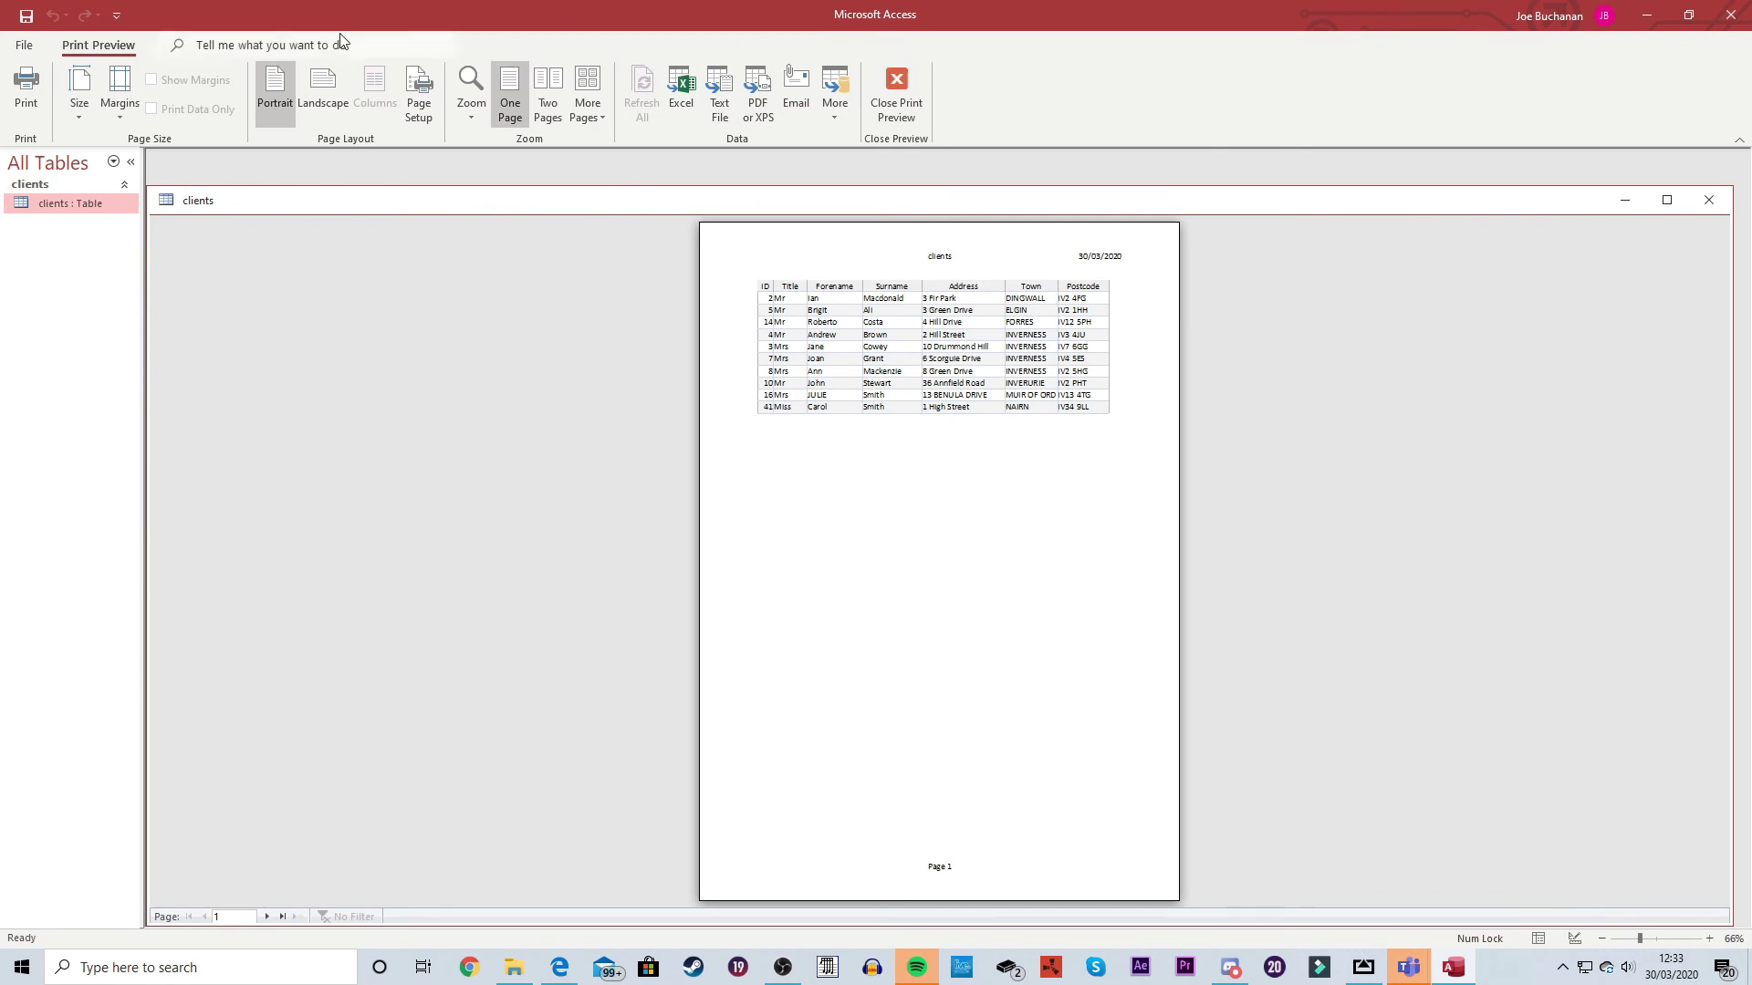
pyautogui.click(324, 108)
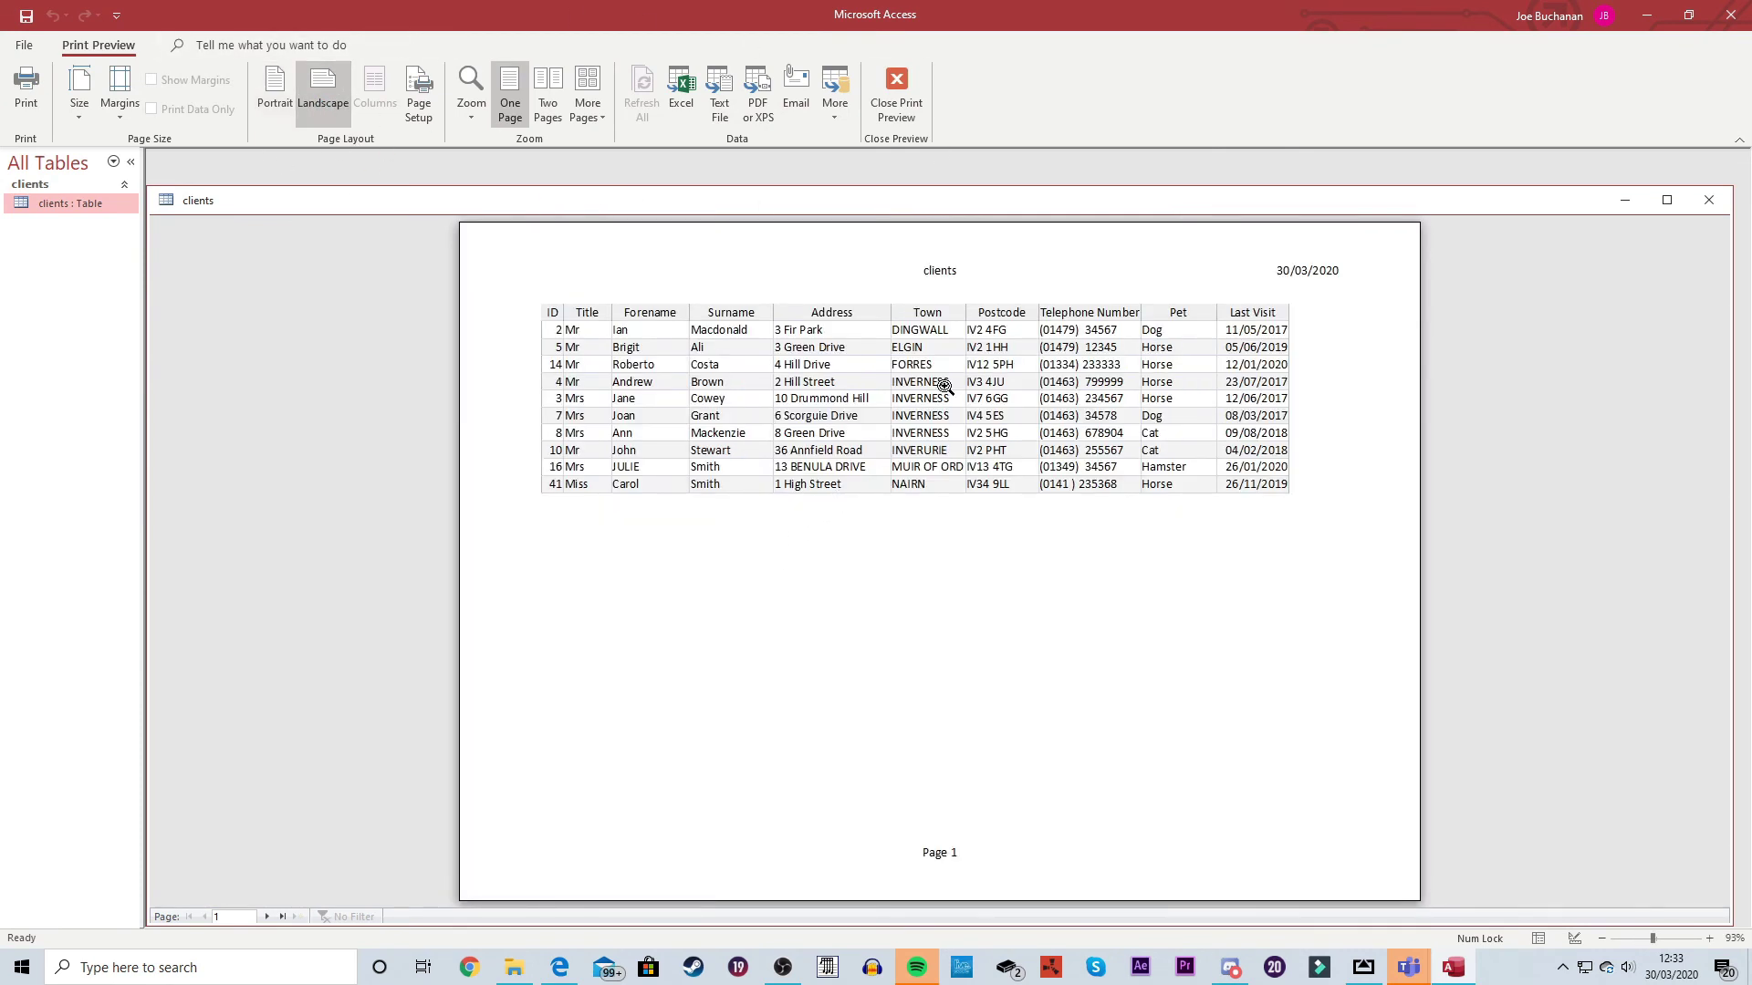
# Step: Look through both preview pages, check the margins in the page setup and close the print preview
pyautogui.click(267, 917)
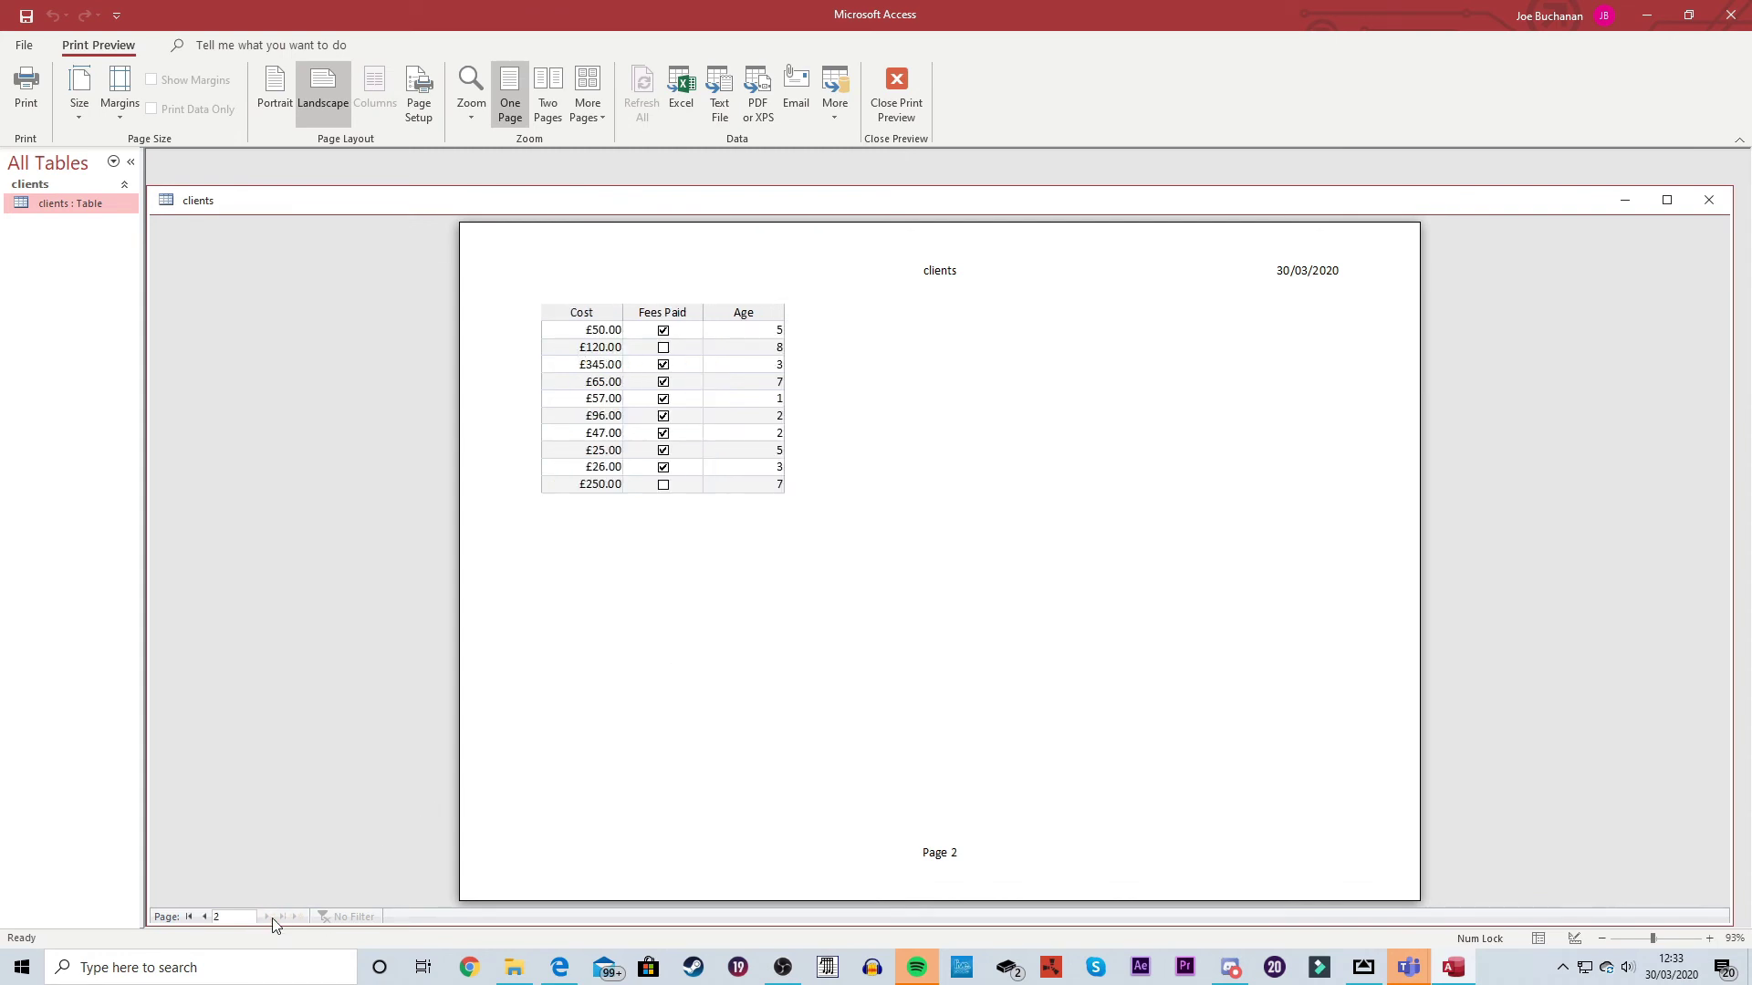
pyautogui.click(205, 917)
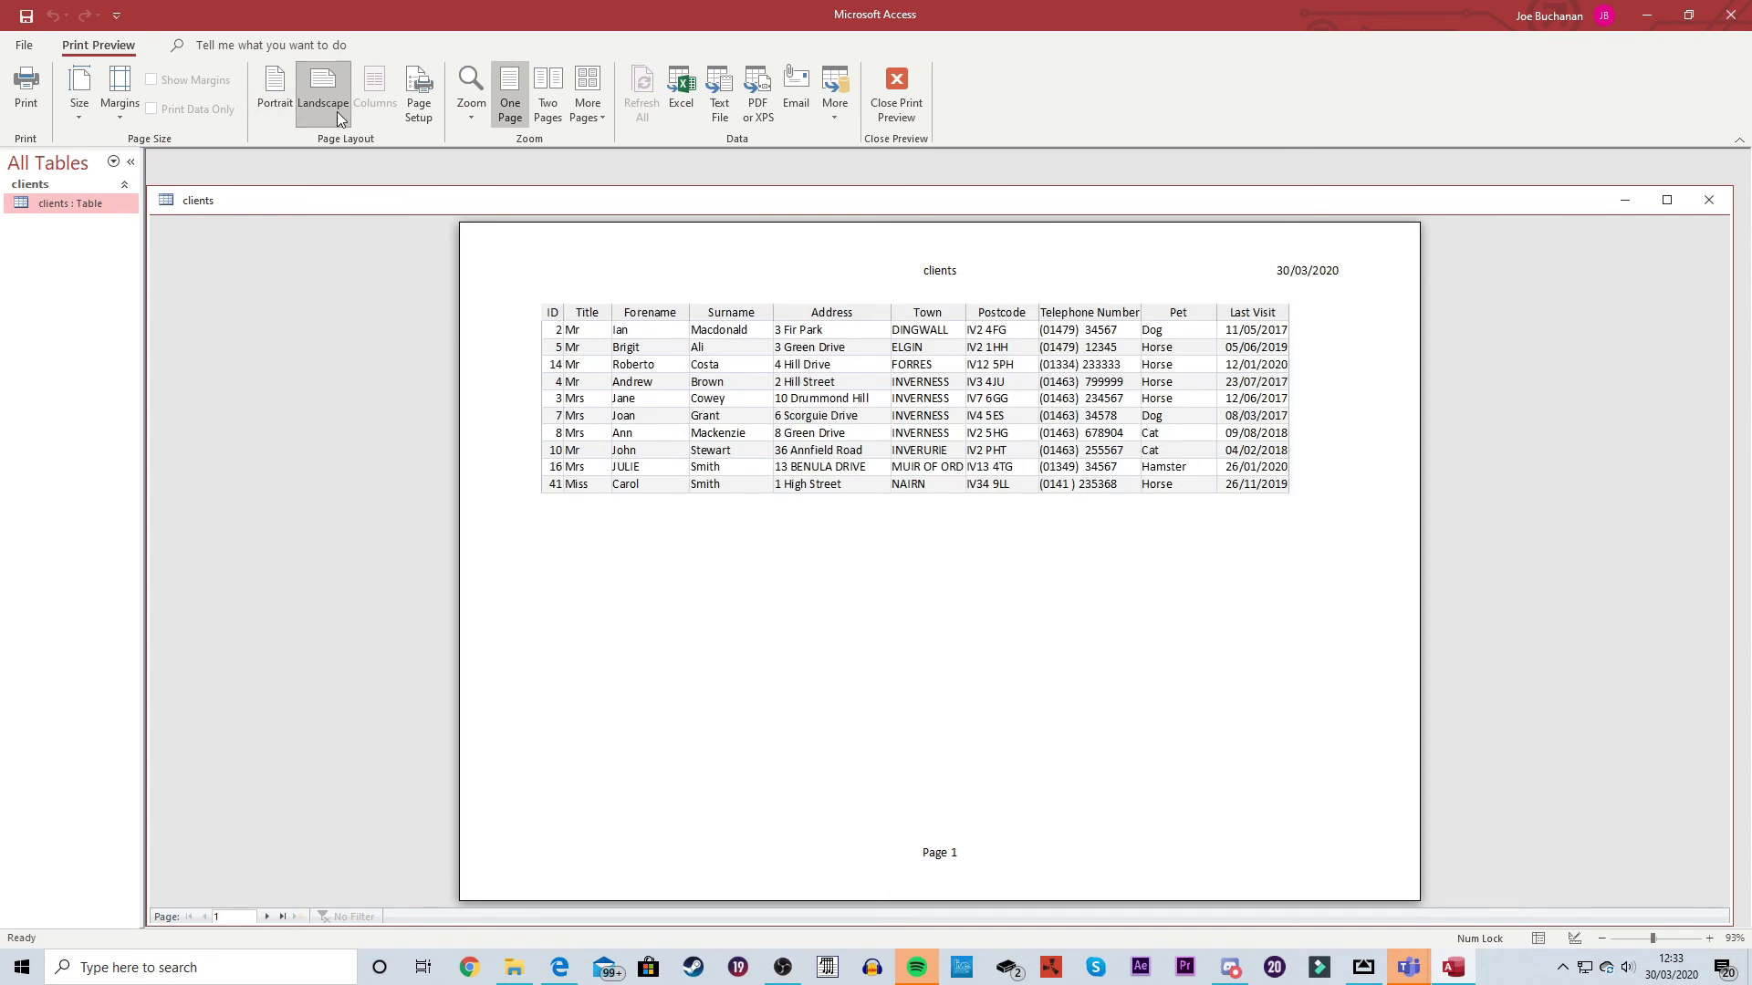
pyautogui.click(419, 91)
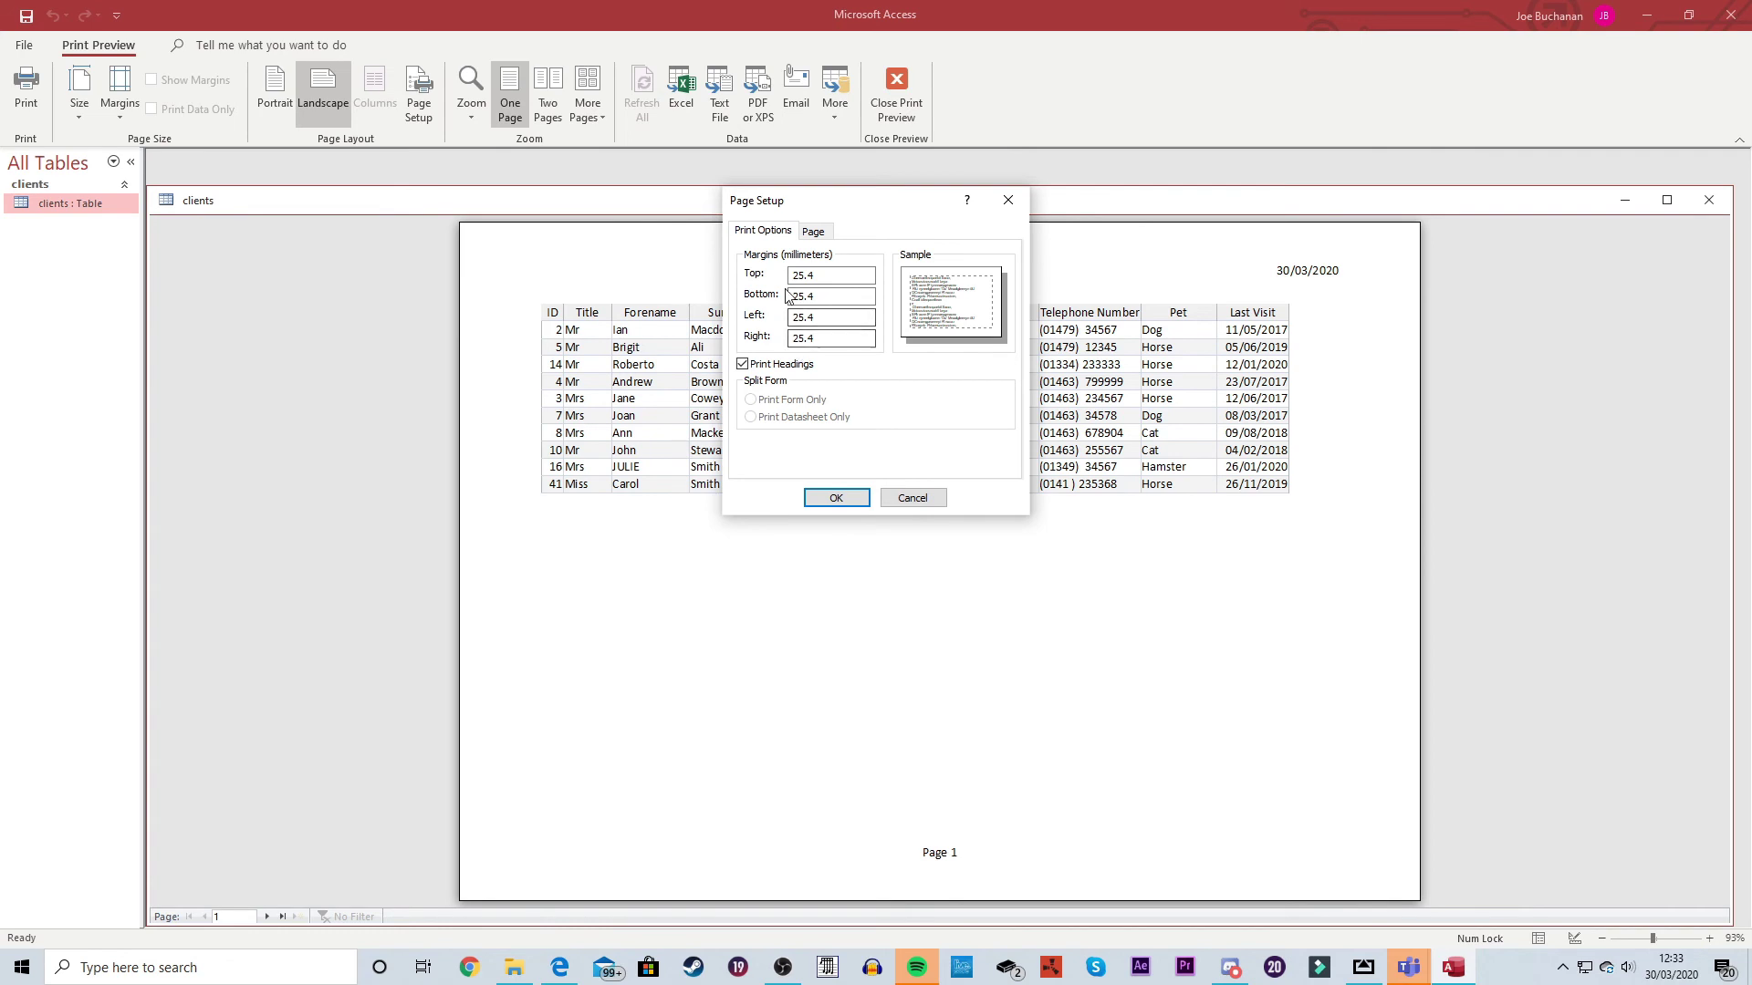
pyautogui.click(832, 498)
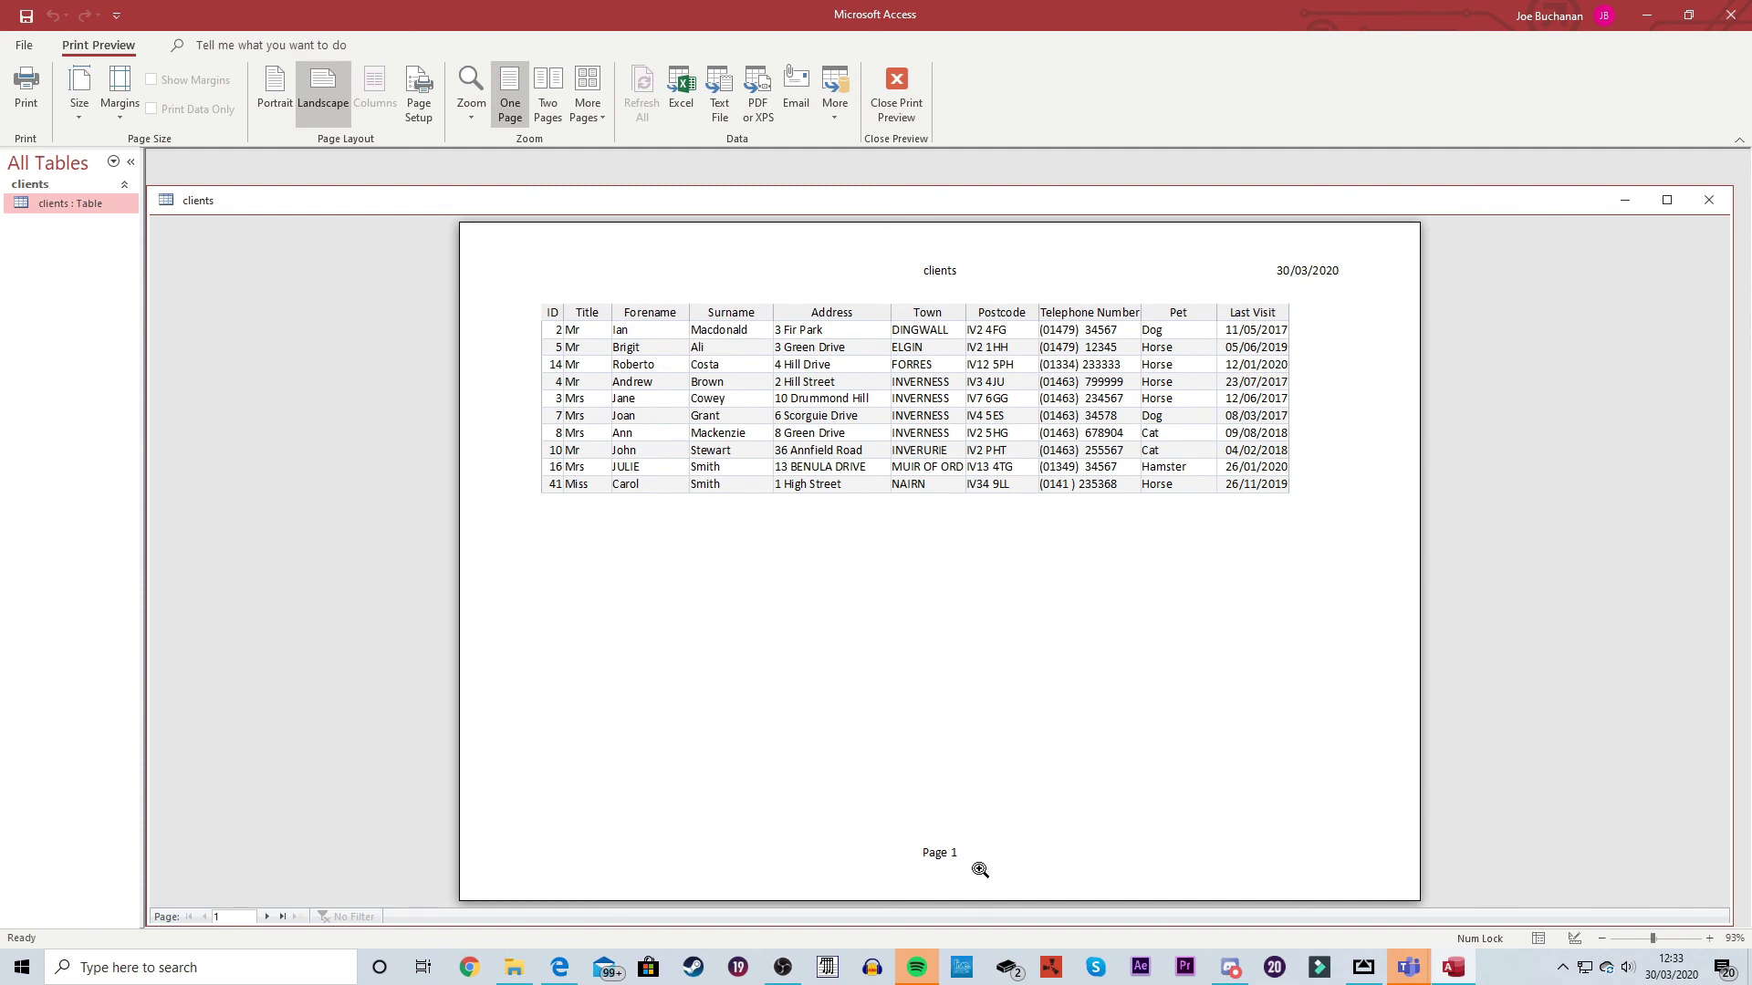
pyautogui.click(905, 106)
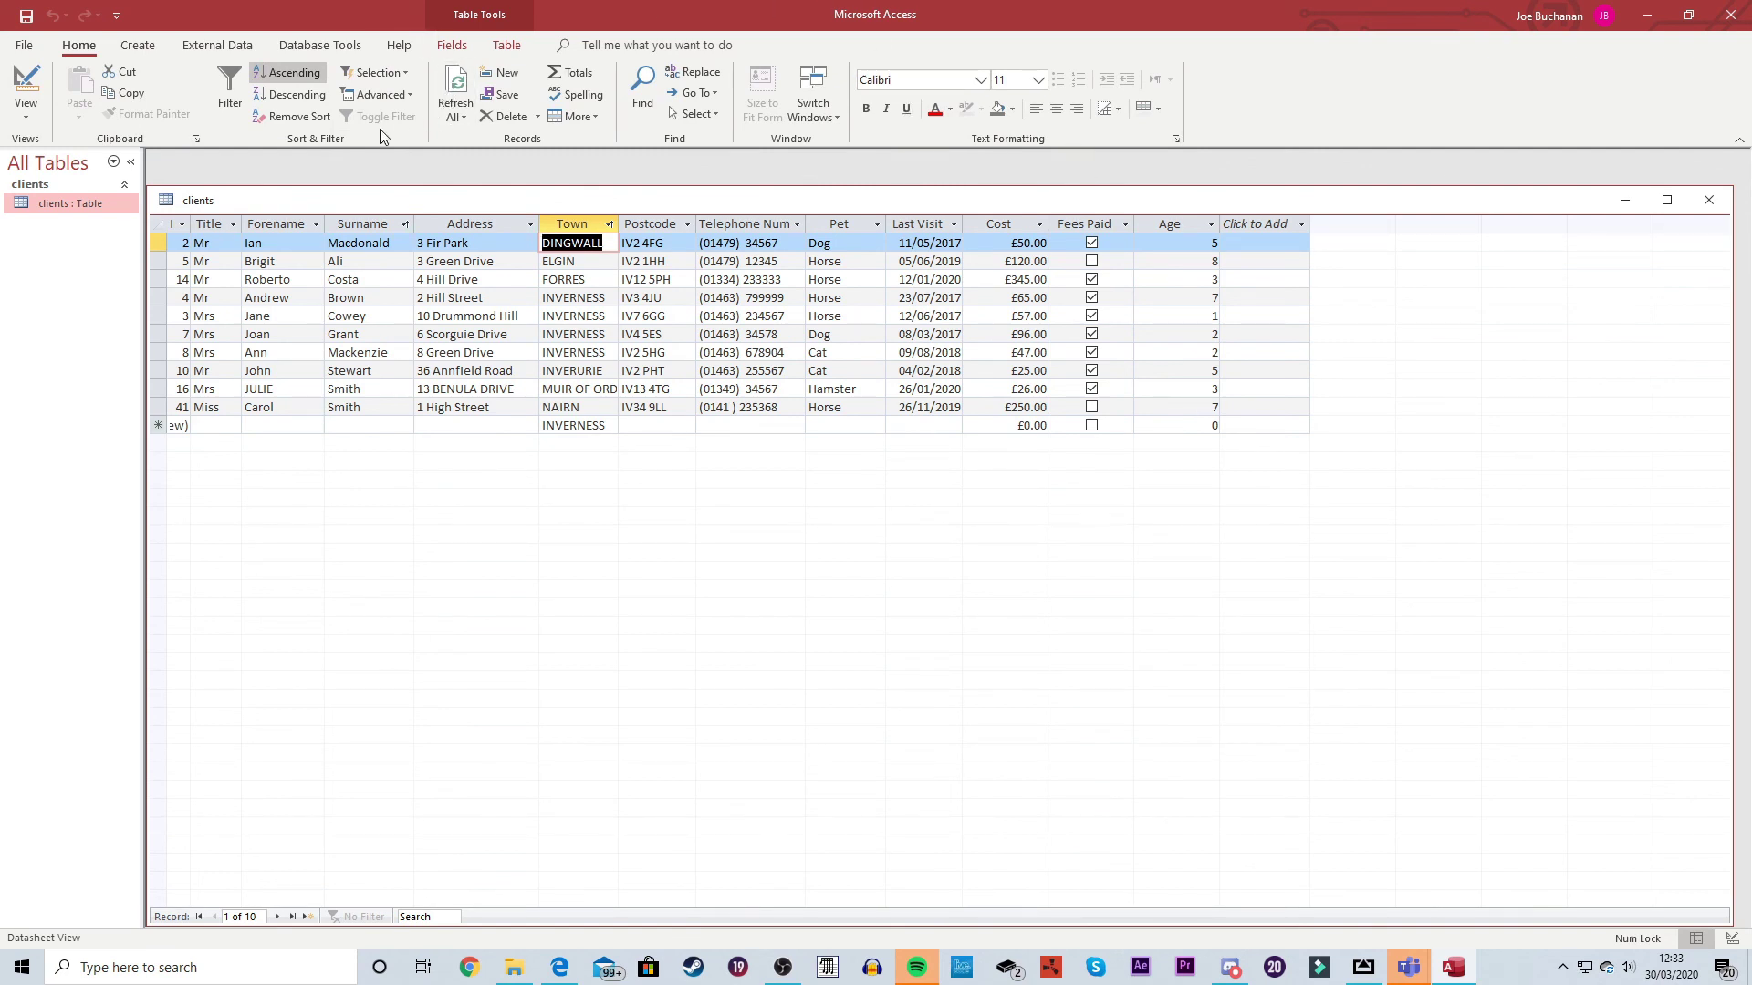
# Step: Run the Database Documenter on the clients table, closing the table and saving its design changes
pyautogui.click(332, 53)
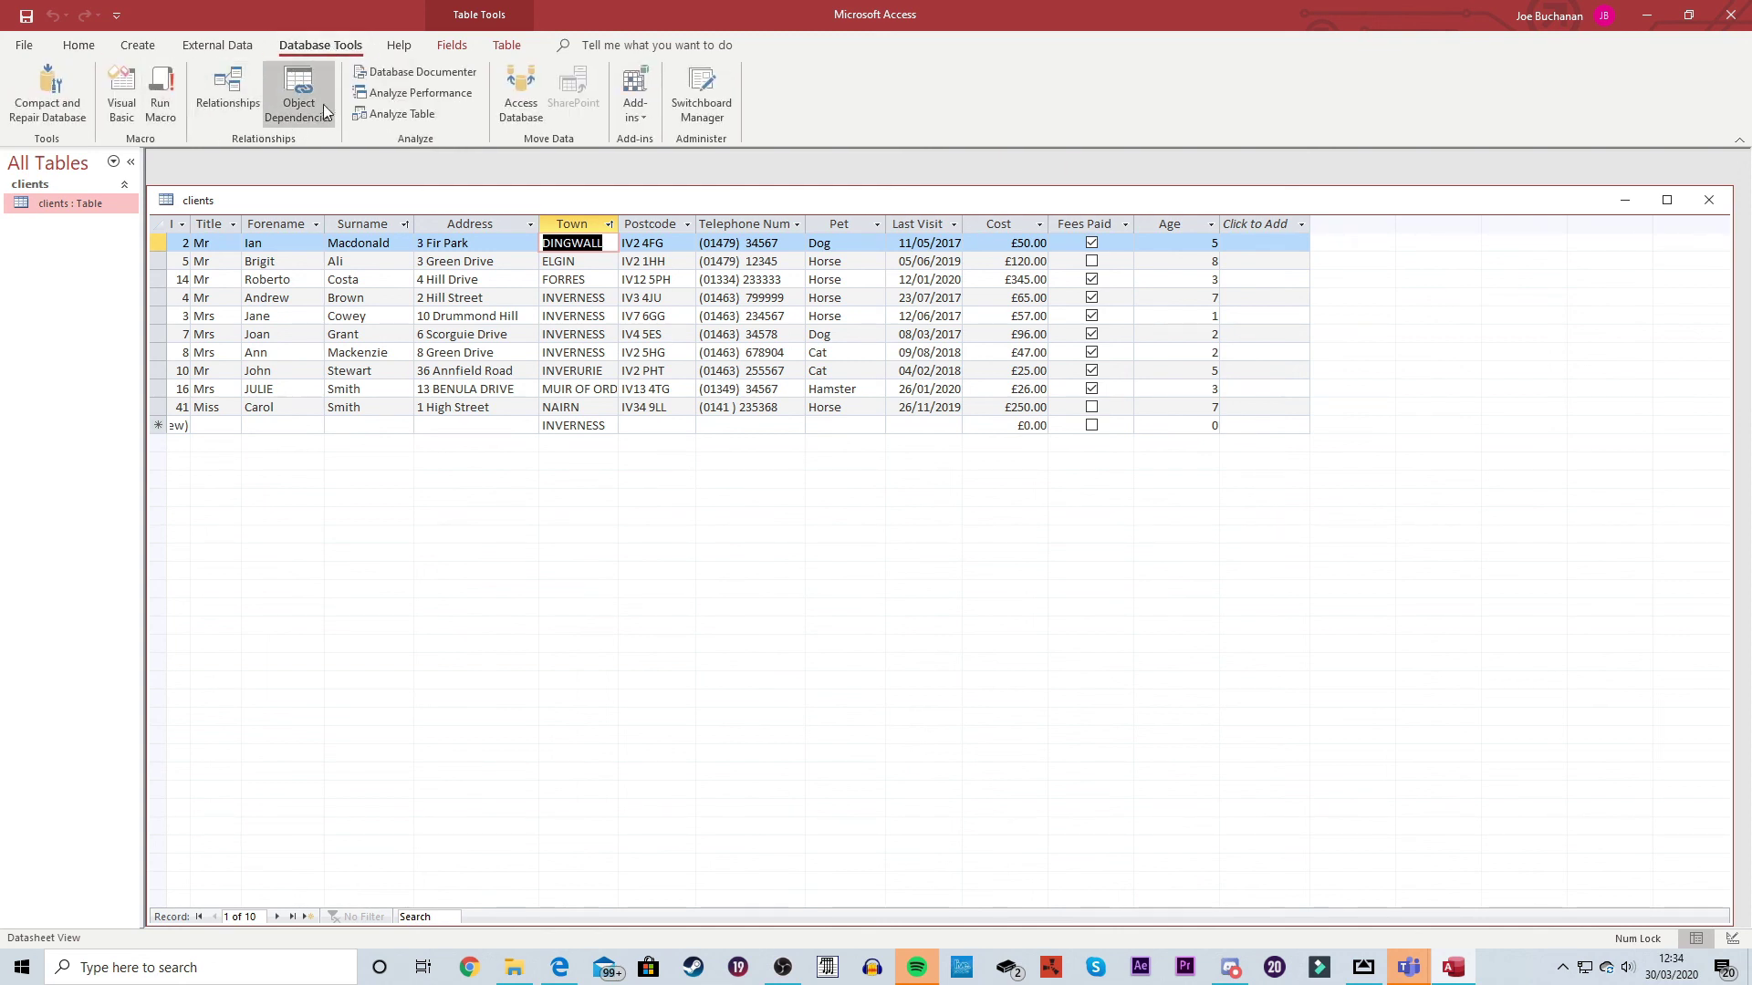
pyautogui.click(409, 74)
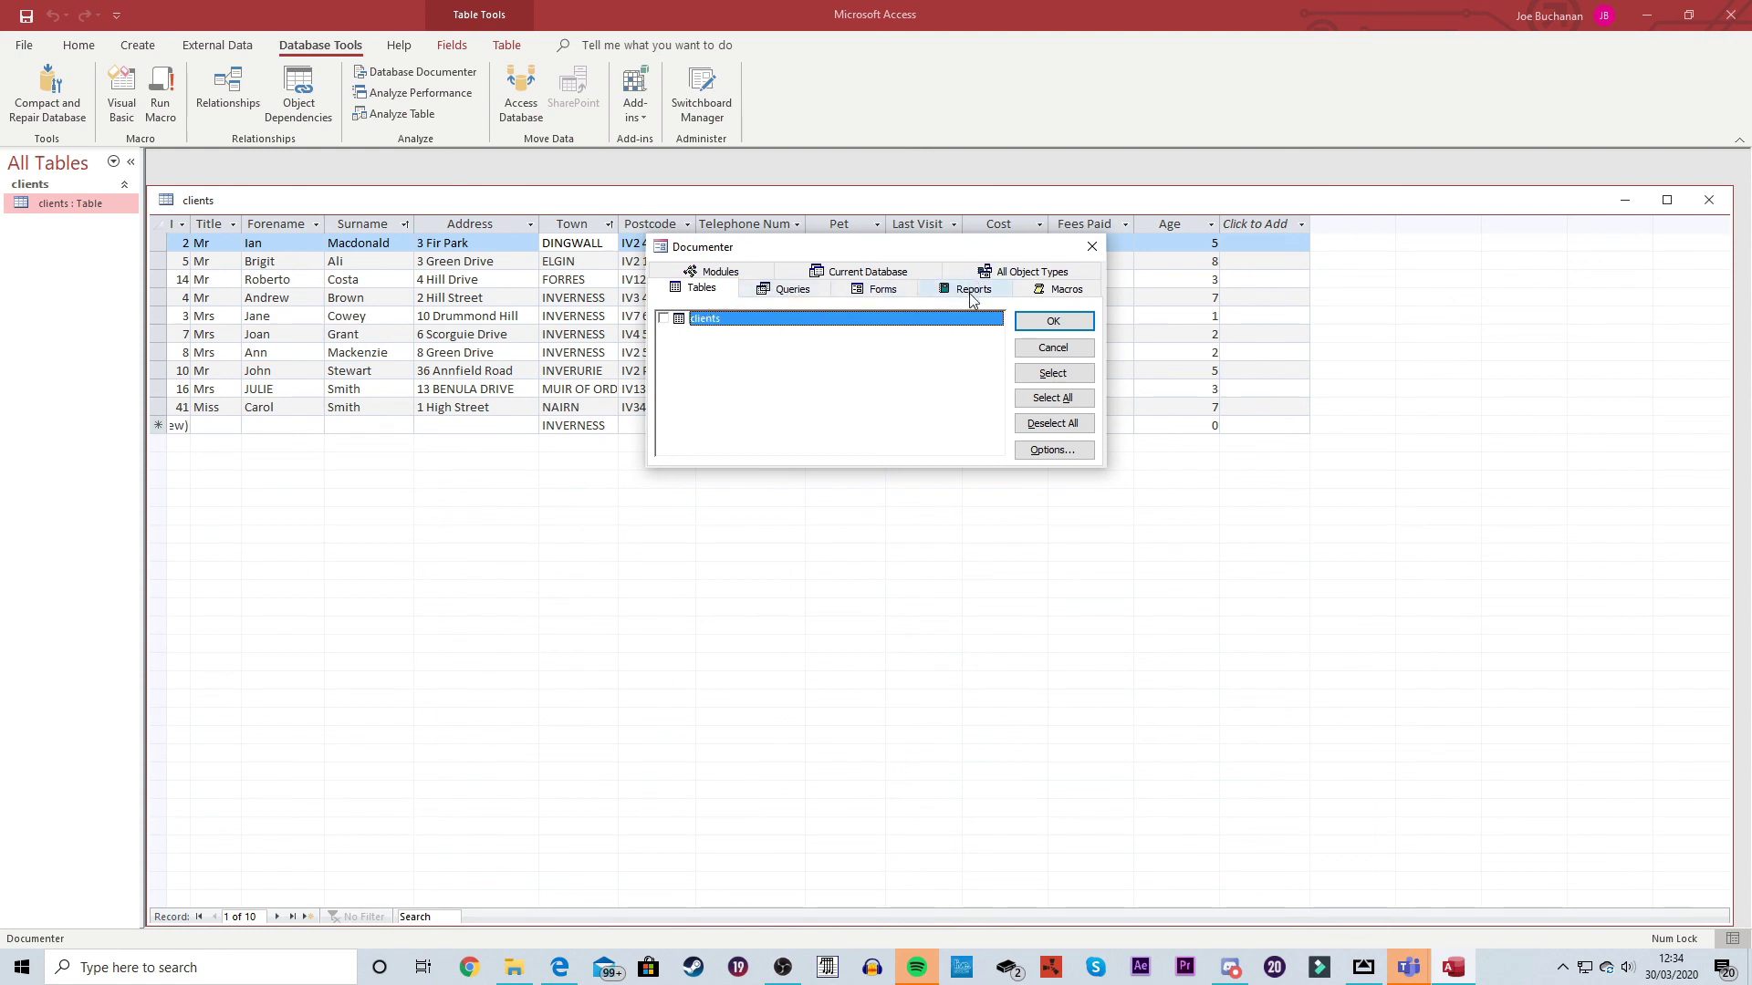
pyautogui.click(664, 320)
pyautogui.click(1054, 324)
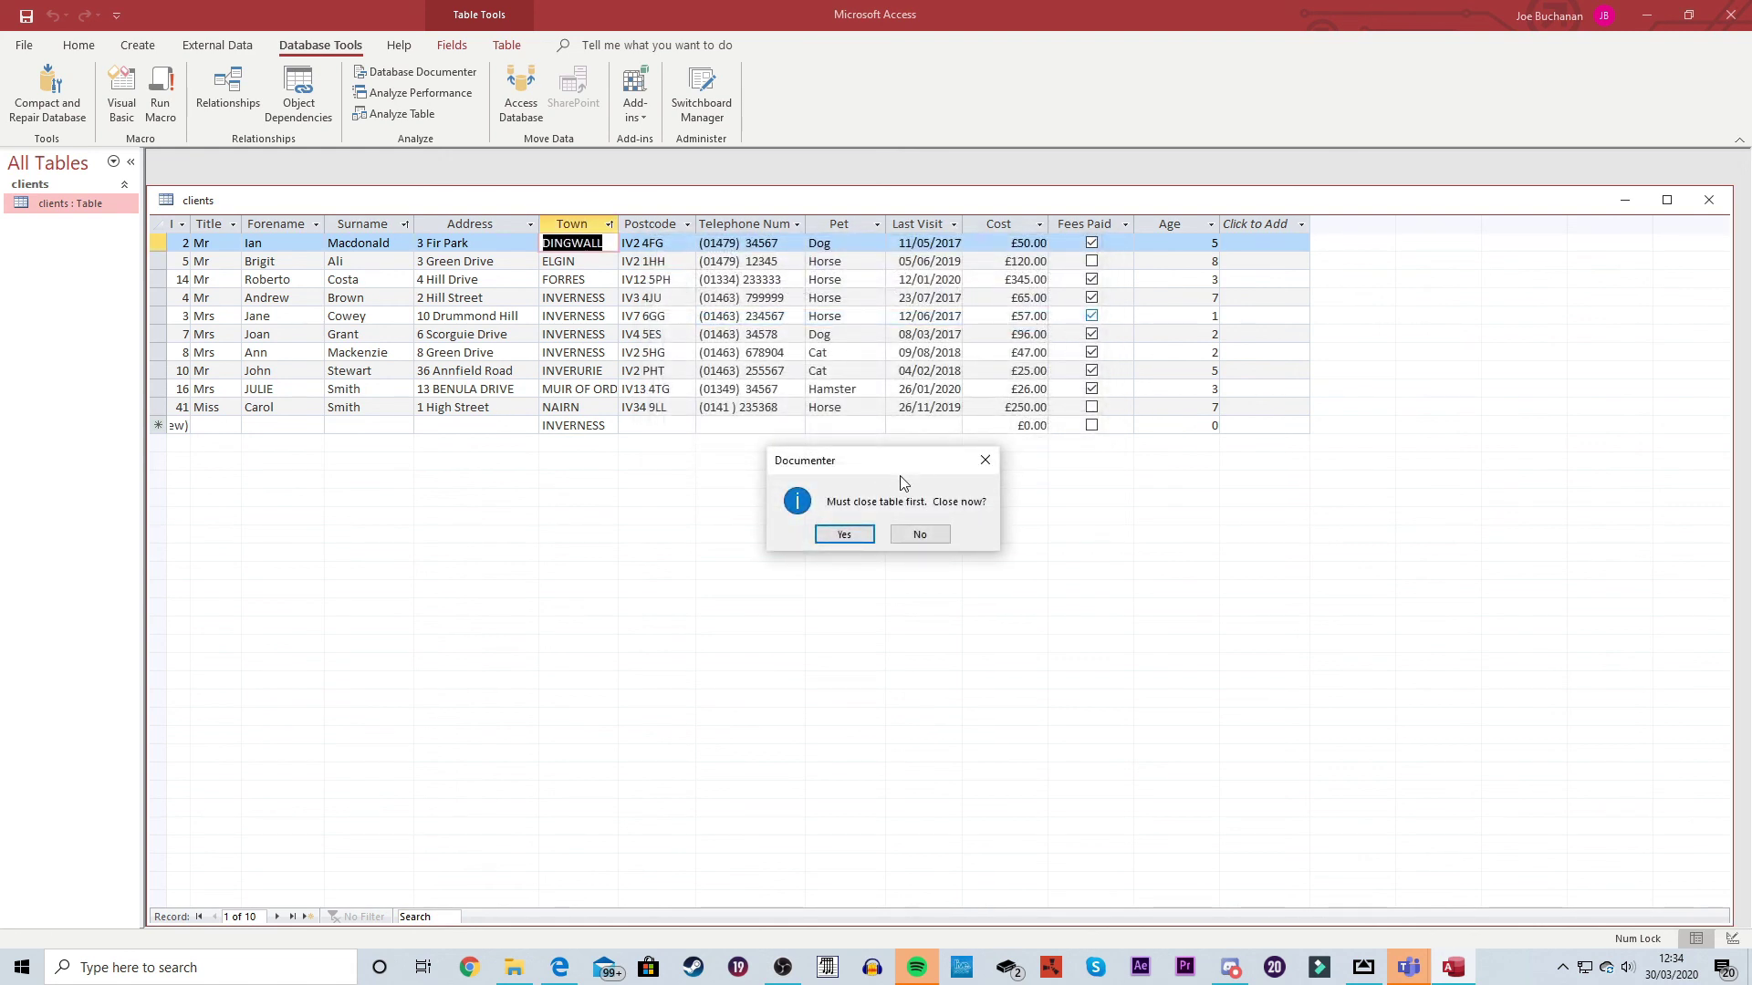
pyautogui.click(841, 536)
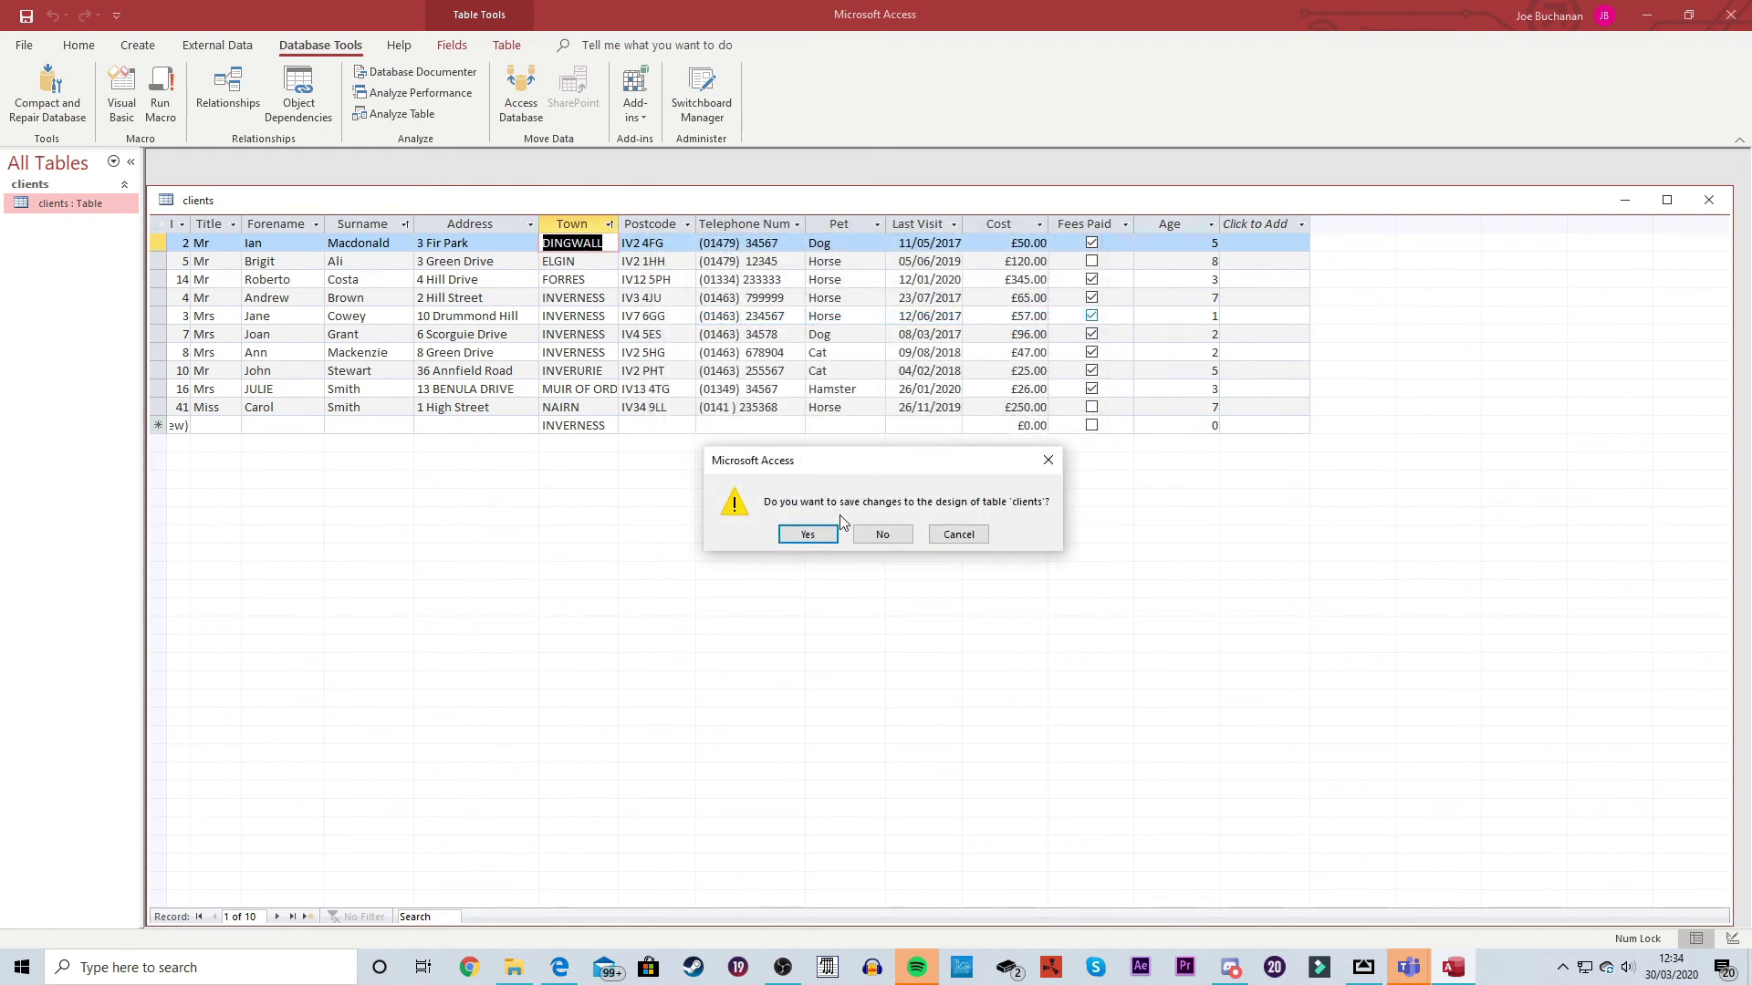
pyautogui.click(821, 534)
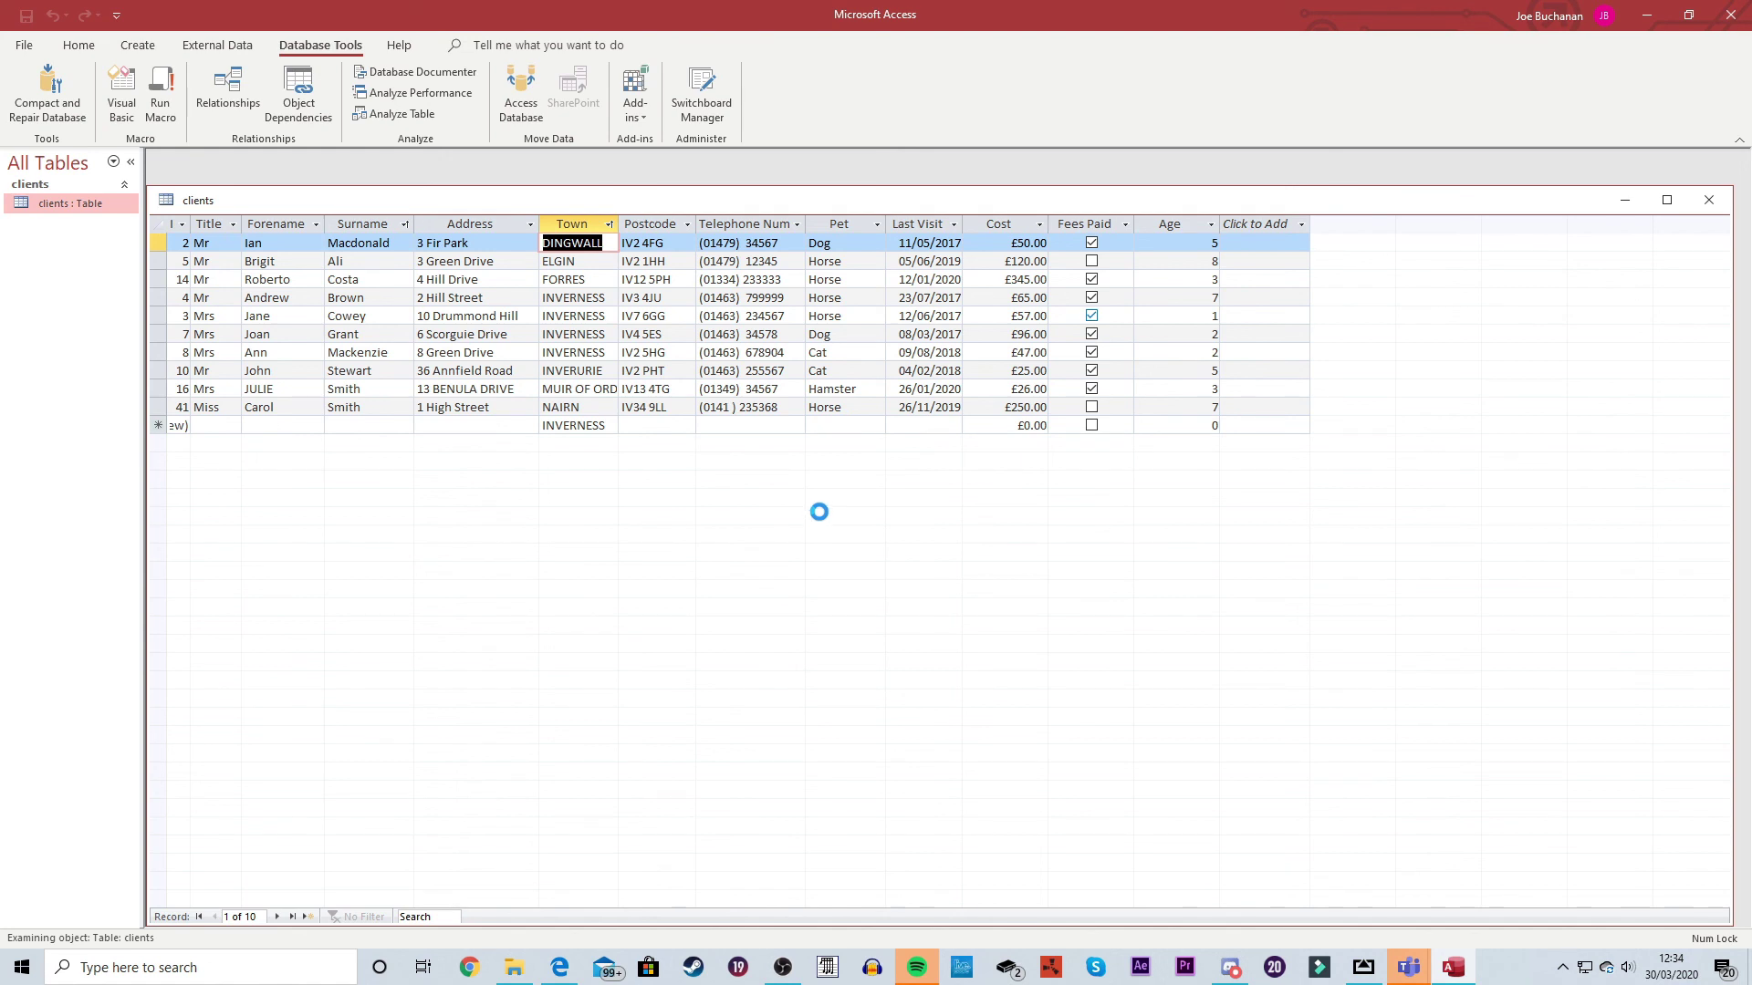